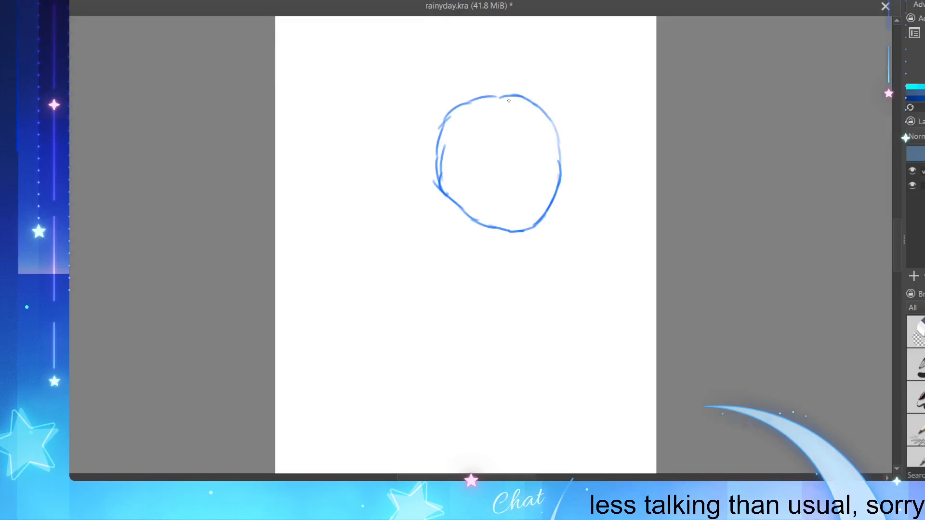
Step: Draw a curved vertical centre guideline from crown to chin through the right half of the head circle
mouse_move(471, 217)
left_mouse_down()
mouse_move(494, 227)
mouse_move(471, 224)
mouse_move(489, 227)
mouse_move(472, 219)
mouse_move(491, 213)
mouse_move(477, 196)
mouse_move(486, 221)
mouse_move(473, 219)
mouse_move(497, 226)
left_mouse_up()
key("ctrl+z")
key("ctrl+z")
left_click_drag(522, 98, 530, 128)
key("ctrl+z")
mouse_move(517, 95)
left_mouse_down()
mouse_move(528, 167)
mouse_move(528, 226)
left_mouse_up()
left_click_drag(523, 132, 523, 204)
left_click_drag(525, 152, 527, 230)
Step: Redraw the left edge of the head circle and add a slightly curved horizontal eye guideline across it
left_click_drag(443, 128, 435, 169)
mouse_move(441, 129)
left_mouse_down()
mouse_move(441, 117)
mouse_move(439, 197)
left_mouse_up()
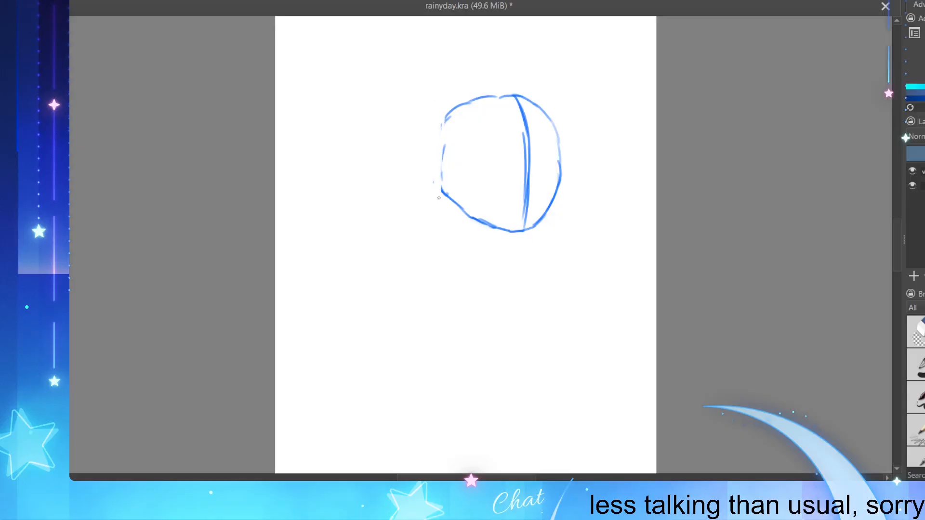
left_click_drag(457, 105, 440, 166)
mouse_move(446, 131)
left_mouse_down()
mouse_move(439, 170)
mouse_move(457, 196)
mouse_move(439, 186)
mouse_move(450, 204)
mouse_move(473, 168)
mouse_move(559, 161)
left_mouse_up()
key("ctrl+z")
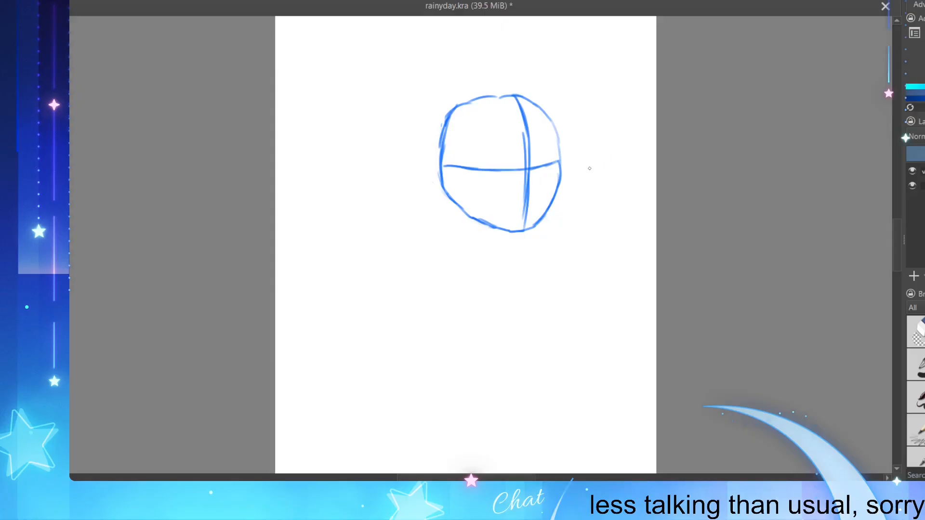
Step: Sketch a pointed ear on each side of the head at the level of the eye guideline
mouse_move(561, 151)
left_mouse_down()
mouse_move(587, 152)
mouse_move(561, 177)
left_mouse_up()
key("ctrl+z")
mouse_move(476, 160)
left_mouse_down()
mouse_move(427, 167)
mouse_move(438, 174)
mouse_move(458, 162)
mouse_move(444, 163)
mouse_move(464, 161)
mouse_move(430, 161)
mouse_move(460, 183)
mouse_move(456, 150)
mouse_move(422, 191)
mouse_move(447, 193)
left_mouse_up()
key("ctrl+z")
key("ctrl+z")
key("ctrl+z")
key("ctrl+z")
key("ctrl+z")
key("ctrl+z")
key("ctrl+z")
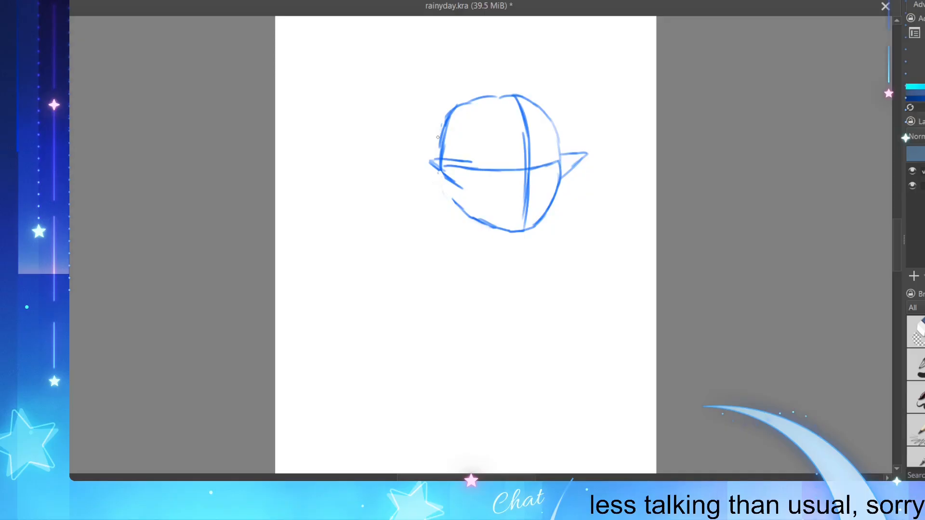
Step: Narrow the head by erasing its left contour and redrawing it further inward from crown to chin
mouse_move(437, 137)
left_mouse_down()
mouse_move(446, 168)
mouse_move(438, 143)
mouse_move(448, 157)
mouse_move(454, 127)
mouse_move(434, 136)
mouse_move(452, 118)
mouse_move(441, 132)
mouse_move(449, 137)
mouse_move(449, 83)
mouse_move(456, 110)
mouse_move(467, 104)
mouse_move(448, 150)
left_mouse_up()
mouse_move(454, 115)
left_mouse_down()
mouse_move(465, 145)
mouse_move(434, 153)
mouse_move(452, 143)
mouse_move(454, 155)
mouse_move(458, 116)
mouse_move(449, 159)
mouse_move(459, 124)
mouse_move(451, 105)
mouse_move(445, 135)
left_mouse_up()
key("e")
mouse_move(451, 110)
left_mouse_down()
mouse_move(439, 140)
mouse_move(449, 116)
mouse_move(441, 140)
mouse_move(456, 132)
mouse_move(451, 150)
left_mouse_up()
left_click_drag(456, 110, 446, 145)
mouse_move(446, 180)
left_mouse_down()
mouse_move(473, 204)
mouse_move(412, 146)
mouse_move(473, 221)
mouse_move(460, 204)
left_mouse_up()
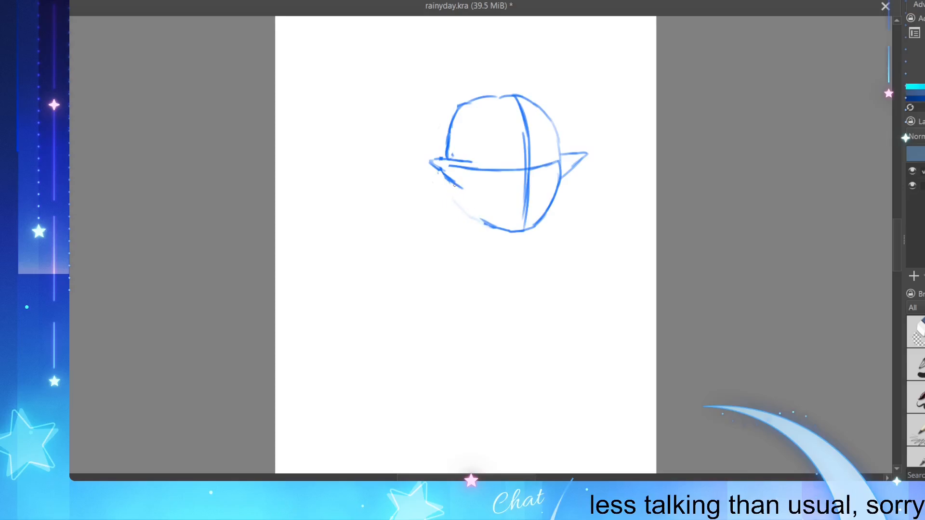
mouse_move(453, 185)
left_mouse_down()
mouse_move(483, 219)
mouse_move(453, 183)
mouse_move(490, 227)
left_mouse_up()
mouse_move(472, 94)
left_mouse_down()
mouse_move(445, 138)
mouse_move(455, 118)
mouse_move(450, 131)
mouse_move(503, 98)
mouse_move(473, 101)
mouse_move(450, 153)
mouse_move(477, 100)
mouse_move(453, 154)
left_mouse_up()
key("ctrl+z")
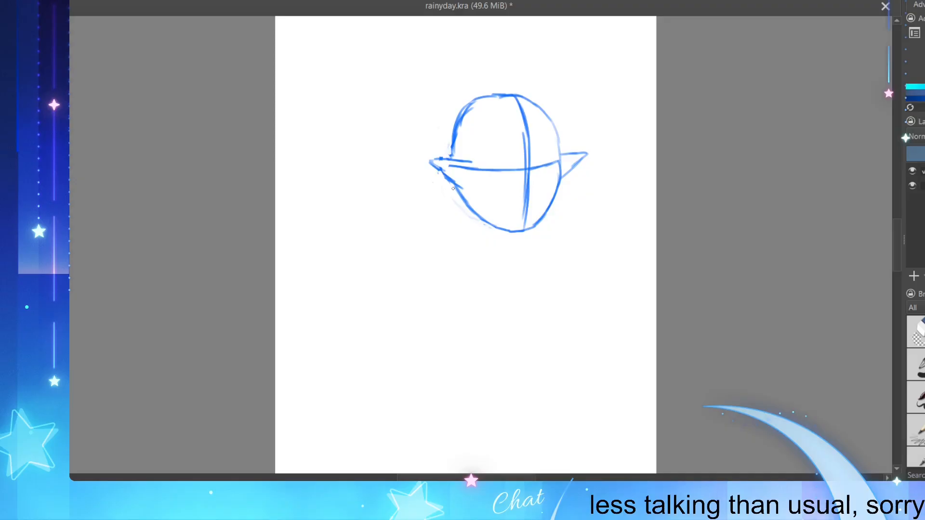
left_click_drag(460, 190, 467, 211)
mouse_move(469, 119)
left_mouse_down()
mouse_move(461, 126)
mouse_move(476, 100)
mouse_move(460, 124)
left_mouse_up()
Step: Redraw both pointed ears with firmer outlines and erase the eye guideline's end beside the left ear
left_click_drag(557, 153, 584, 152)
mouse_move(436, 159)
left_mouse_down()
mouse_move(427, 160)
mouse_move(444, 175)
left_mouse_up()
left_click_drag(448, 166, 470, 169)
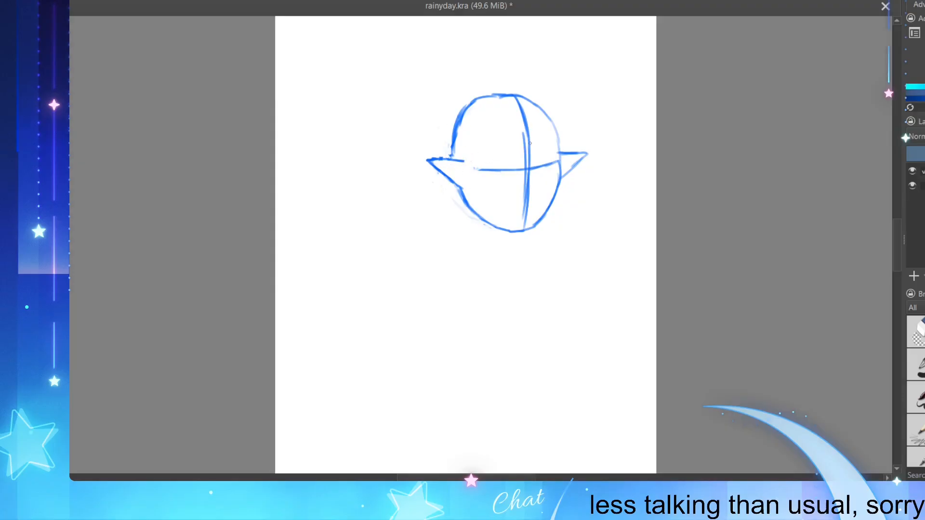
left_click_drag(560, 154, 581, 151)
Step: Erase stray marks around the left ear and draw the right hair section's outer contour from the parting past the ear
left_click_drag(530, 102, 524, 112)
scroll(525, 115, "up", 2)
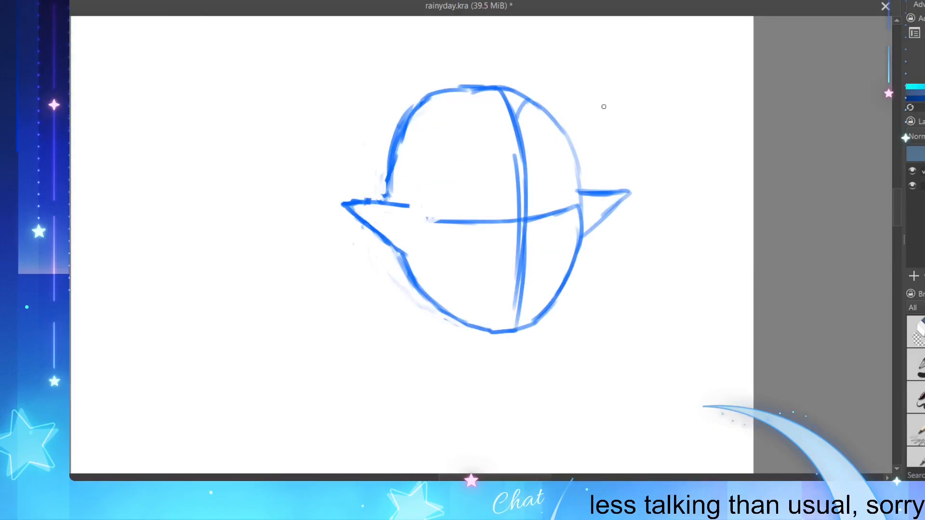
scroll(561, 272, "up", 1)
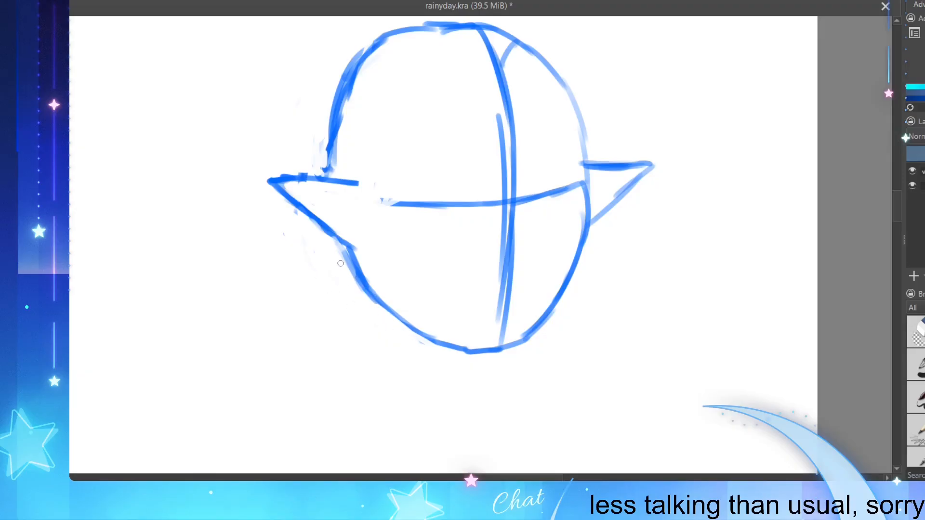
left_click_drag(304, 222, 295, 210)
left_click_drag(306, 132, 319, 159)
mouse_move(502, 61)
left_mouse_down()
mouse_move(525, 45)
mouse_move(545, 51)
mouse_move(573, 75)
mouse_move(589, 111)
left_mouse_up()
left_click_drag(573, 76, 590, 145)
left_click_drag(589, 113, 588, 171)
left_click_drag(587, 129, 594, 202)
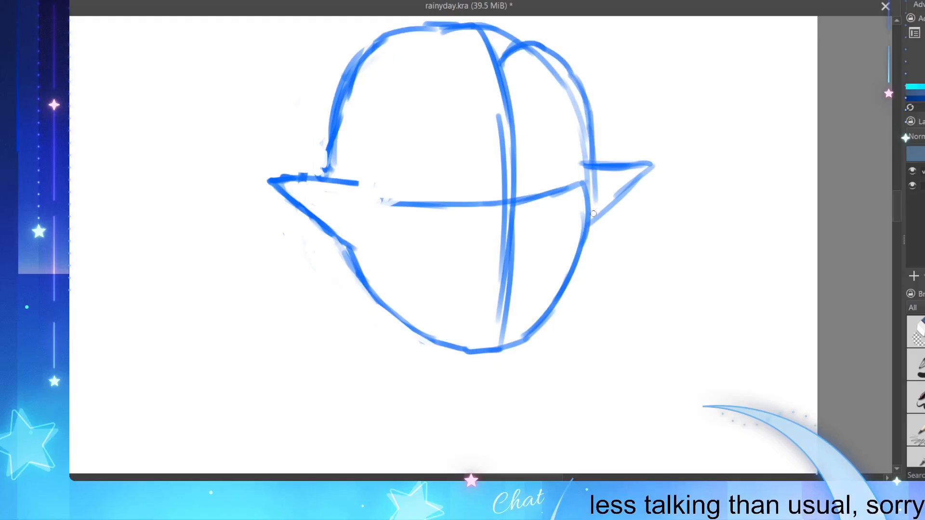
Step: Draw the right hair section's inner edge down to the jaw and erase the old head outline inside it
mouse_move(594, 166)
left_mouse_down()
mouse_move(593, 216)
mouse_move(547, 322)
mouse_move(563, 251)
left_mouse_up()
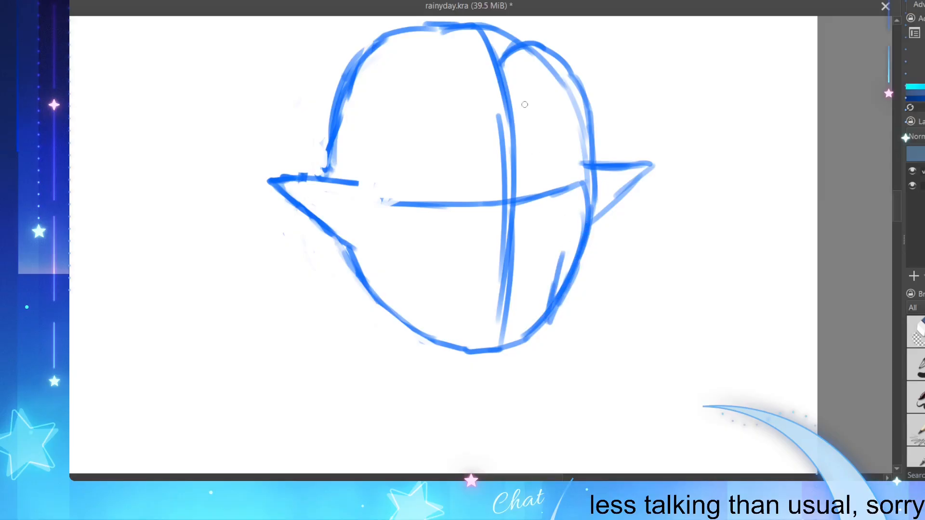
mouse_move(506, 80)
left_mouse_down()
mouse_move(547, 107)
mouse_move(566, 146)
mouse_move(559, 265)
left_mouse_up()
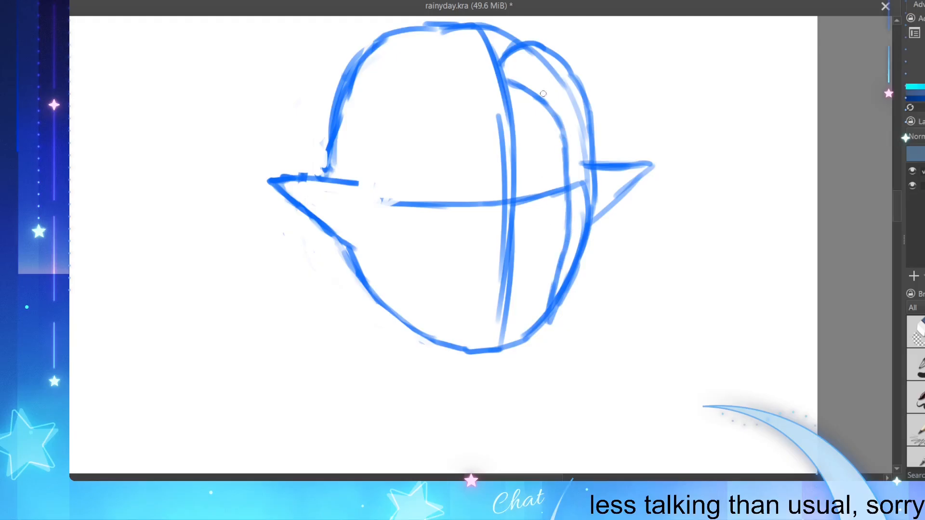
mouse_move(575, 184)
left_mouse_down()
mouse_move(578, 192)
mouse_move(584, 160)
mouse_move(582, 239)
mouse_move(559, 289)
left_mouse_up()
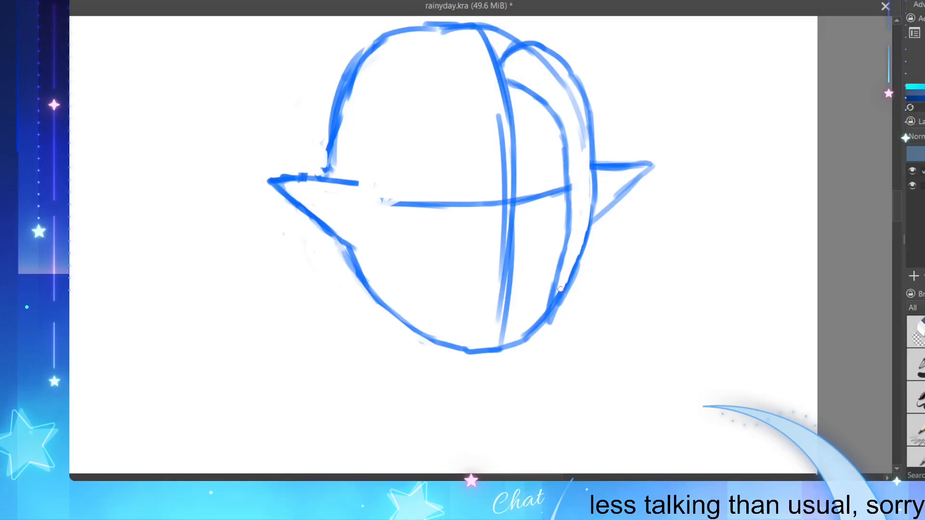
mouse_move(564, 89)
left_mouse_down()
mouse_move(580, 139)
mouse_move(575, 128)
left_mouse_up()
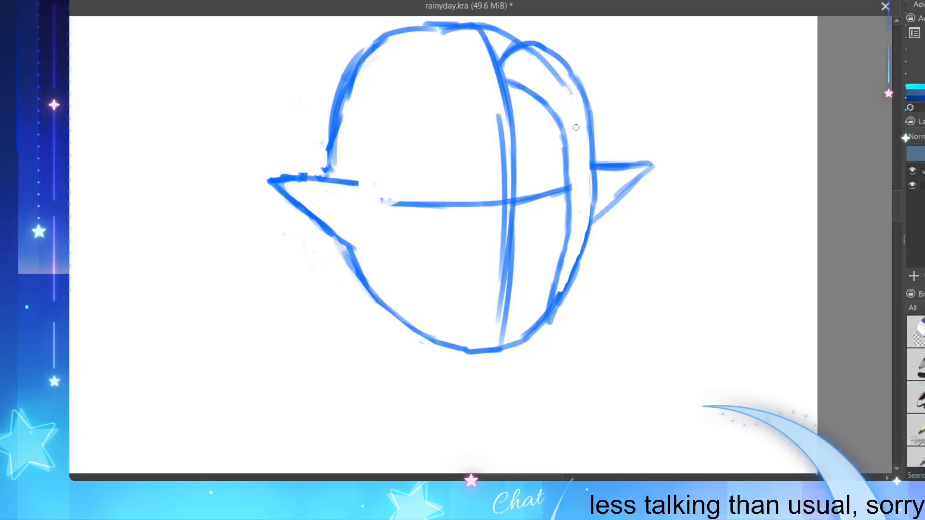
left_click_drag(531, 52, 567, 88)
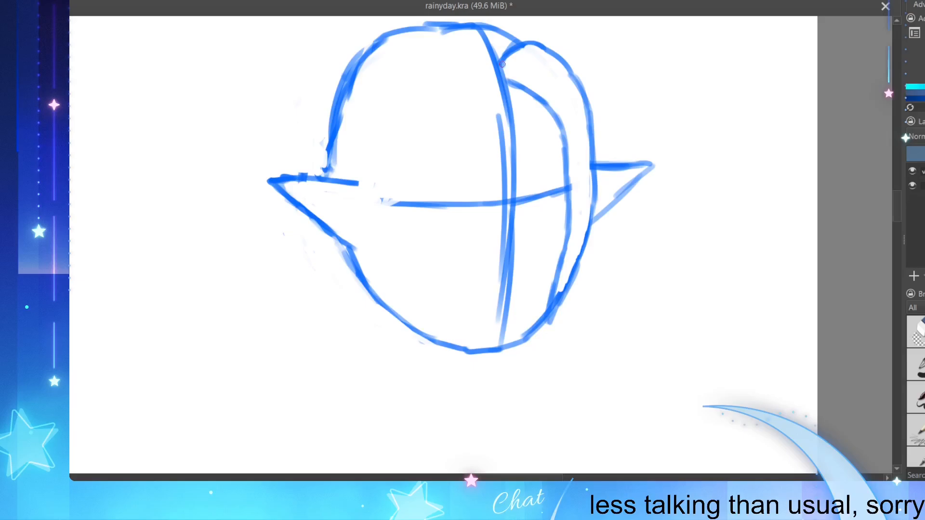
mouse_move(502, 64)
left_mouse_down()
mouse_move(505, 80)
mouse_move(553, 114)
mouse_move(532, 87)
left_mouse_up()
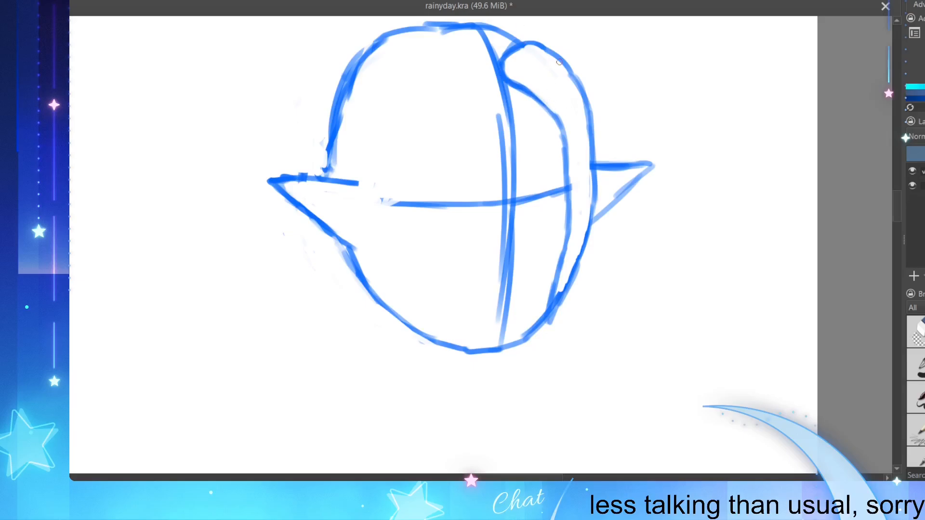
Step: Smooth the right hair section's outer curve above the ear and reround its top end at the parting
left_click_drag(573, 71, 585, 100)
mouse_move(563, 71)
left_mouse_down()
mouse_move(597, 160)
mouse_move(596, 202)
left_mouse_up()
left_click_drag(587, 130, 590, 202)
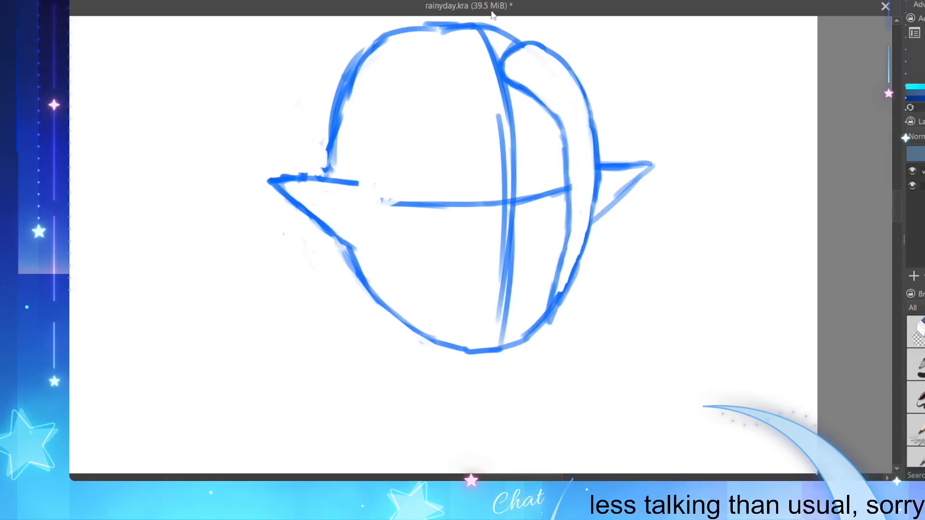
mouse_move(503, 67)
left_mouse_down()
mouse_move(501, 48)
mouse_move(534, 38)
mouse_move(505, 60)
left_mouse_up()
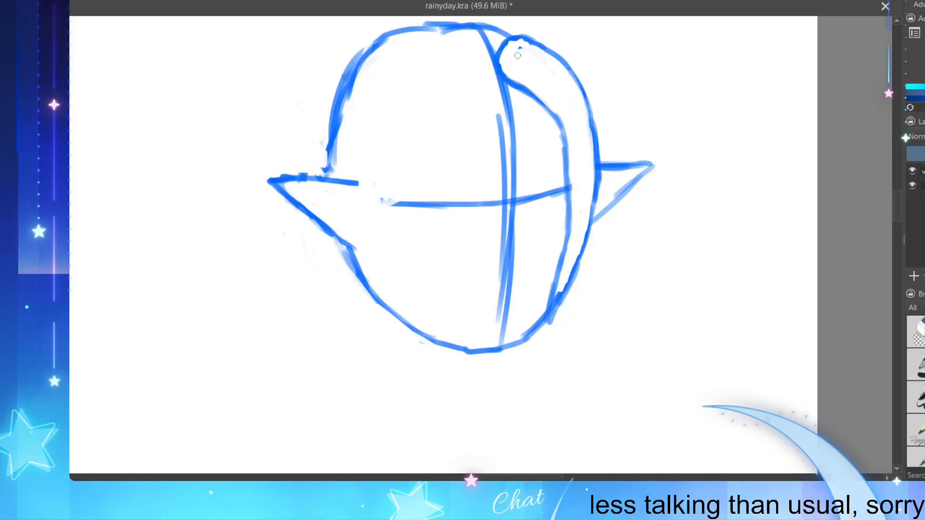
Step: Draw the left hair section's outer contour from the parting around the temple and down to the jaw
mouse_move(517, 52)
left_mouse_down()
mouse_move(484, 40)
mouse_move(491, 54)
mouse_move(479, 39)
mouse_move(428, 49)
mouse_move(371, 120)
left_mouse_up()
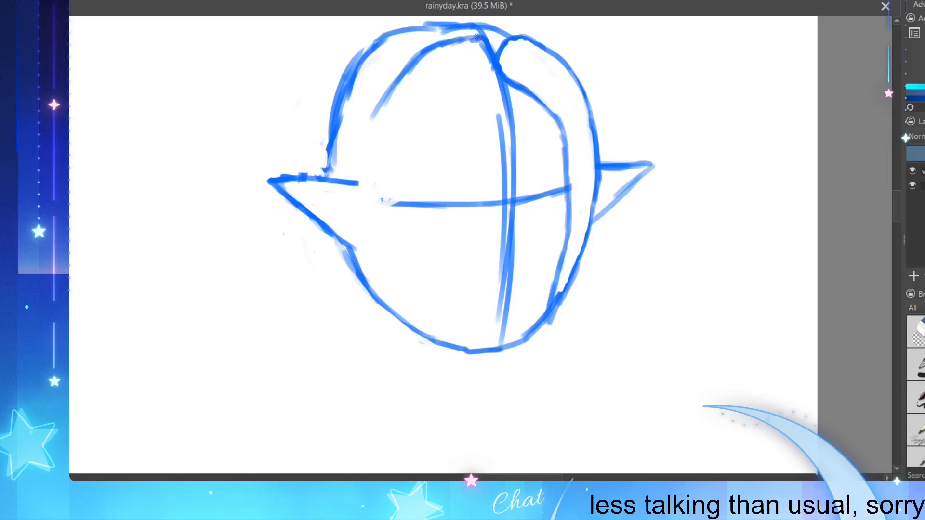
mouse_move(478, 38)
left_mouse_down()
mouse_move(421, 43)
mouse_move(366, 116)
mouse_move(362, 137)
left_mouse_up()
mouse_move(381, 100)
left_mouse_down()
mouse_move(415, 61)
mouse_move(455, 45)
left_mouse_up()
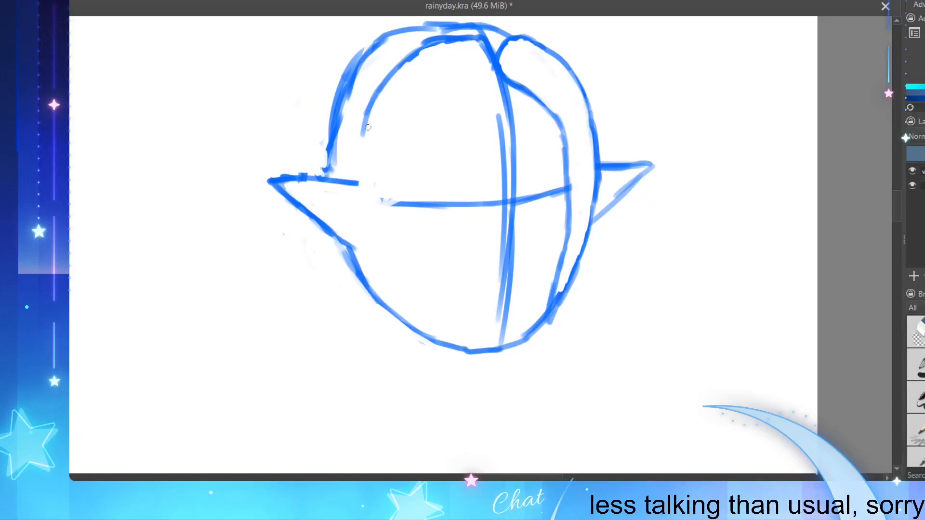
left_click_drag(365, 124, 351, 229)
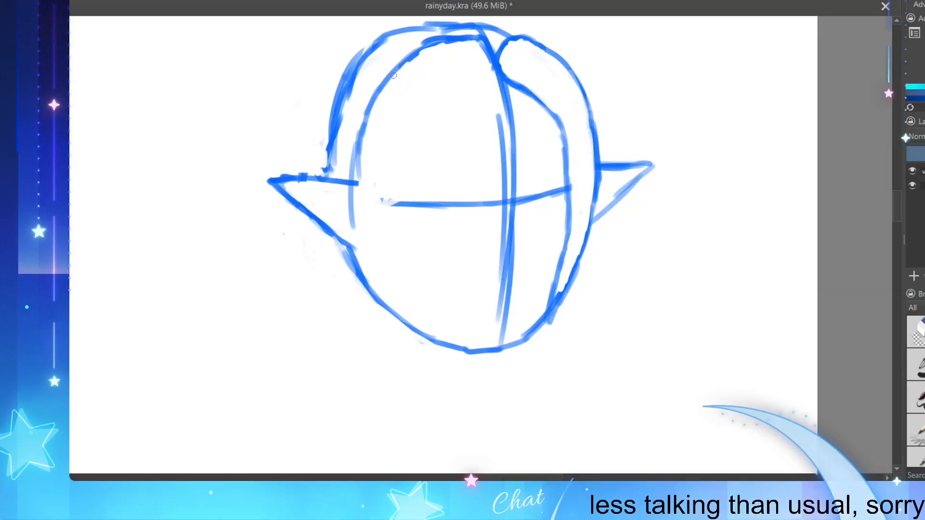
left_click_drag(417, 46, 354, 110)
left_click_drag(382, 79, 343, 159)
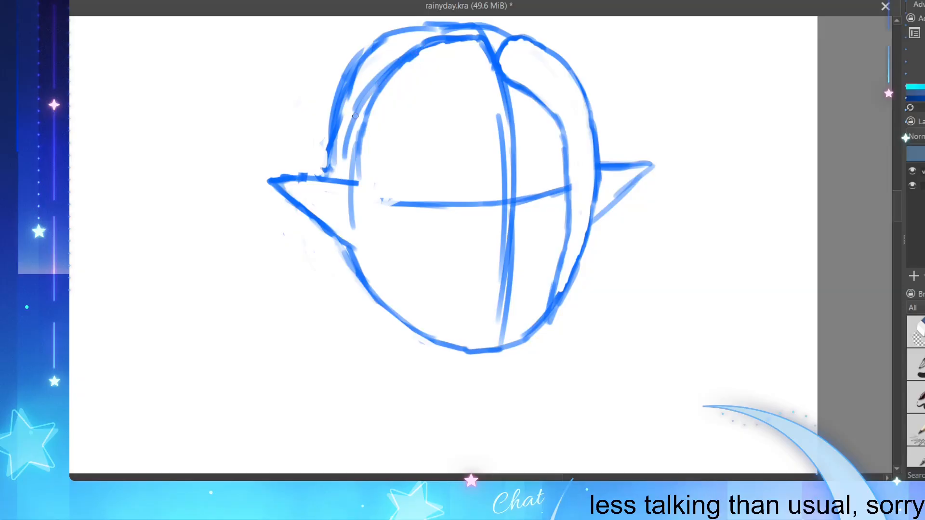
mouse_move(359, 113)
left_mouse_down()
mouse_move(342, 174)
mouse_move(344, 248)
mouse_move(335, 206)
mouse_move(340, 238)
mouse_move(362, 280)
mouse_move(415, 327)
left_mouse_up()
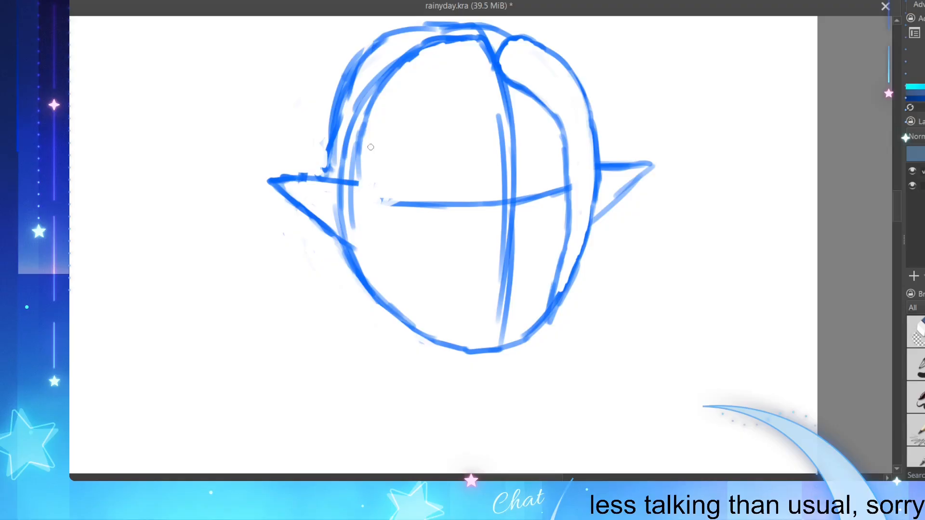
Step: Draw the left hair section's inner edge sweeping from the parting across the forehead down to the jaw
mouse_move(493, 65)
left_mouse_down()
mouse_move(496, 83)
mouse_move(450, 100)
left_mouse_up()
key("ctrl+z")
key("ctrl+z")
key("ctrl+z")
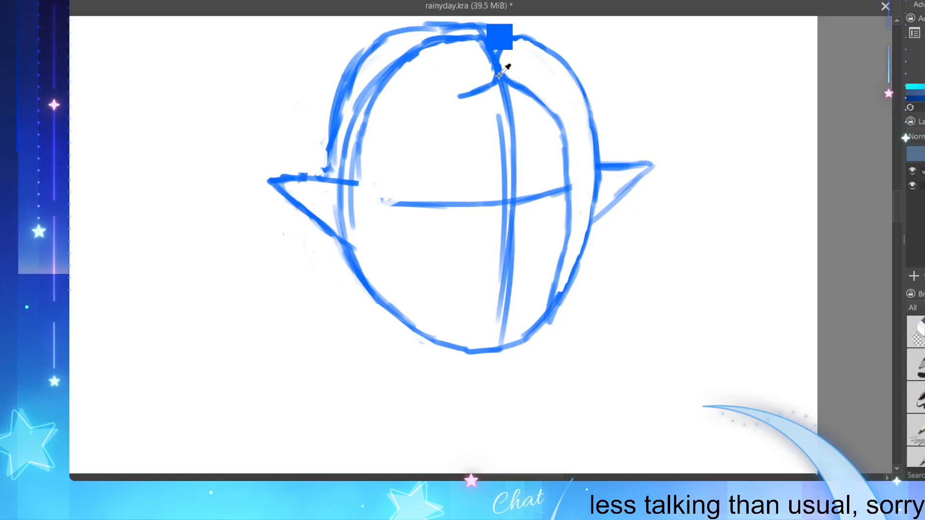
mouse_move(498, 71)
left_mouse_down()
mouse_move(404, 140)
mouse_move(427, 112)
mouse_move(379, 221)
left_mouse_up()
mouse_move(384, 189)
left_mouse_down()
mouse_move(358, 274)
mouse_move(395, 307)
mouse_move(368, 244)
left_mouse_up()
Step: Erase the duplicate contour lines left inside the left hair section
mouse_move(360, 158)
left_mouse_down()
mouse_move(348, 193)
mouse_move(353, 221)
mouse_move(356, 197)
left_mouse_up()
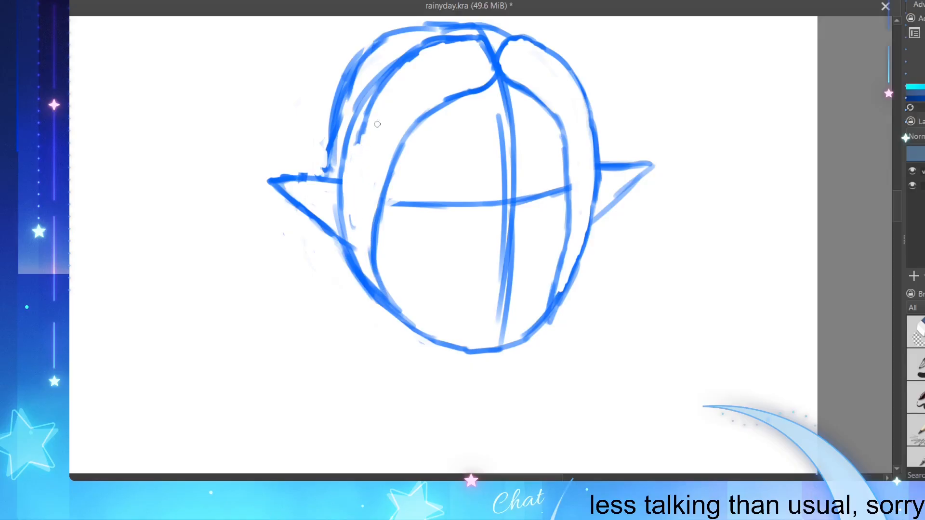
mouse_move(377, 124)
left_mouse_down()
mouse_move(360, 138)
mouse_move(370, 99)
mouse_move(396, 80)
mouse_move(385, 88)
left_mouse_up()
left_click_drag(355, 140, 354, 148)
left_click_drag(351, 212, 356, 250)
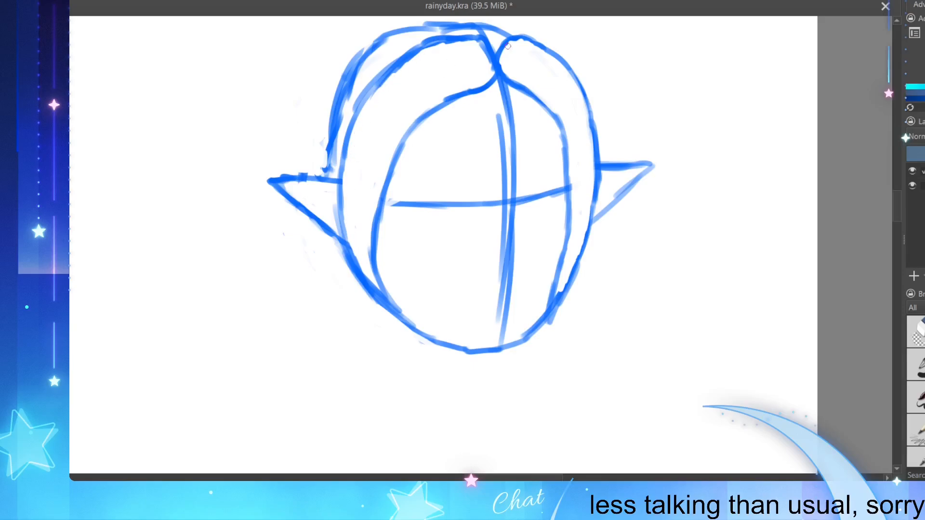
Step: Join the hair sections at the parting and redraw the left section's inner edge as a straighter sweep
mouse_move(490, 47)
left_mouse_down()
mouse_move(515, 38)
mouse_move(498, 57)
mouse_move(511, 41)
mouse_move(482, 51)
mouse_move(496, 70)
mouse_move(485, 49)
mouse_move(487, 58)
left_mouse_up()
left_click_drag(449, 99, 400, 153)
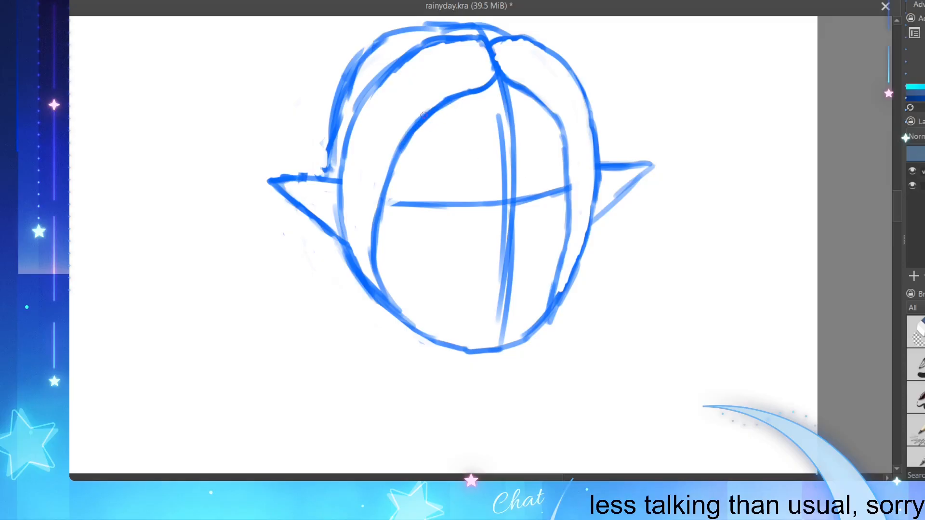
left_click_drag(417, 117, 397, 145)
mouse_move(447, 93)
left_mouse_down()
mouse_move(406, 140)
mouse_move(453, 96)
mouse_move(468, 96)
mouse_move(415, 138)
mouse_move(419, 130)
mouse_move(382, 186)
left_mouse_up()
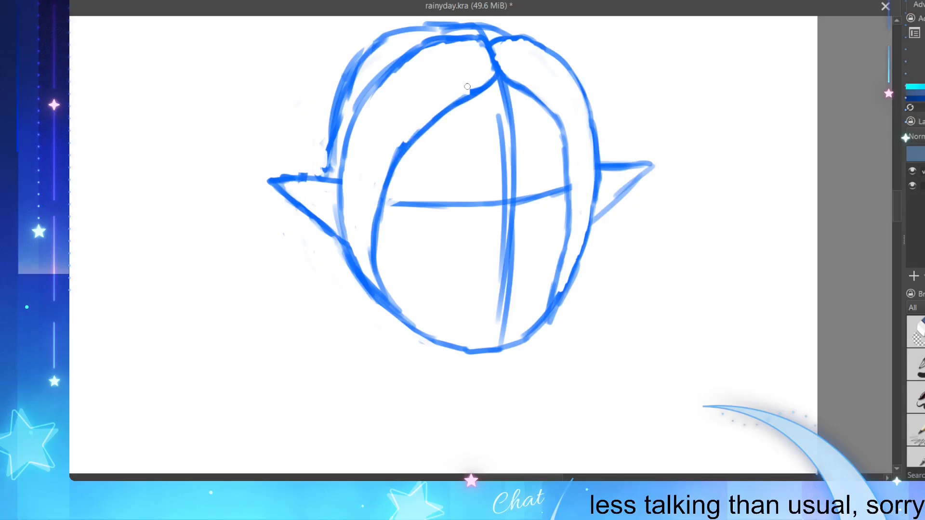
left_click_drag(456, 98, 481, 86)
left_click_drag(405, 139, 382, 175)
mouse_move(508, 81)
left_mouse_down()
mouse_move(562, 115)
mouse_move(561, 105)
mouse_move(542, 98)
mouse_move(571, 127)
mouse_move(572, 182)
left_mouse_up()
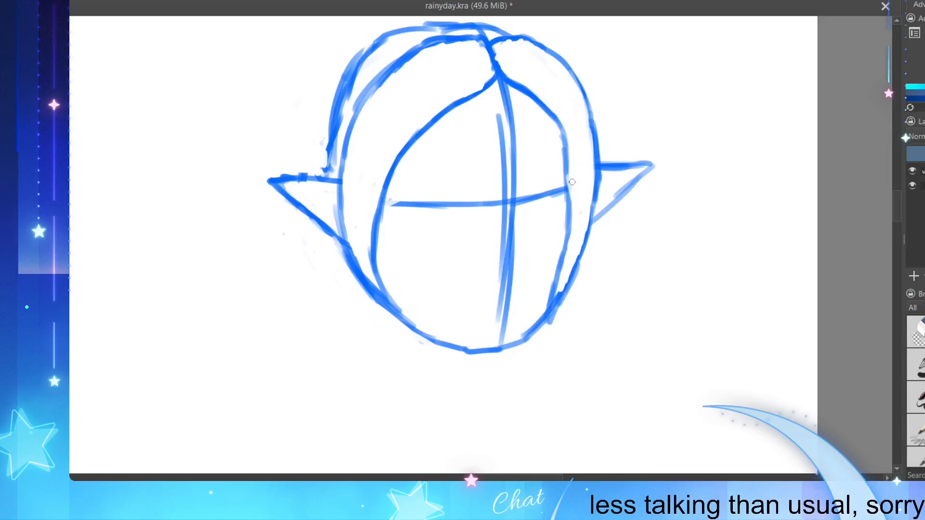
key("ctrl+z")
Step: Add smaller inner contour lines inside both pointed ears
mouse_move(592, 229)
left_mouse_down()
mouse_move(648, 168)
mouse_move(603, 178)
mouse_move(628, 175)
mouse_move(591, 213)
left_mouse_up()
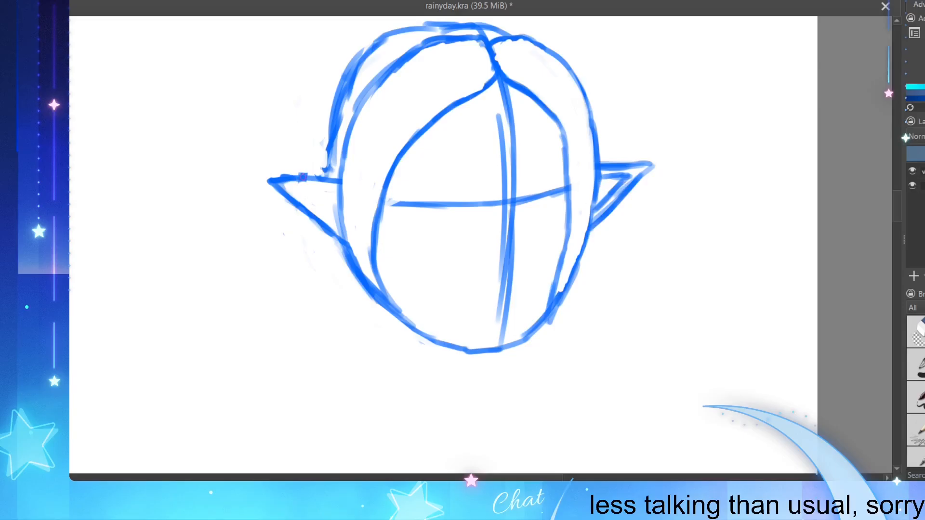
mouse_move(295, 187)
left_mouse_down()
mouse_move(334, 191)
mouse_move(296, 192)
mouse_move(335, 218)
mouse_move(319, 207)
mouse_move(340, 228)
left_mouse_up()
key("ctrl+z")
key("ctrl+z")
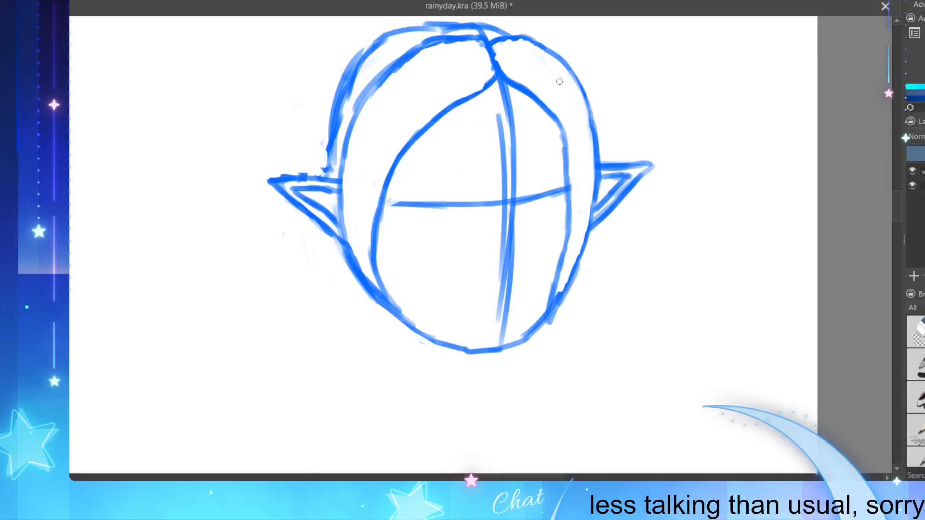
Step: Refine the right hair section's lines where it meets the parting at the crown and forehead
scroll(432, 272, "down", 1)
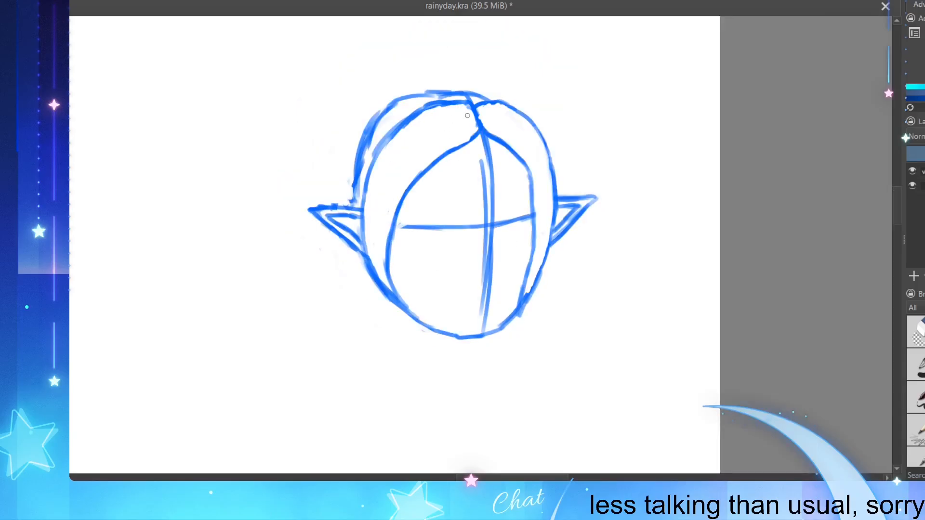
scroll(466, 115, "up", 1)
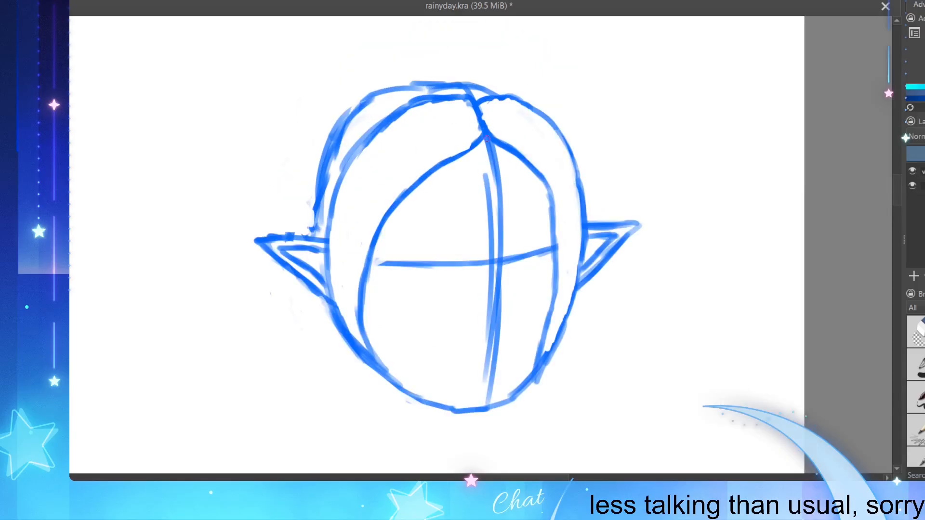
mouse_move(483, 137)
left_mouse_down()
mouse_move(513, 143)
mouse_move(497, 135)
mouse_move(520, 153)
left_mouse_up()
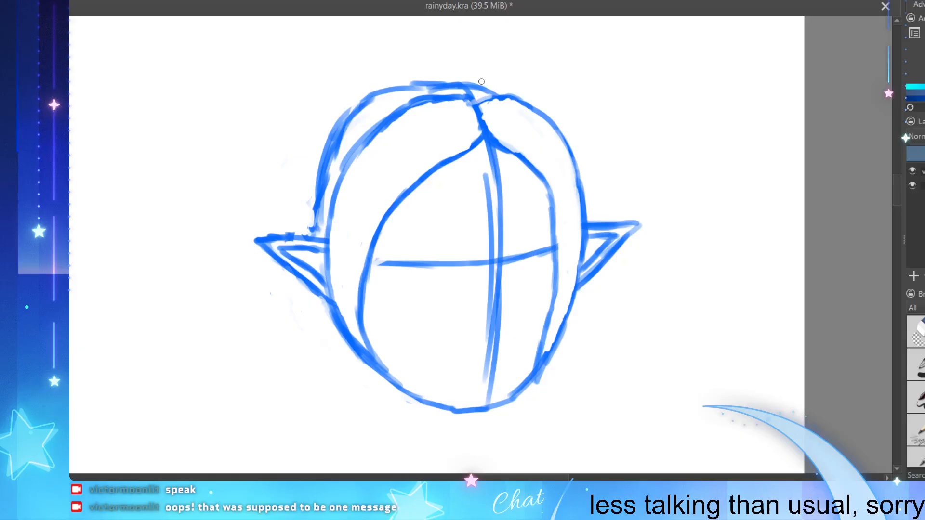
left_click_drag(475, 103, 510, 94)
left_click_drag(472, 112, 478, 128)
Step: Draw a short arched upper eyelid line for each eye just above the horizontal guideline
mouse_move(516, 244)
left_mouse_down()
mouse_move(547, 235)
mouse_move(536, 237)
left_mouse_up()
key("ctrl+z")
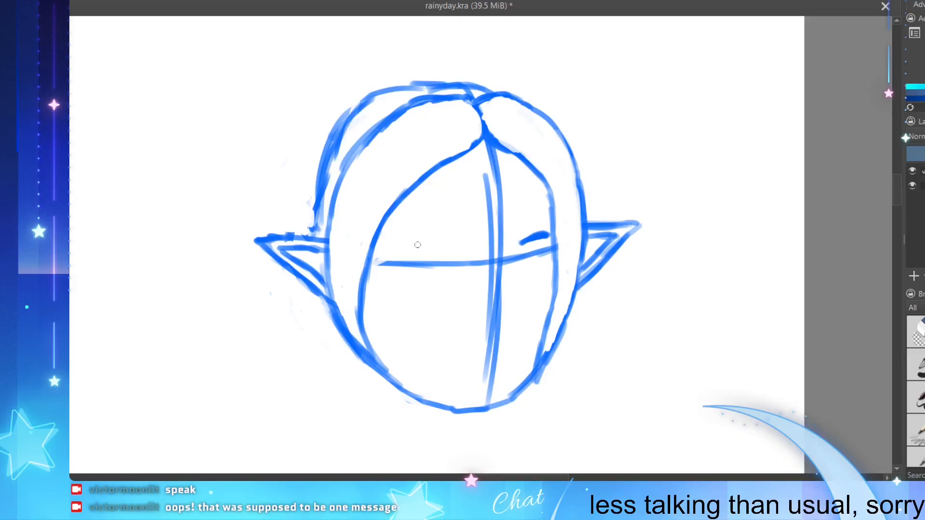
mouse_move(410, 246)
left_mouse_down()
mouse_move(446, 245)
mouse_move(406, 248)
mouse_move(449, 244)
left_mouse_up()
key("ctrl+z")
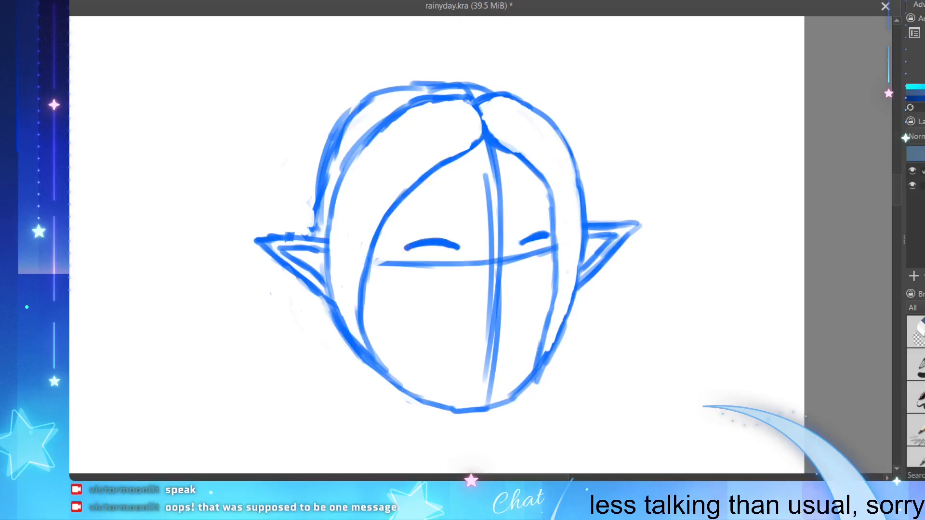
Step: Thicken both upper eyelid lines and extend their ends into longer, tapered arches
left_click_drag(543, 234, 540, 235)
mouse_move(448, 242)
left_mouse_down()
mouse_move(474, 249)
mouse_move(462, 246)
left_mouse_up()
left_click_drag(414, 244, 404, 249)
left_click_drag(519, 244, 527, 240)
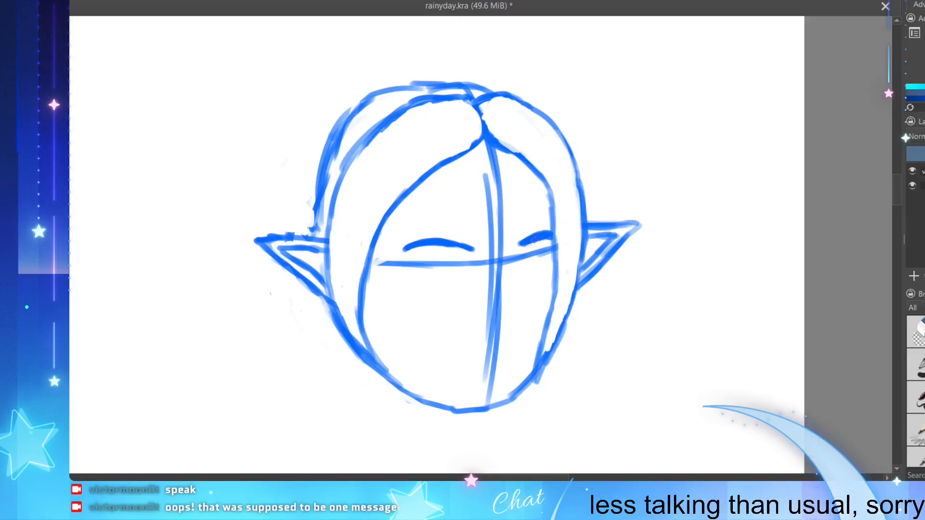
left_click_drag(534, 240, 544, 238)
mouse_move(456, 246)
left_mouse_down()
mouse_move(408, 247)
mouse_move(437, 243)
left_mouse_up()
left_click_drag(406, 249, 416, 243)
mouse_move(525, 248)
left_mouse_down()
mouse_move(523, 265)
mouse_move(537, 264)
left_mouse_up()
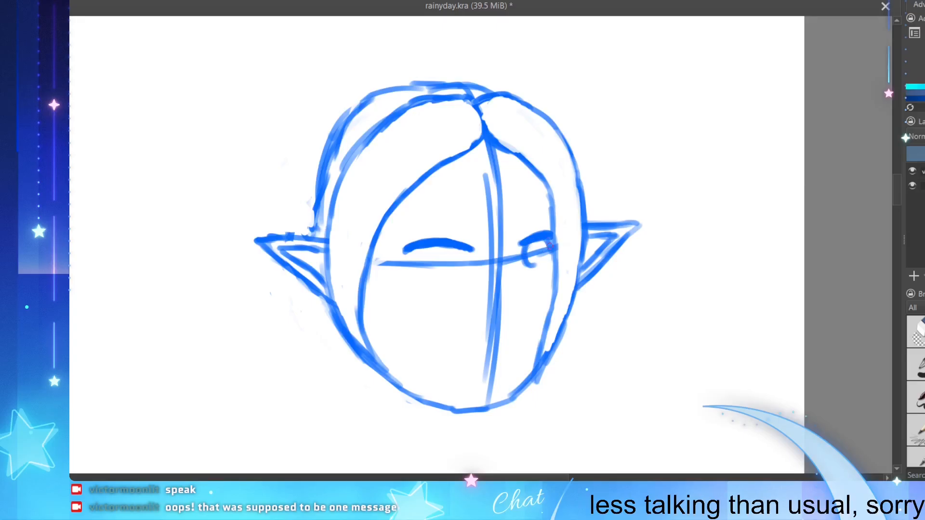
left_click(543, 265, "ctrl")
key("ctrl+z")
key("ctrl+z")
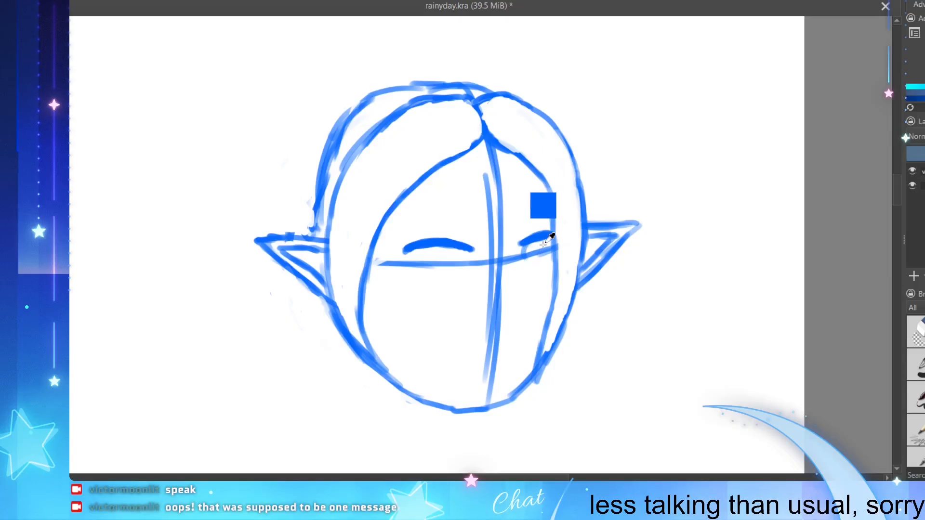
key("ctrl+z")
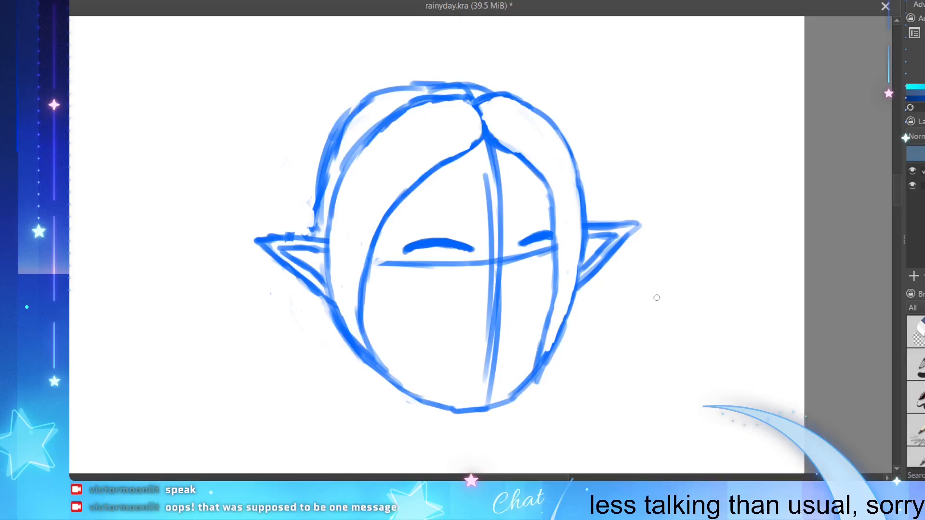
Step: Draw a narrow oval iris beneath the upper eyelid of the character's eye on the right
left_click_drag(523, 245, 538, 238)
mouse_move(525, 246)
left_mouse_down()
mouse_move(519, 268)
mouse_move(551, 259)
mouse_move(522, 268)
mouse_move(544, 268)
left_mouse_up()
key("ctrl+z")
key("ctrl+z")
key("ctrl+z")
key("ctrl+z")
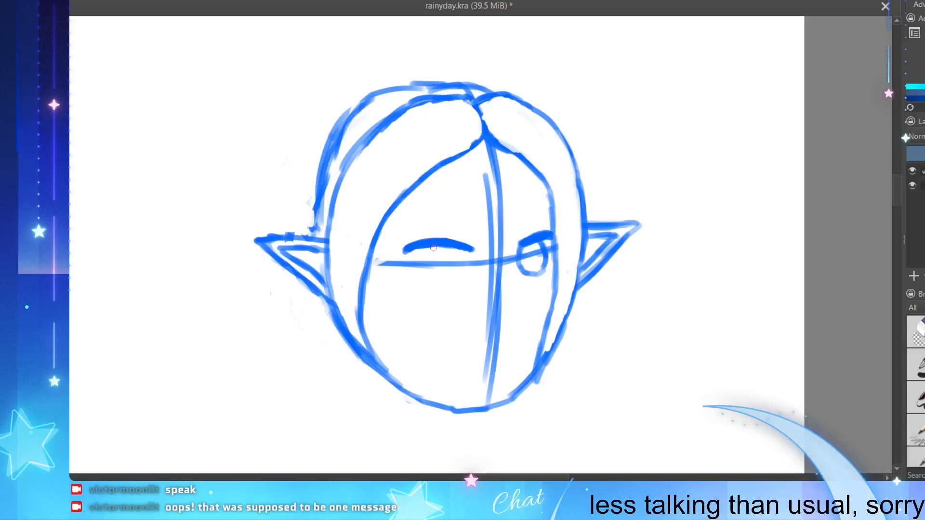
mouse_move(423, 250)
left_mouse_down()
mouse_move(449, 259)
mouse_move(453, 249)
mouse_move(460, 262)
mouse_move(436, 274)
mouse_move(431, 250)
mouse_move(436, 281)
left_mouse_up()
key("ctrl+z")
key("ctrl+z")
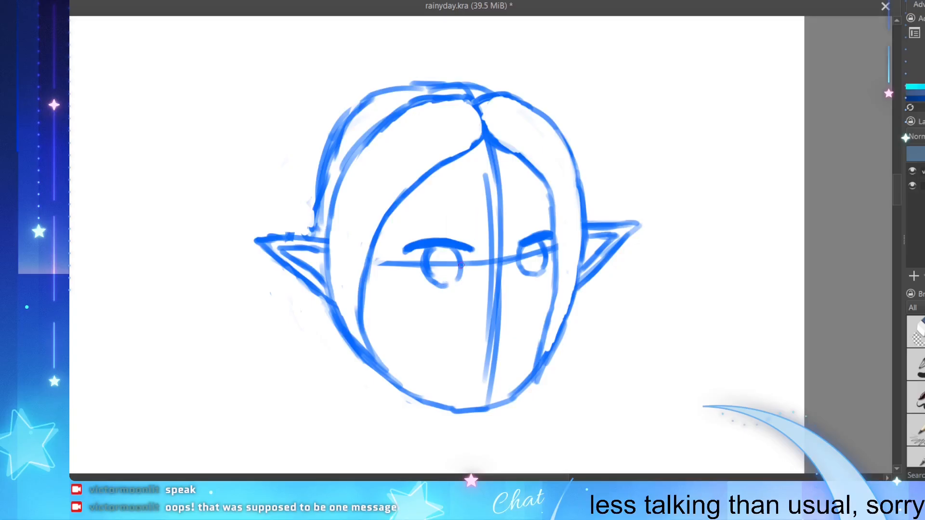
left_click(401, 212, "ctrl")
key("ctrl+z")
key("ctrl+z")
key("ctrl+z")
key("ctrl+z")
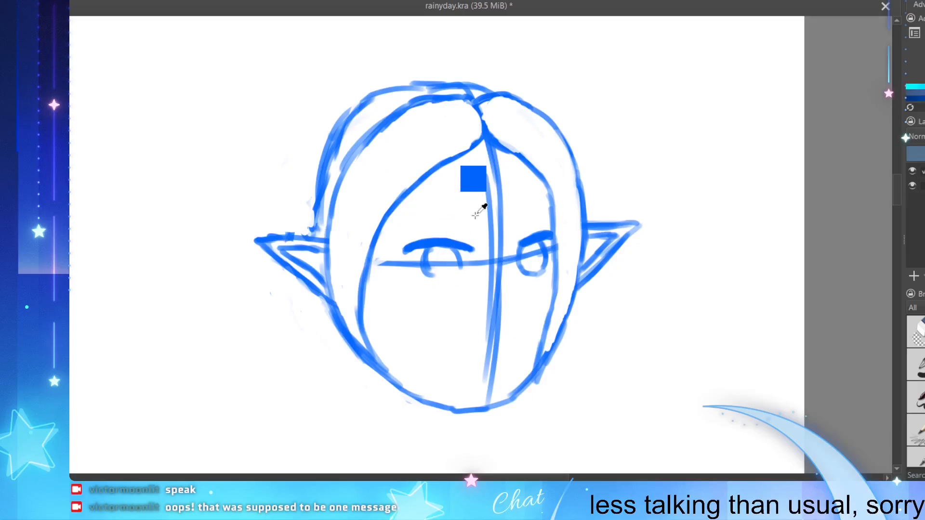
key("ctrl+z")
key("ctrl+z")
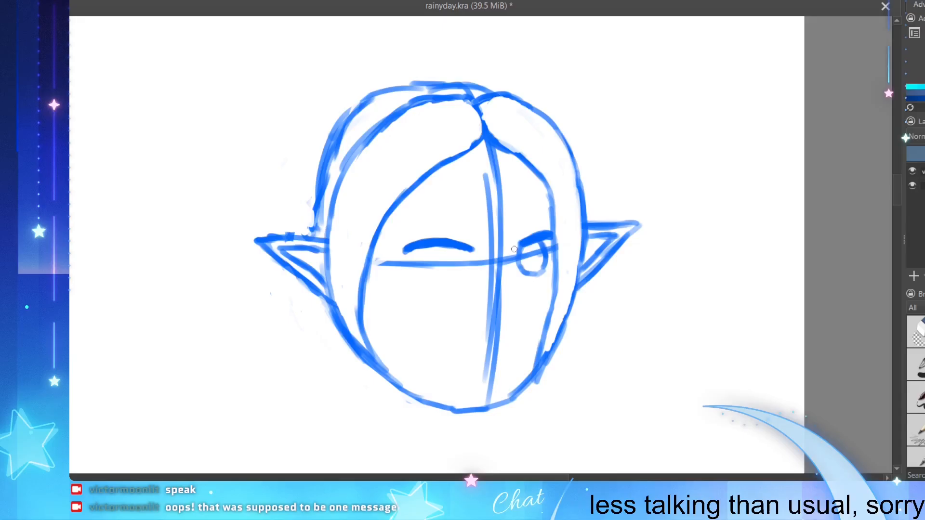
Step: Draw a round iris beneath the left upper eyelid and erase the guideline inside the iris
mouse_move(518, 253)
left_mouse_down()
mouse_move(537, 253)
mouse_move(523, 257)
mouse_move(529, 246)
mouse_move(518, 261)
mouse_move(527, 270)
left_mouse_up()
mouse_move(430, 248)
left_mouse_down()
mouse_move(424, 276)
mouse_move(451, 268)
mouse_move(434, 279)
left_mouse_up()
key("ctrl+z")
key("ctrl+z")
key("ctrl+z")
key("ctrl+z")
key("ctrl+z")
mouse_move(426, 274)
left_mouse_down()
mouse_move(441, 279)
mouse_move(450, 271)
mouse_move(428, 264)
mouse_move(439, 263)
left_mouse_up()
key("e")
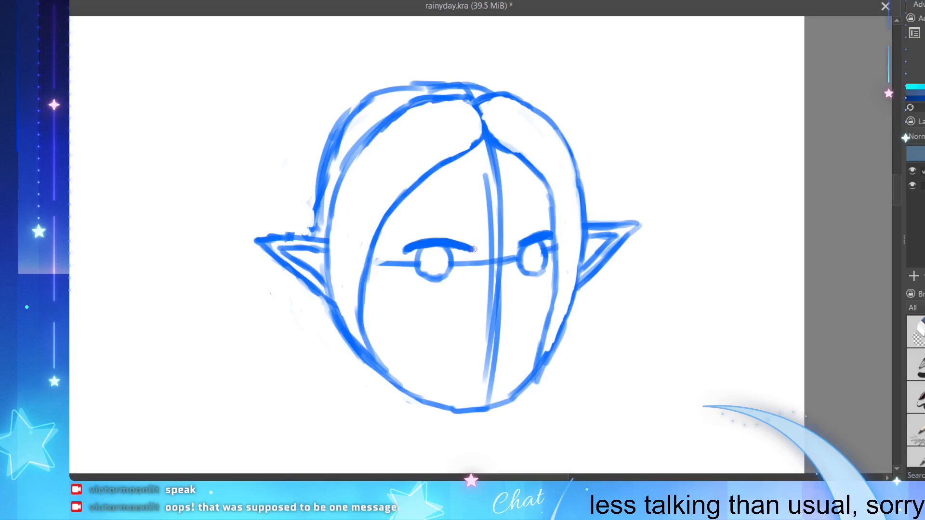
Step: Add small pointed lashes to both upper eyelids, extend the left eye's outer corner downward and trim its inner corner
left_click_drag(471, 249, 475, 249)
key("ctrl+z")
key("ctrl+z")
left_click_drag(407, 249, 401, 256)
left_click_drag(528, 235, 538, 229)
key("ctrl+z")
left_click_drag(432, 240, 437, 241)
left_click_drag(410, 246, 410, 242)
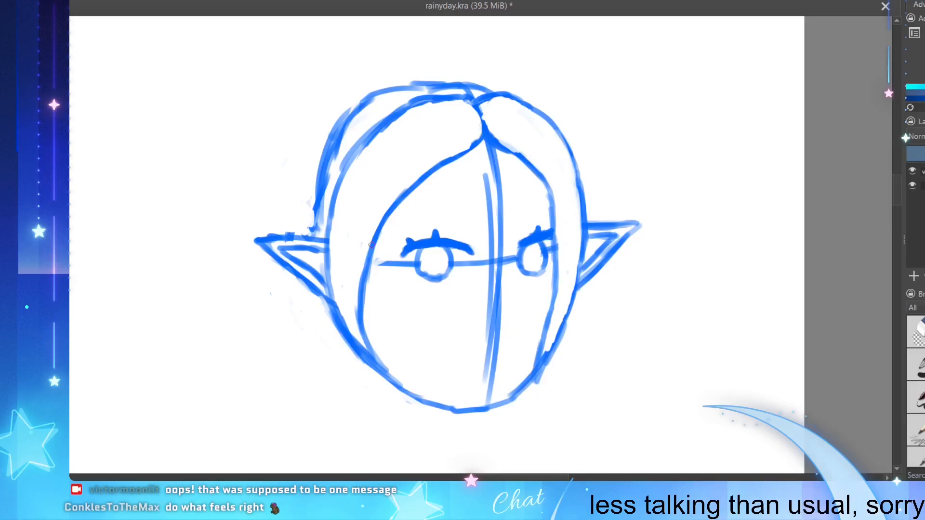
left_click_drag(405, 251, 397, 256)
left_click_drag(467, 241, 471, 253)
Step: Erase the extra vertical guideline beside the face's centre line
mouse_move(487, 192)
left_mouse_down()
mouse_move(487, 183)
mouse_move(492, 249)
mouse_move(484, 175)
left_mouse_up()
left_click_drag(487, 250, 487, 386)
left_click_drag(481, 262, 499, 260)
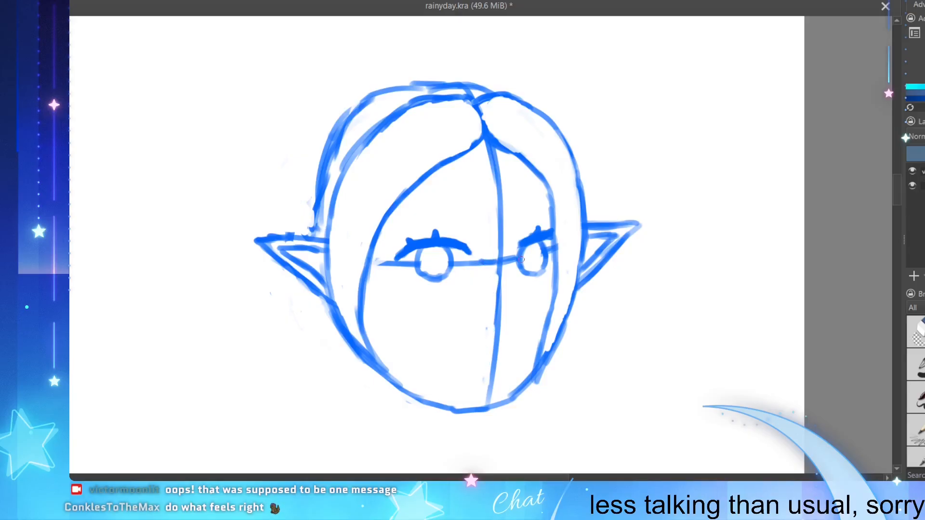
Step: Replace the middle of the centre line with a small angular nose profile and clear a gap above it
mouse_move(499, 310)
left_mouse_down()
mouse_move(496, 277)
mouse_move(496, 315)
left_mouse_up()
left_click_drag(500, 287, 495, 342)
mouse_move(497, 283)
left_mouse_down()
mouse_move(505, 325)
mouse_move(500, 336)
mouse_move(499, 320)
mouse_move(495, 330)
left_mouse_up()
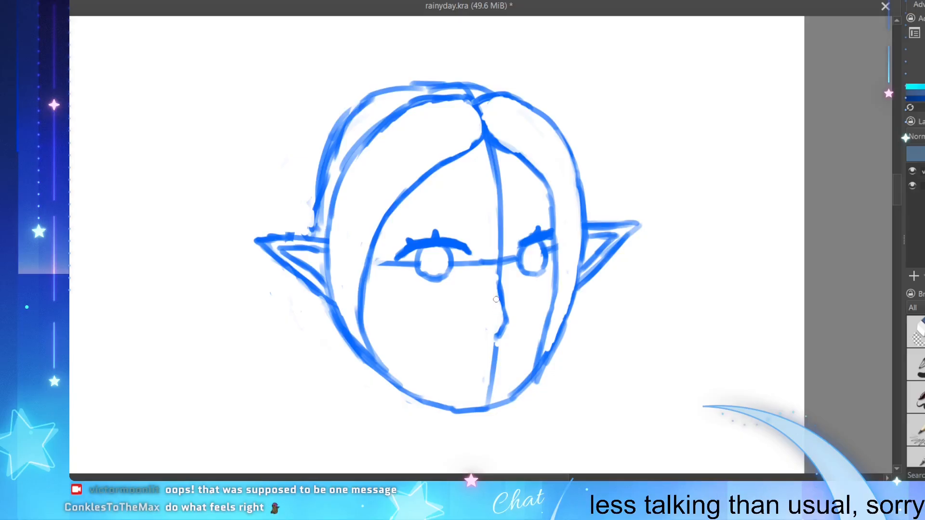
left_click_drag(497, 278, 501, 268)
Step: Mark the mouth with two short horizontal dashes on either side of the centre line below the nose
mouse_move(458, 366)
left_mouse_down()
mouse_move(517, 365)
mouse_move(508, 361)
left_mouse_up()
key("ctrl+z")
Step: Outline a short wedge-shaped eyebrow above the right eye, tapering toward the outer side of the face
key("ctrl+z")
left_click(504, 365)
left_click_drag(518, 209, 517, 224)
key("ctrl+z")
key("ctrl+z")
left_click_drag(520, 214, 540, 219)
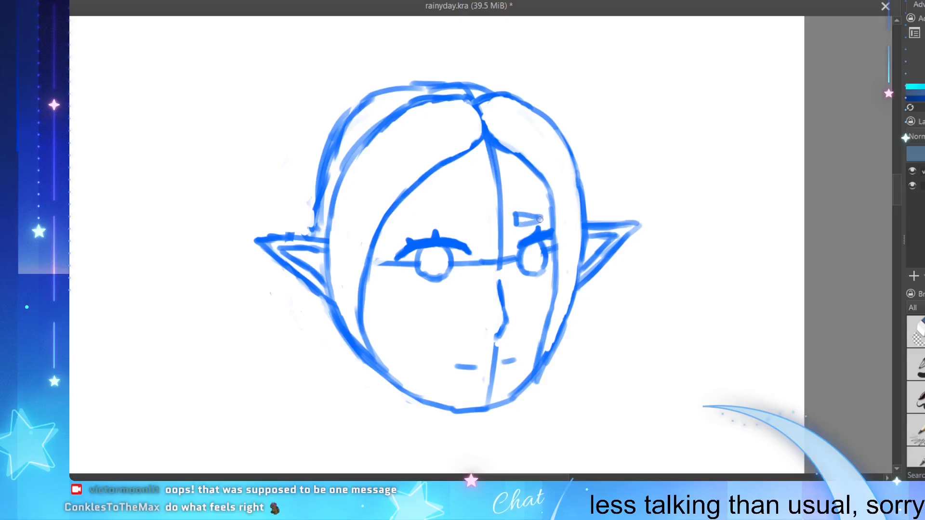
key("ctrl+z")
key("ctrl+z")
key("ctrl+z")
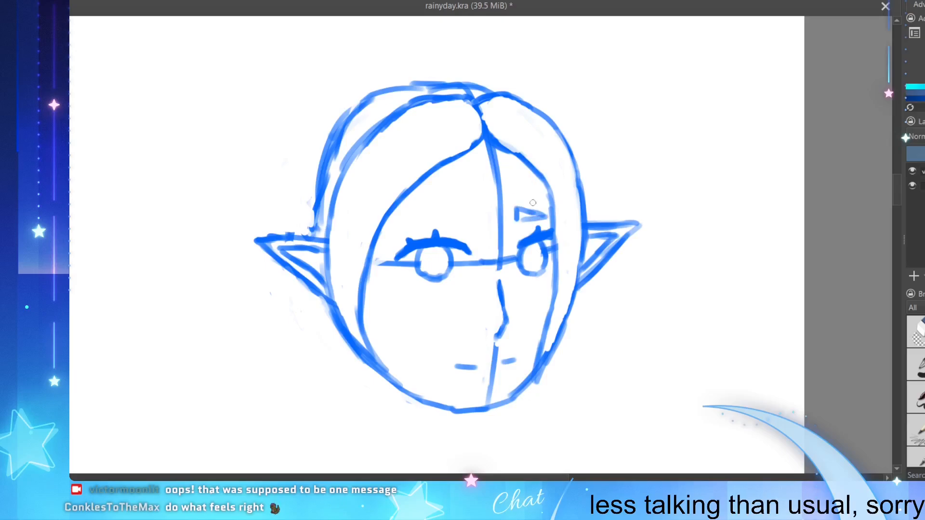
key("ctrl+z")
mouse_move(538, 211)
left_mouse_down()
mouse_move(518, 219)
mouse_move(550, 210)
left_mouse_up()
key("ctrl+z")
Step: Outline a matching wedge-shaped eyebrow above the left eye and close the right eyebrow's lower edge
left_click_drag(465, 208, 466, 222)
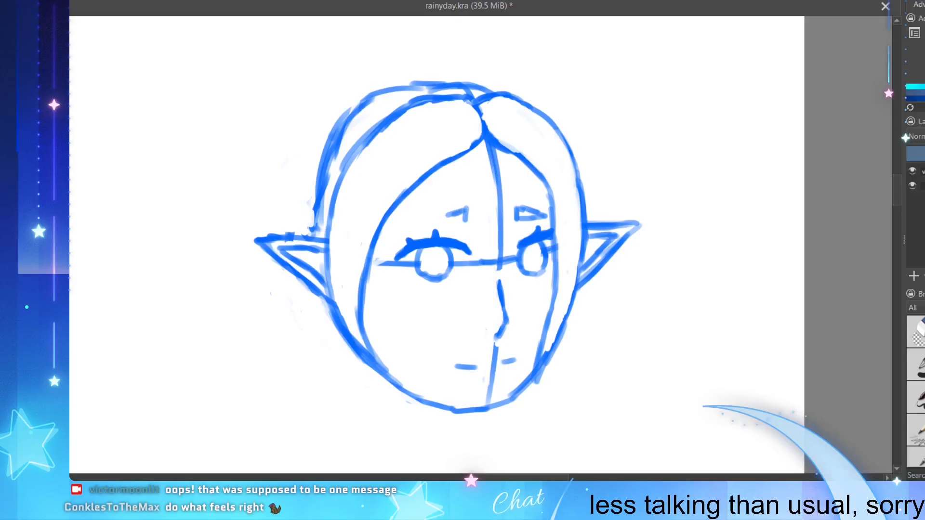
mouse_move(465, 208)
left_mouse_down()
mouse_move(434, 221)
mouse_move(540, 221)
left_mouse_up()
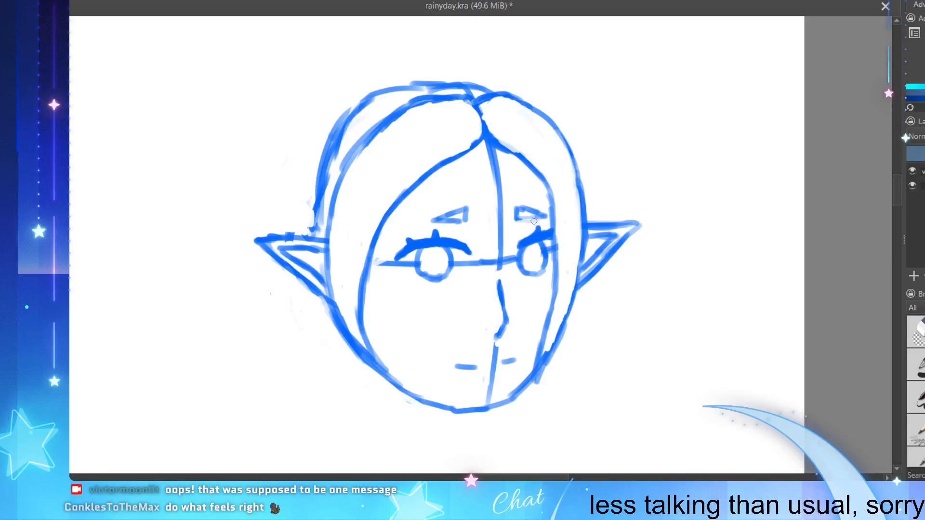
left_click_drag(522, 221, 544, 216)
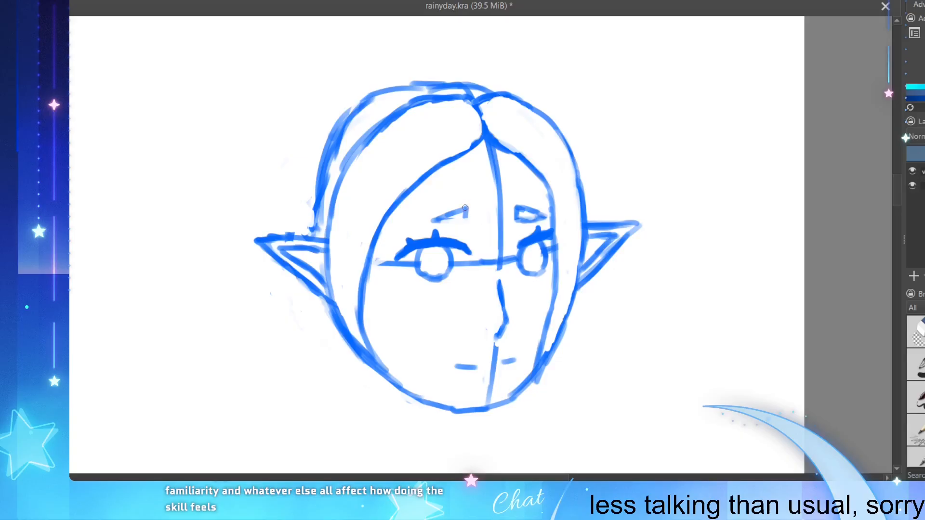
left_click_drag(465, 206, 464, 222)
mouse_move(463, 208)
left_mouse_down()
mouse_move(425, 221)
mouse_move(464, 220)
left_mouse_up()
left_click_drag(443, 222, 464, 216)
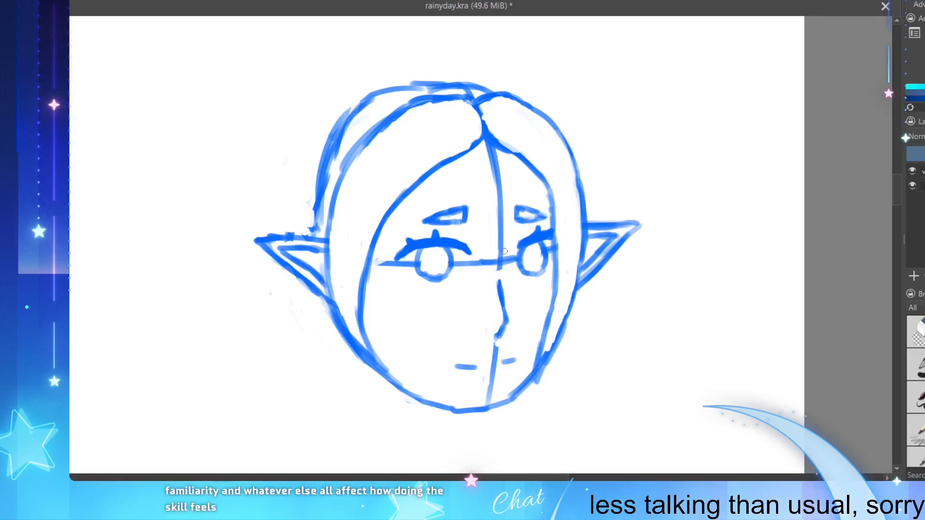
Step: Erase the remaining horizontal eye guideline across the face, between and beside the eyes
scroll(477, 357, "up", 2)
scroll(478, 376, "down", 2)
scroll(478, 376, "up", 2)
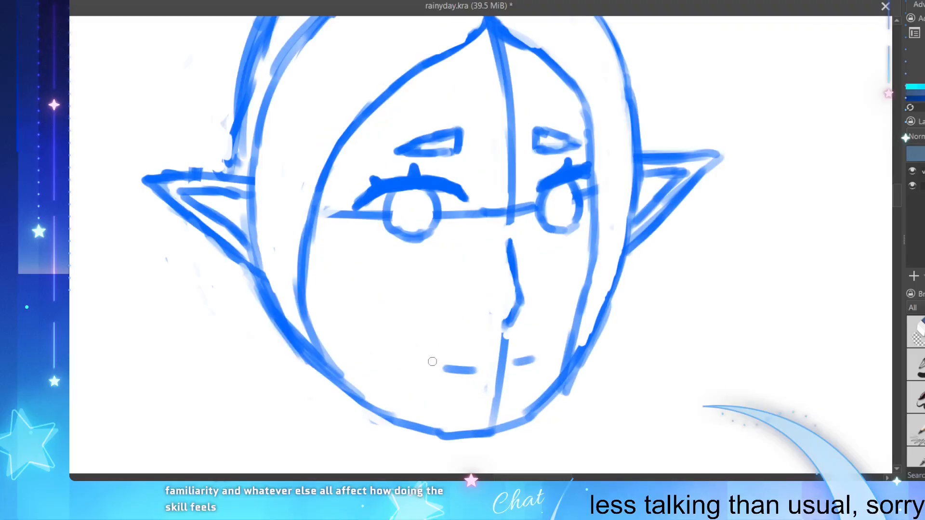
mouse_move(510, 213)
left_mouse_down()
mouse_move(503, 220)
mouse_move(518, 210)
left_mouse_up()
left_click_drag(586, 193, 585, 205)
left_click(583, 193, "ctrl")
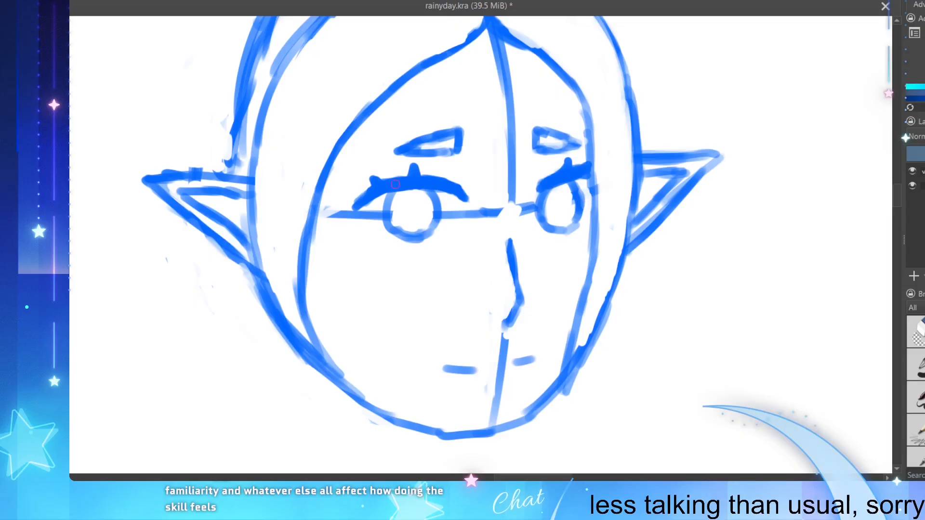
left_click_drag(335, 215, 324, 215)
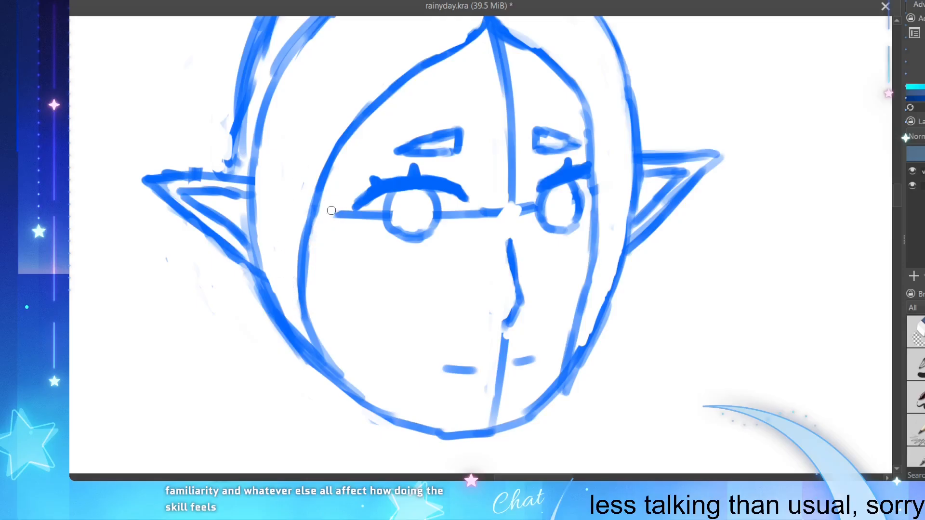
mouse_move(331, 211)
left_mouse_down()
mouse_move(375, 214)
mouse_move(374, 224)
mouse_move(352, 212)
left_mouse_up()
mouse_move(446, 213)
left_mouse_down()
mouse_move(471, 215)
mouse_move(470, 224)
mouse_move(458, 215)
mouse_move(476, 210)
mouse_move(452, 213)
mouse_move(492, 198)
mouse_move(485, 212)
mouse_move(498, 206)
mouse_move(483, 221)
mouse_move(500, 209)
mouse_move(510, 159)
mouse_move(528, 199)
left_mouse_up()
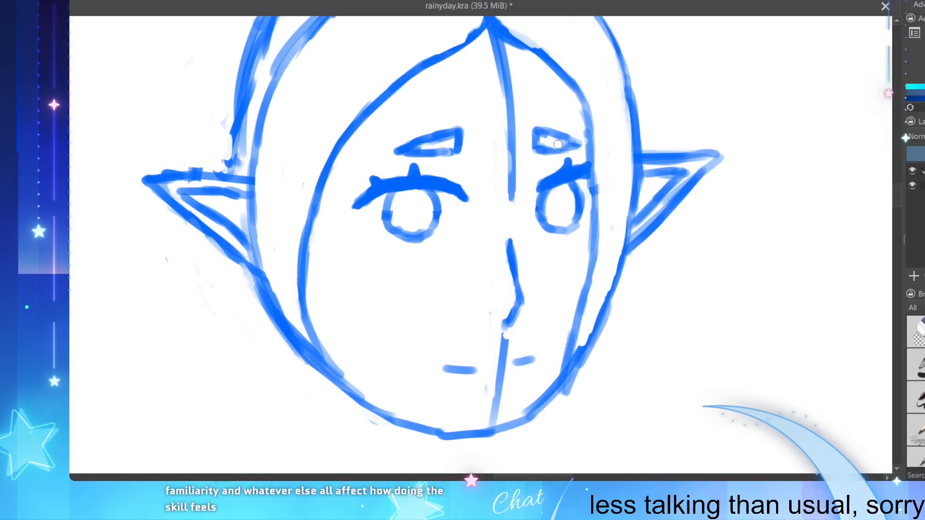
Step: Redraw the right hair section's inner edge beside the eye and connect the right eyelid line to it
mouse_move(542, 151)
left_mouse_down()
mouse_move(576, 143)
mouse_move(563, 156)
mouse_move(571, 153)
left_mouse_up()
left_click_drag(589, 131, 597, 180)
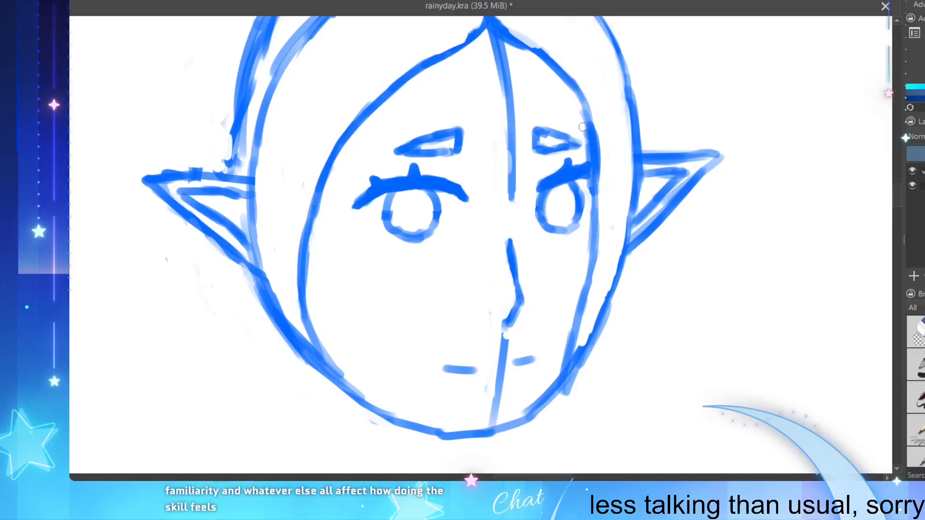
left_click_drag(583, 127, 591, 200)
left_click_drag(590, 160, 591, 198)
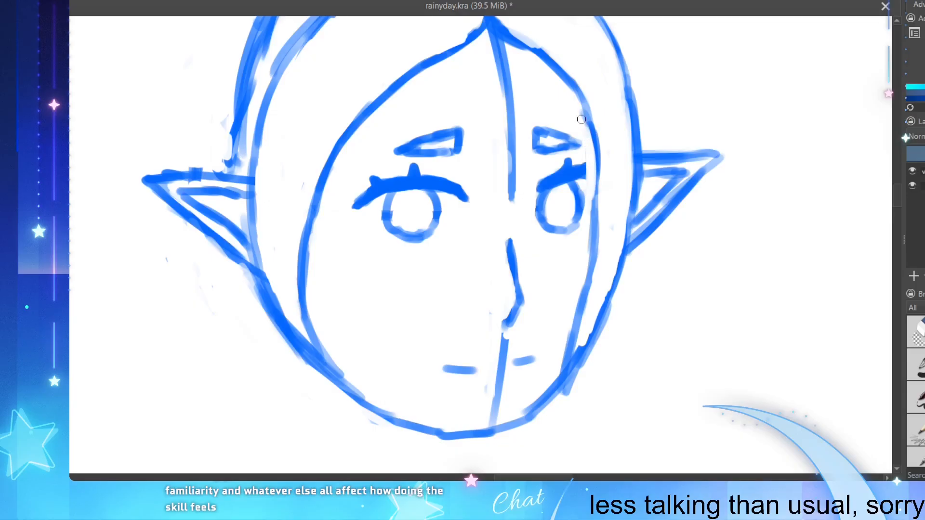
mouse_move(581, 119)
left_mouse_down()
mouse_move(595, 196)
mouse_move(596, 169)
mouse_move(588, 218)
mouse_move(588, 125)
mouse_move(578, 161)
mouse_move(589, 212)
left_mouse_up()
left_click_drag(582, 169, 595, 154)
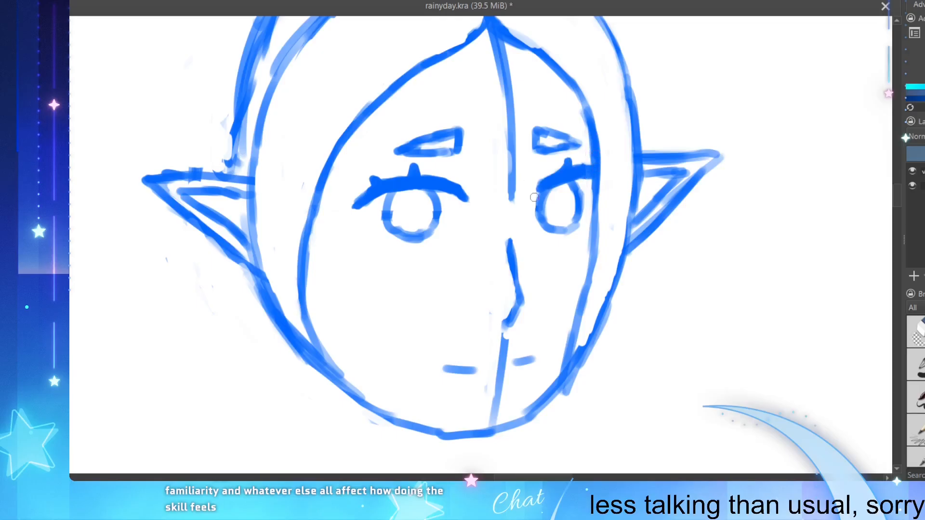
Step: Draw two short vertical neck lines descending from the chin
left_click_drag(683, 181, 658, 203)
scroll(644, 208, "down", 3)
scroll(453, 177, "up", 1)
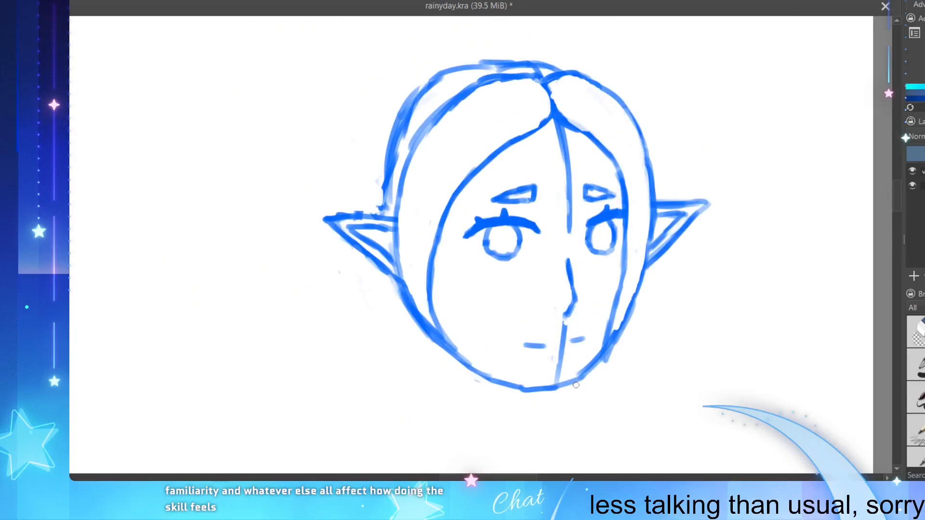
left_click_drag(572, 403, 573, 388)
key("ctrl+z")
mouse_move(518, 395)
left_mouse_down()
mouse_move(518, 414)
mouse_move(507, 408)
mouse_move(504, 416)
left_mouse_up()
key("ctrl+z")
key("ctrl+z")
left_click_drag(566, 386, 566, 412)
scroll(516, 317, "down", 2)
scroll(551, 392, "up", 2)
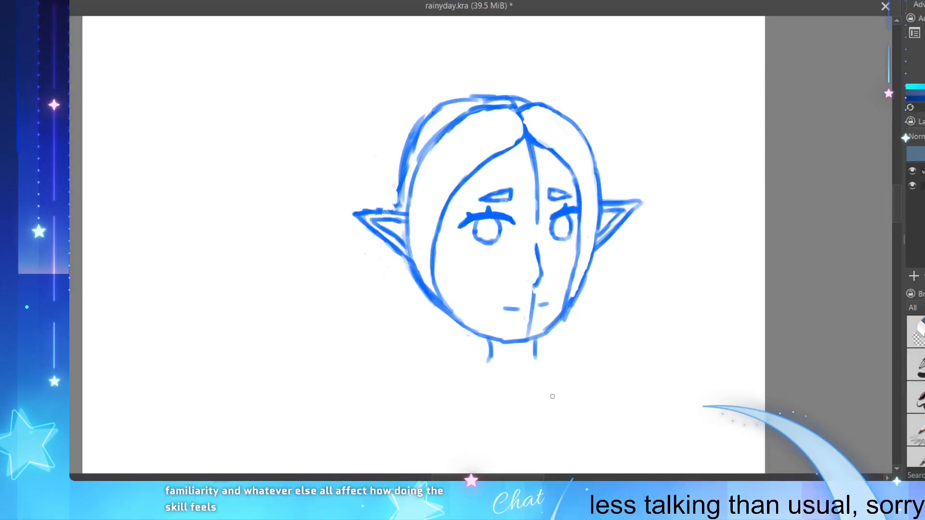
Step: Lengthen the neck lines and turn each outward into a short horizontal shoulder line
scroll(530, 423, "down", 1)
scroll(513, 380, "up", 1)
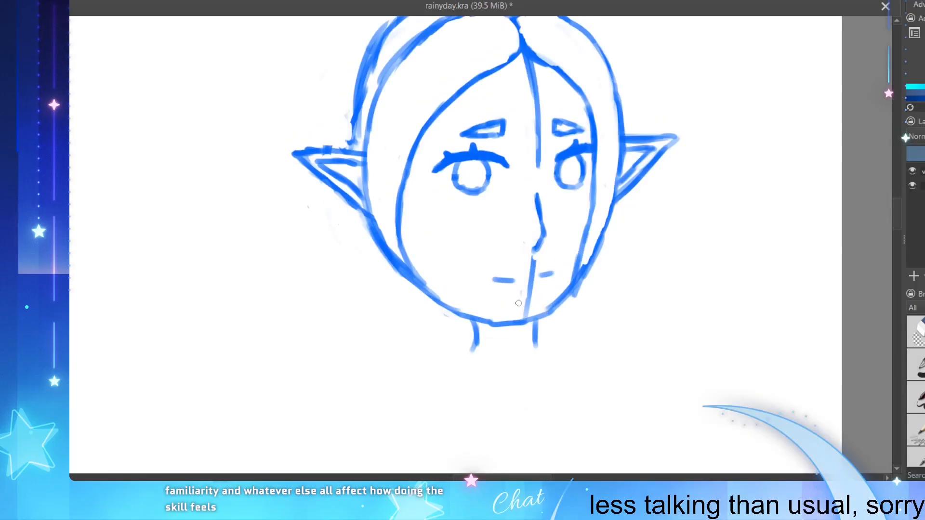
mouse_move(477, 343)
left_mouse_down()
mouse_move(460, 357)
mouse_move(491, 349)
mouse_move(477, 344)
mouse_move(471, 359)
mouse_move(436, 360)
left_mouse_up()
key("ctrl+z")
key("ctrl+z")
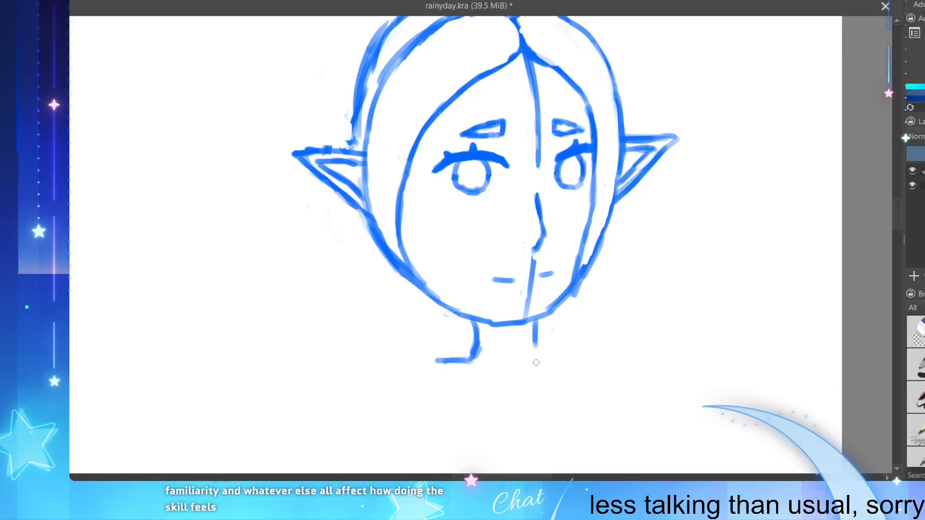
mouse_move(535, 346)
left_mouse_down()
mouse_move(539, 359)
mouse_move(566, 359)
left_mouse_up()
left_click_drag(539, 357, 572, 356)
left_click_drag(472, 356, 435, 361)
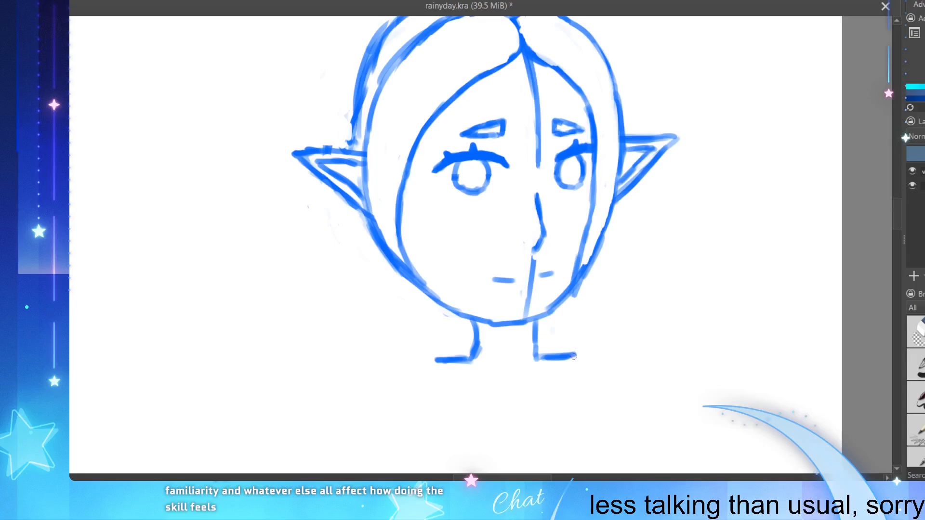
Step: Extend both shoulder lines outward and curve their ends down toward the arms
mouse_move(573, 357)
left_mouse_down()
mouse_move(621, 376)
mouse_move(605, 354)
mouse_move(627, 379)
left_mouse_up()
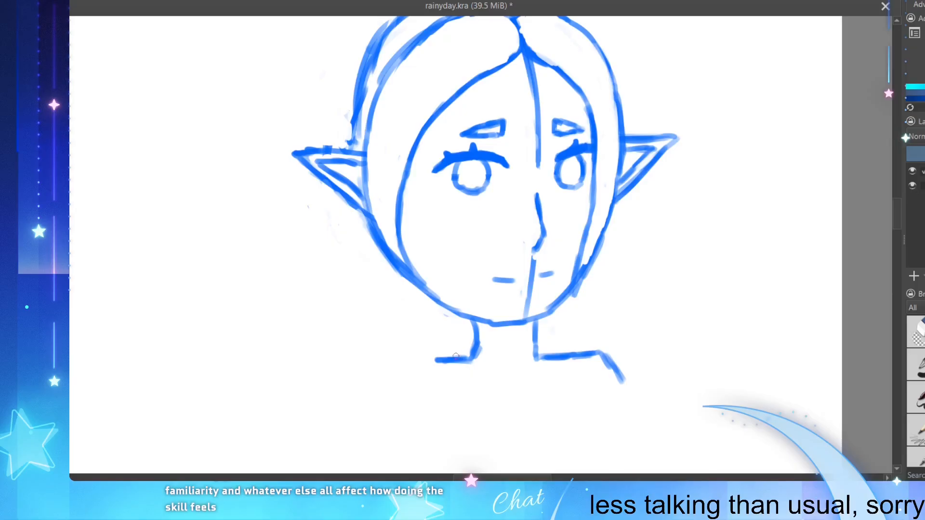
mouse_move(432, 361)
left_mouse_down()
mouse_move(412, 362)
mouse_move(400, 383)
left_mouse_up()
key("ctrl+z")
key("ctrl+z")
key("ctrl+z")
key("ctrl+z")
key("ctrl+z")
left_click_drag(419, 365, 391, 399)
left_click_drag(604, 356, 630, 393)
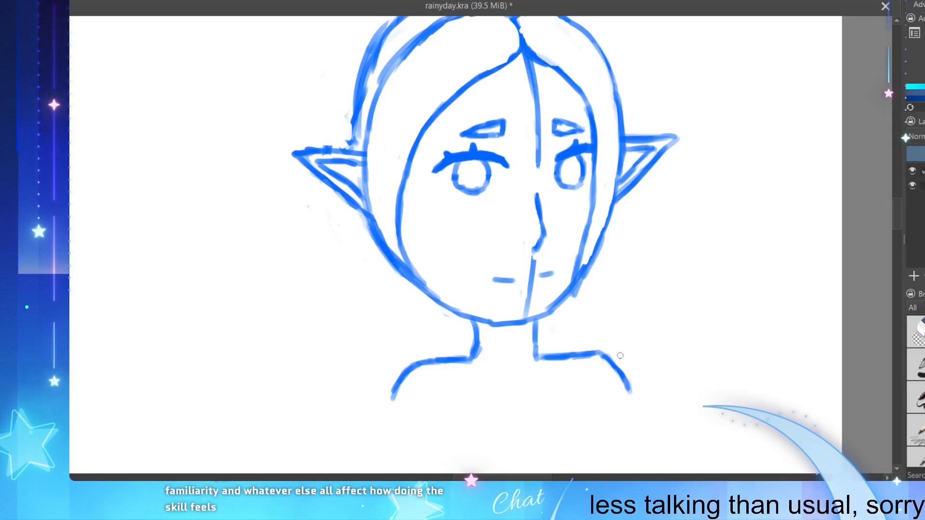
Step: Redraw both shoulder corners as rounder curves and extend them down into the start of the upper arms
mouse_move(592, 353)
left_mouse_down()
mouse_move(627, 372)
mouse_move(612, 361)
mouse_move(627, 375)
left_mouse_up()
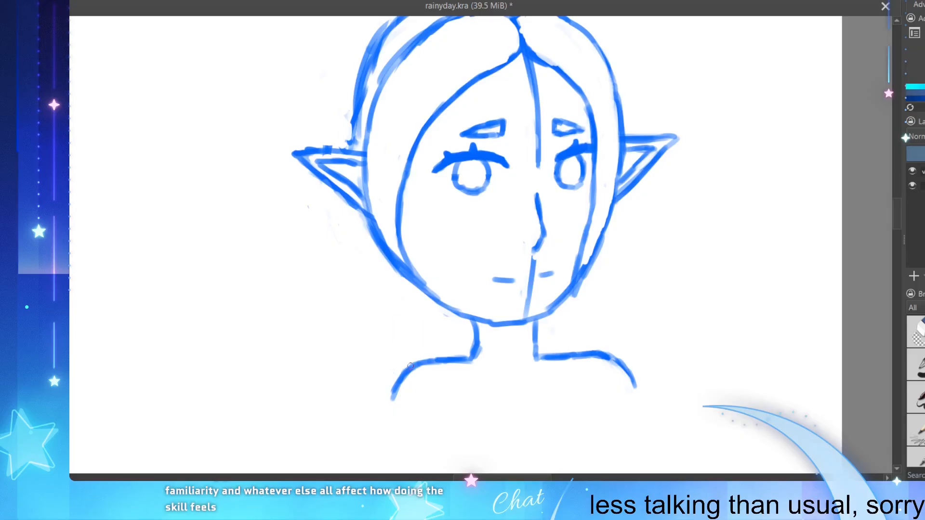
mouse_move(408, 369)
left_mouse_down()
mouse_move(385, 403)
mouse_move(404, 385)
mouse_move(423, 385)
mouse_move(392, 376)
mouse_move(411, 382)
mouse_move(389, 404)
left_mouse_up()
left_click_drag(412, 364, 381, 376)
key("ctrl+z")
left_click_drag(417, 365, 381, 391)
key("ctrl+z")
left_click_drag(404, 366, 387, 402)
left_click_drag(634, 380, 636, 410)
scroll(640, 393, "down", 3)
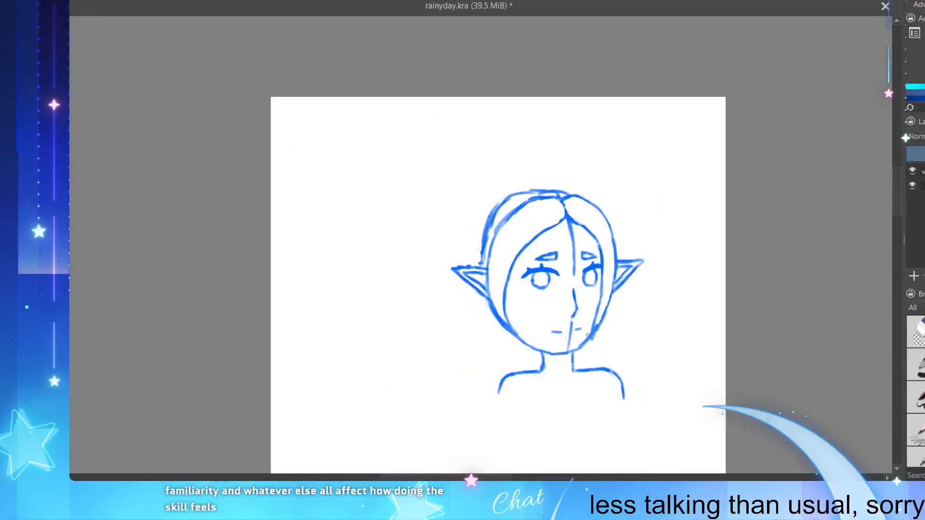
scroll(599, 411, "up", 2)
scroll(647, 407, "down", 1)
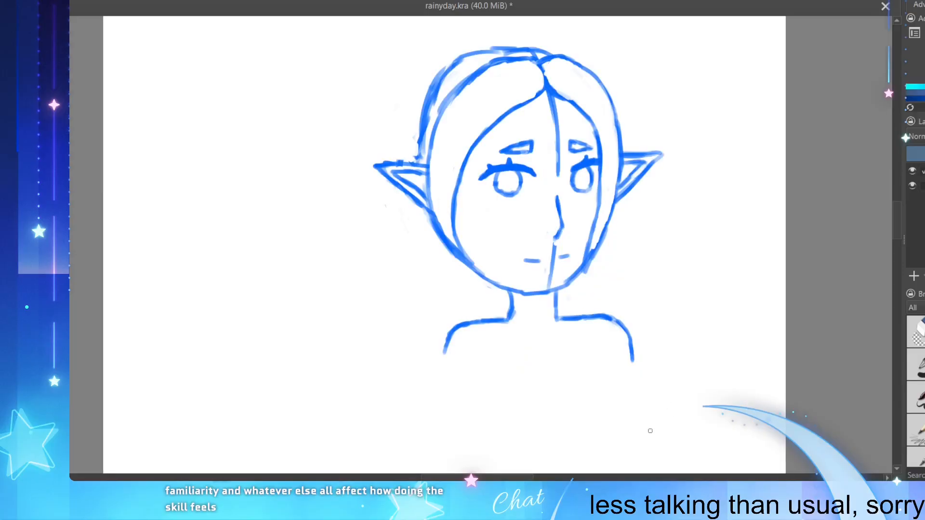
Step: Try to redraw the chin line between the two sides of the neck
scroll(650, 429, "up", 1)
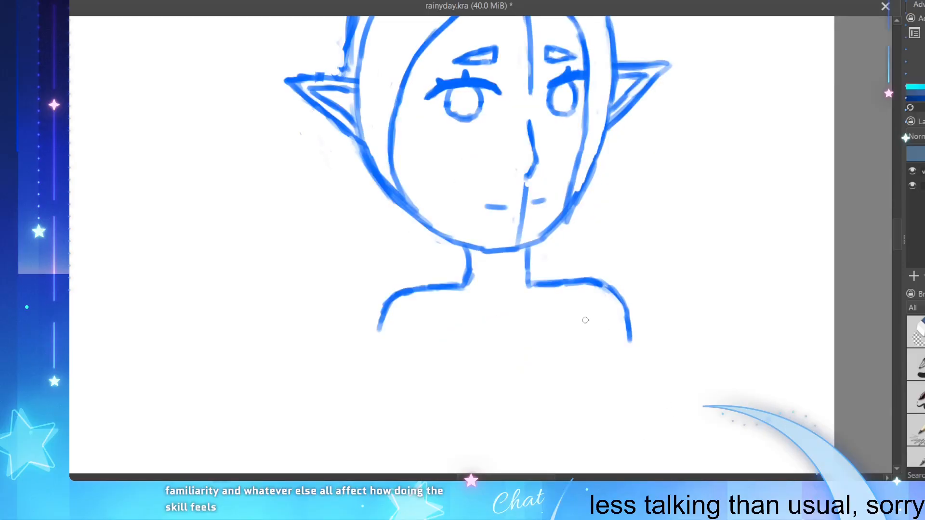
scroll(585, 320, "down", 2)
scroll(529, 276, "up", 1)
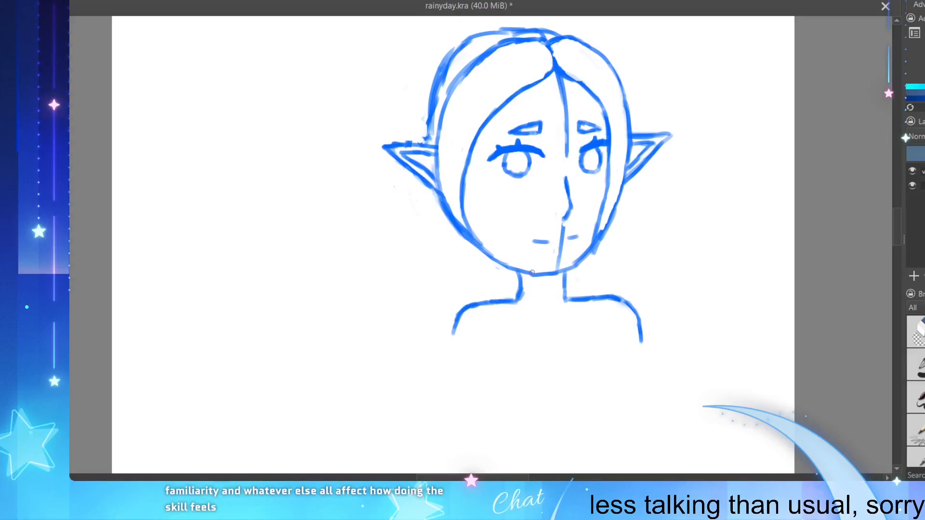
left_click_drag(532, 272, 564, 270)
mouse_move(514, 271)
left_mouse_down()
mouse_move(554, 280)
mouse_move(530, 275)
mouse_move(587, 268)
mouse_move(588, 256)
mouse_move(544, 278)
mouse_move(568, 273)
left_mouse_up()
key("ctrl+z")
key("ctrl+z")
key("ctrl+z")
key("ctrl+z")
key("ctrl+z")
key("ctrl+z")
key("ctrl+z")
key("ctrl+z")
Step: Clean up the overshooting hair strand line along the lower right jaw
left_click_drag(604, 231, 591, 263)
key("e")
mouse_move(599, 222)
left_mouse_down()
mouse_move(584, 252)
mouse_move(608, 235)
mouse_move(585, 253)
left_mouse_up()
key("ctrl+z")
scroll(591, 268, "down", 2)
scroll(593, 183, "up", 2)
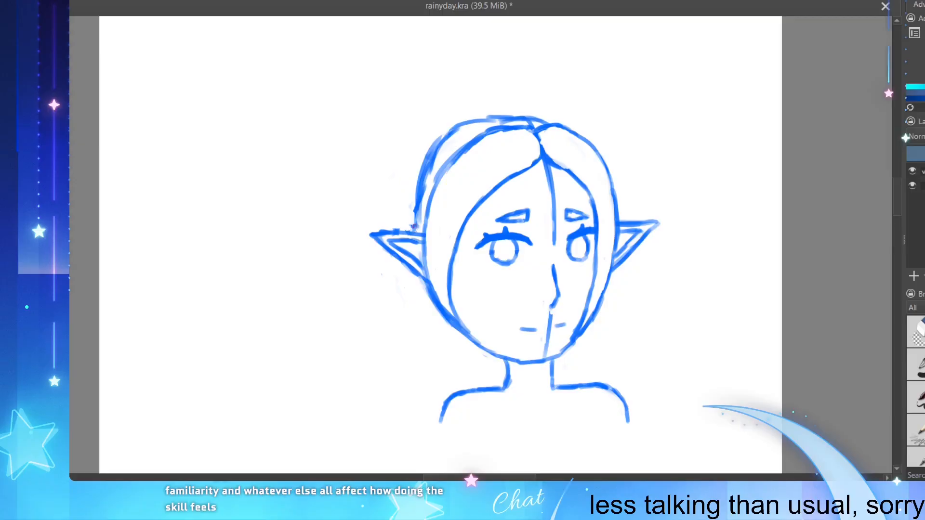
Step: Draw the hair behind the left cheek with a vertical edge below the ear and a bottom edge reaching the jaw
left_click_drag(414, 225, 418, 234)
mouse_move(415, 278)
left_mouse_down()
mouse_move(419, 327)
mouse_move(420, 317)
mouse_move(441, 338)
left_mouse_up()
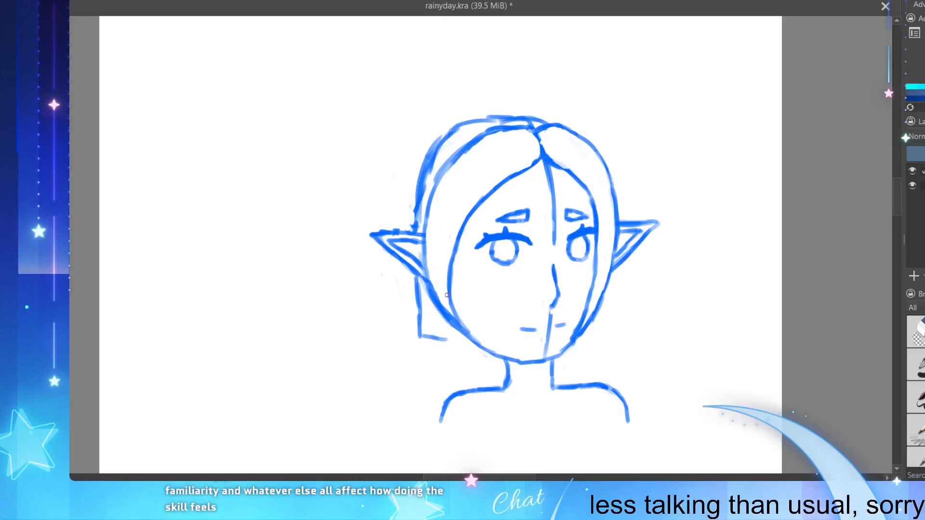
mouse_move(477, 339)
left_mouse_down()
mouse_move(505, 335)
mouse_move(474, 343)
mouse_move(469, 332)
mouse_move(493, 355)
left_mouse_up()
key("ctrl+z")
key("ctrl+z")
left_click_drag(425, 339, 470, 346)
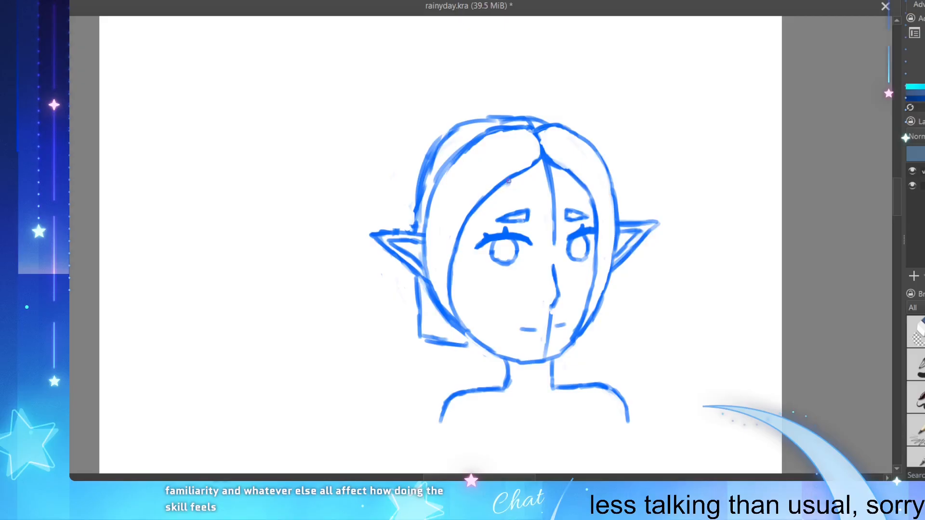
Step: Redraw the left face-framing hairline farther inward, taper it to the jaw, and erase the old line
mouse_move(509, 179)
left_mouse_down()
mouse_move(460, 235)
mouse_move(457, 258)
mouse_move(462, 248)
mouse_move(459, 294)
mouse_move(484, 343)
left_mouse_up()
key("e")
mouse_move(453, 296)
left_mouse_down()
mouse_move(448, 300)
mouse_move(479, 334)
mouse_move(470, 320)
left_mouse_up()
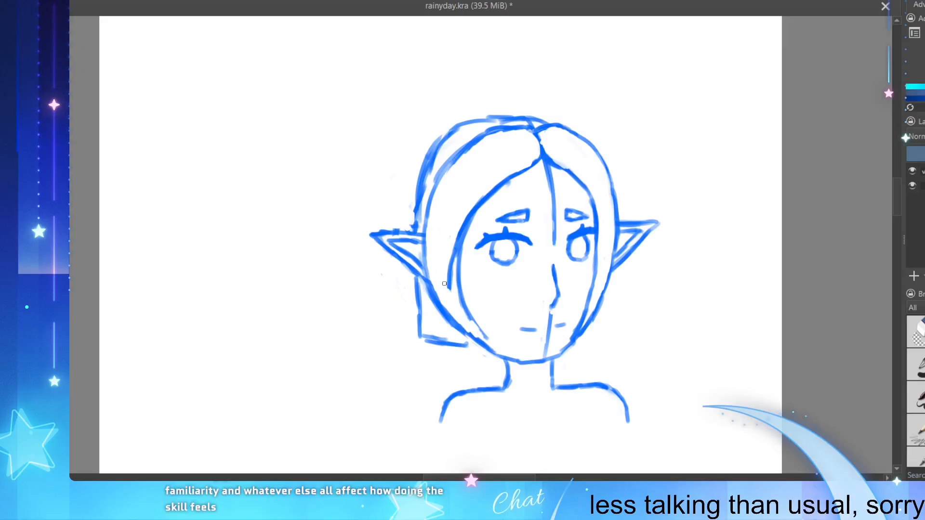
left_click_drag(444, 283, 455, 236)
left_click_drag(467, 334, 495, 350)
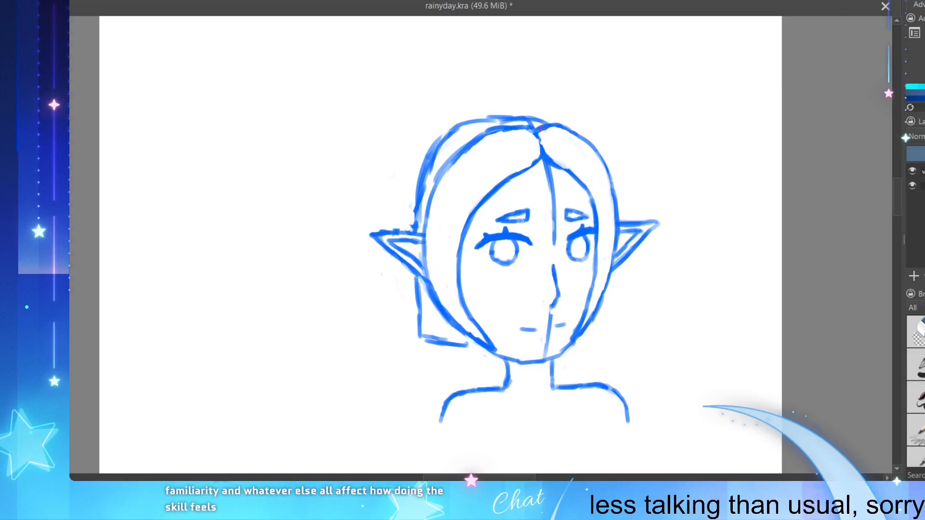
Step: Clean up the head's top outline, extend it over the parting, and thin the outer hair contour above the left ear
left_click_drag(502, 123, 510, 122)
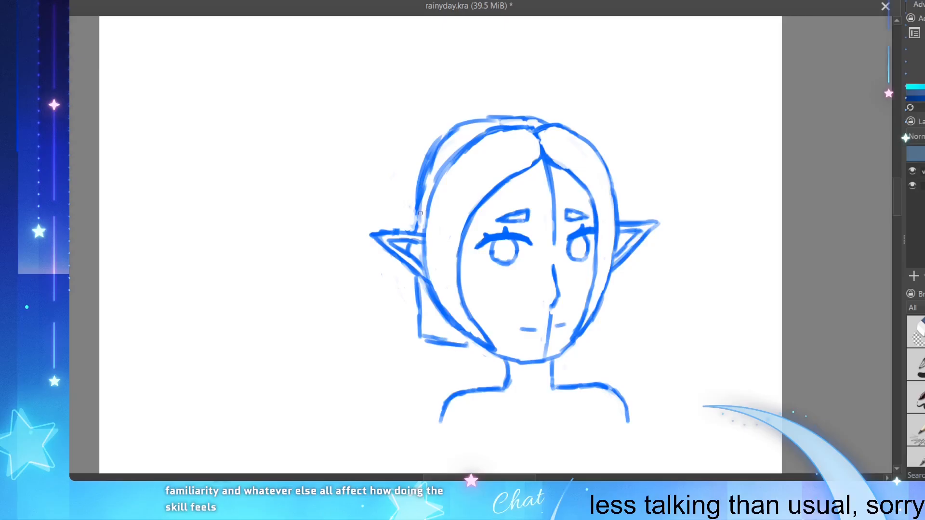
left_click_drag(417, 206, 417, 216)
left_click_drag(539, 119, 576, 130)
key("e")
key("e")
left_click_drag(451, 126, 419, 179)
left_click_drag(430, 144, 415, 193)
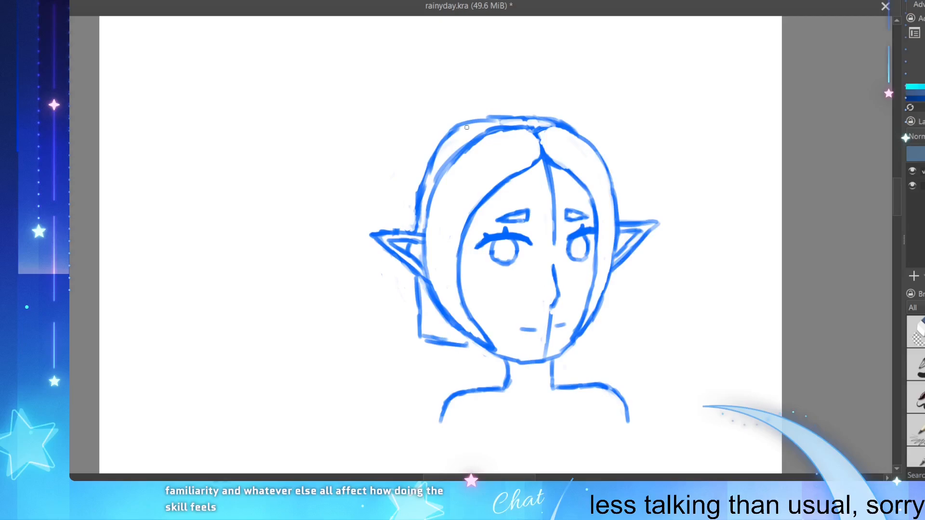
left_click_drag(443, 143, 422, 191)
Step: Lower the left hair's bottom edge and draw the matching right edge, giving each a small pointed notch
mouse_move(423, 337)
left_mouse_down()
mouse_move(452, 346)
mouse_move(422, 341)
mouse_move(428, 358)
mouse_move(473, 356)
mouse_move(453, 357)
mouse_move(462, 350)
mouse_move(431, 332)
mouse_move(431, 342)
mouse_move(424, 336)
mouse_move(468, 351)
left_mouse_up()
key("ctrl+z")
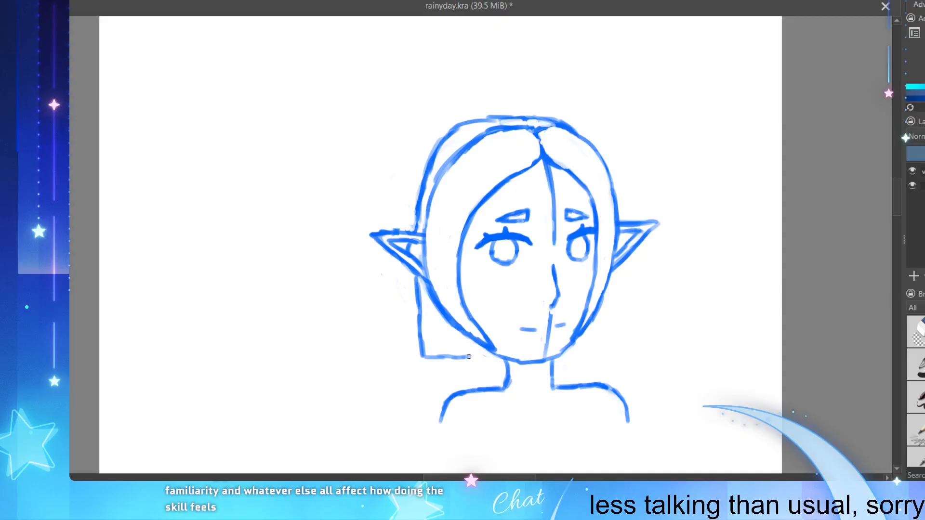
mouse_move(467, 358)
left_mouse_down()
mouse_move(475, 346)
mouse_move(480, 360)
mouse_move(503, 361)
left_mouse_up()
key("ctrl+z")
key("ctrl+z")
mouse_move(554, 360)
left_mouse_down()
mouse_move(588, 353)
mouse_move(596, 334)
mouse_move(608, 348)
left_mouse_up()
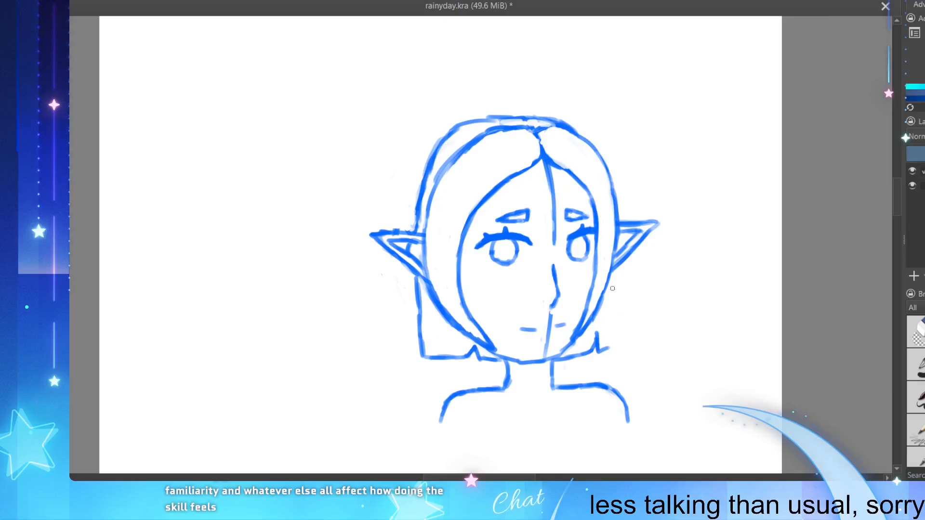
Step: Draw the outer hair edge below the right ear down to the notched bottom edge
left_click_drag(612, 281, 616, 346)
key("ctrl+z")
key("ctrl+z")
key("ctrl+z")
key("ctrl+z")
left_click_drag(608, 282, 612, 340)
key("ctrl+z")
left_click_drag(608, 296, 611, 346)
left_click_drag(613, 332, 615, 344)
key("ctrl+z")
key("ctrl+z")
left_click_drag(610, 309, 611, 344)
Step: Smooth the upper-left head contour into a rounder curve and tidy the upper edge of the left ear
left_click_drag(456, 124, 419, 183)
mouse_move(494, 119)
left_mouse_down()
mouse_move(474, 124)
mouse_move(429, 174)
left_mouse_up()
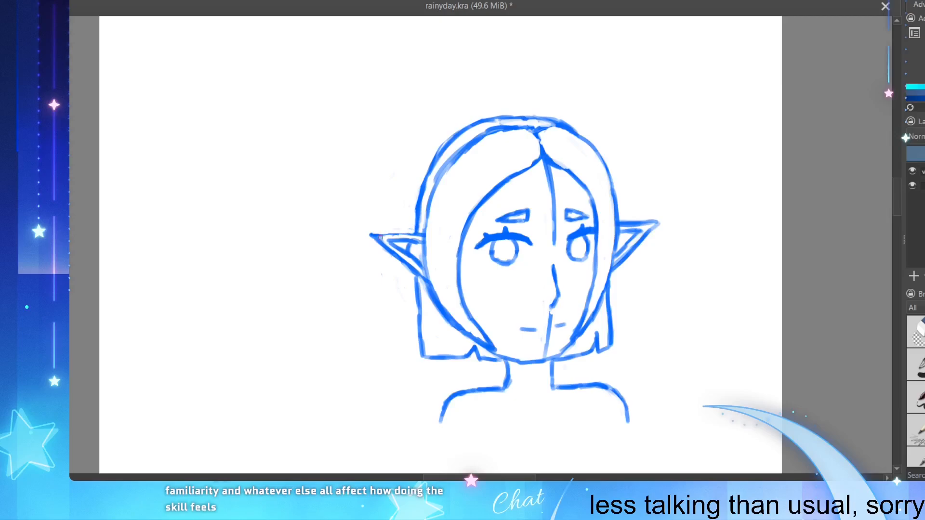
left_click_drag(384, 232, 410, 231)
left_click_drag(412, 230, 385, 229)
Step: Erase the vertical face guideline on the forehead and below the nose, along with the old chin line
mouse_move(542, 169)
left_mouse_down()
mouse_move(558, 179)
mouse_move(547, 168)
mouse_move(556, 201)
mouse_move(546, 165)
mouse_move(551, 238)
left_mouse_up()
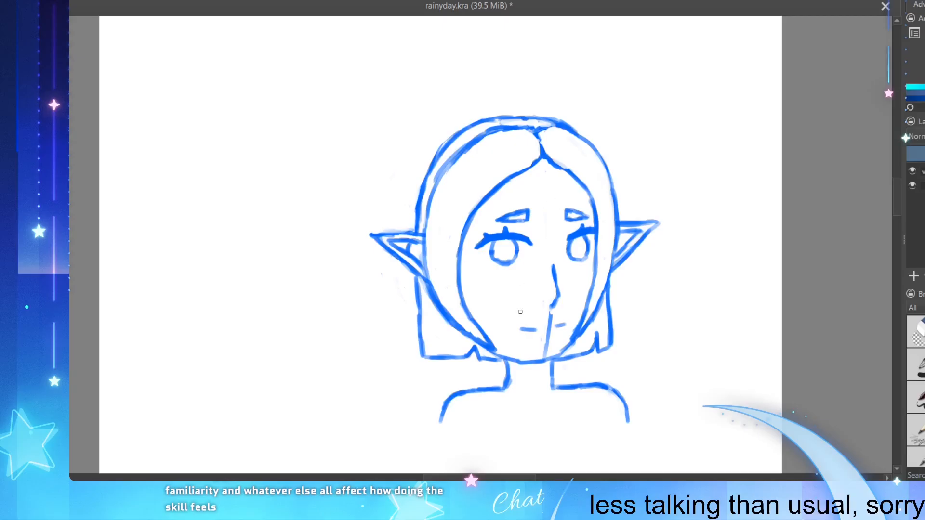
left_click_drag(552, 313, 542, 358)
mouse_move(511, 360)
left_mouse_down()
mouse_move(551, 359)
mouse_move(576, 341)
mouse_move(568, 343)
left_mouse_up()
key("ctrl+z")
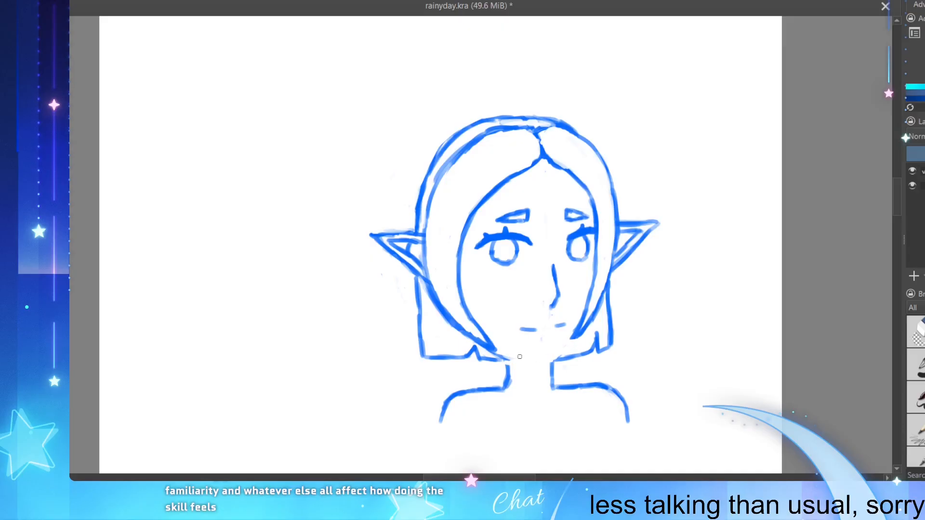
Step: Redraw the chin slightly higher as a narrower curve joining both sides of the jaw
mouse_move(509, 360)
left_mouse_down()
mouse_move(494, 351)
mouse_move(536, 364)
left_mouse_up()
mouse_move(574, 336)
left_mouse_down()
mouse_move(532, 367)
mouse_move(525, 352)
mouse_move(497, 360)
mouse_move(503, 349)
mouse_move(497, 355)
mouse_move(531, 351)
mouse_move(510, 361)
mouse_move(506, 348)
mouse_move(492, 351)
mouse_move(531, 357)
left_mouse_up()
key("ctrl+z")
mouse_move(578, 336)
left_mouse_down()
mouse_move(535, 353)
mouse_move(573, 340)
left_mouse_up()
key("ctrl+z")
key("ctrl+z")
Step: Connect both neck lines to the new chin and slope the left shoulder down from the neck
key("ctrl+z")
key("ctrl+z")
left_click_drag(528, 355, 546, 356)
left_click_drag(543, 357, 577, 339)
left_click_drag(504, 359, 505, 380)
key("ctrl+z")
key("ctrl+z")
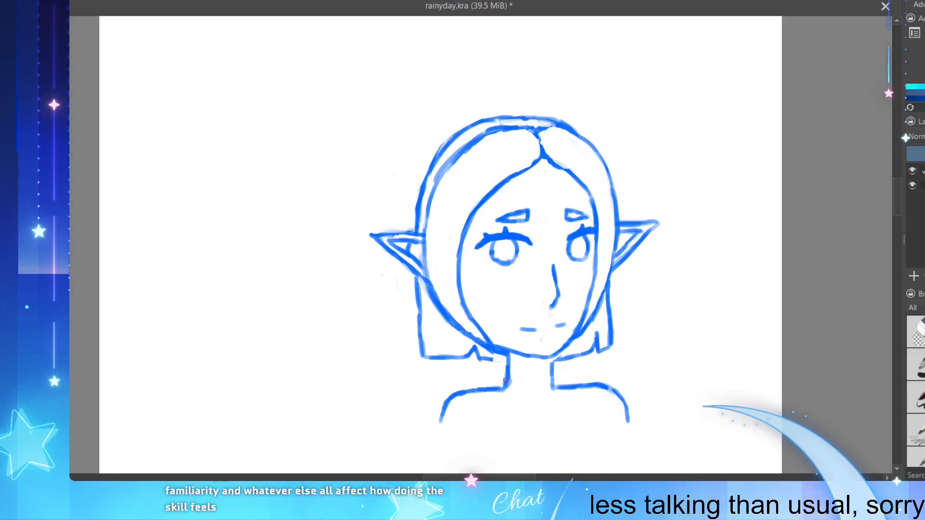
left_click_drag(552, 356, 552, 361)
mouse_move(503, 383)
left_mouse_down()
mouse_move(458, 395)
mouse_move(511, 383)
mouse_move(459, 396)
left_mouse_up()
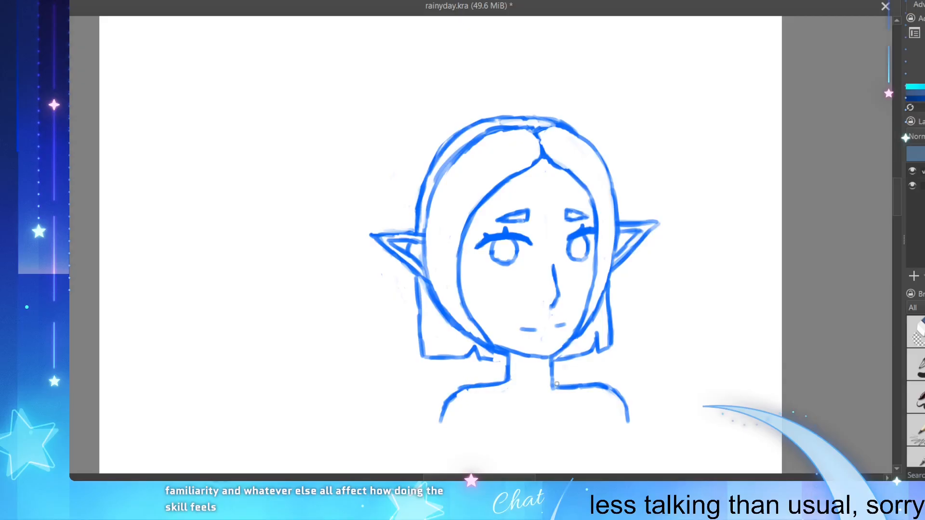
Step: Redraw the right shoulder with a downward slope from the neck and pull its outer end inward
mouse_move(555, 384)
left_mouse_down()
mouse_move(600, 385)
mouse_move(576, 387)
left_mouse_up()
key("e")
mouse_move(552, 388)
left_mouse_down()
mouse_move(581, 388)
mouse_move(545, 392)
mouse_move(591, 390)
mouse_move(553, 380)
left_mouse_up()
mouse_move(628, 405)
left_mouse_down()
mouse_move(629, 432)
mouse_move(625, 403)
mouse_move(628, 423)
mouse_move(610, 387)
mouse_move(624, 411)
left_mouse_up()
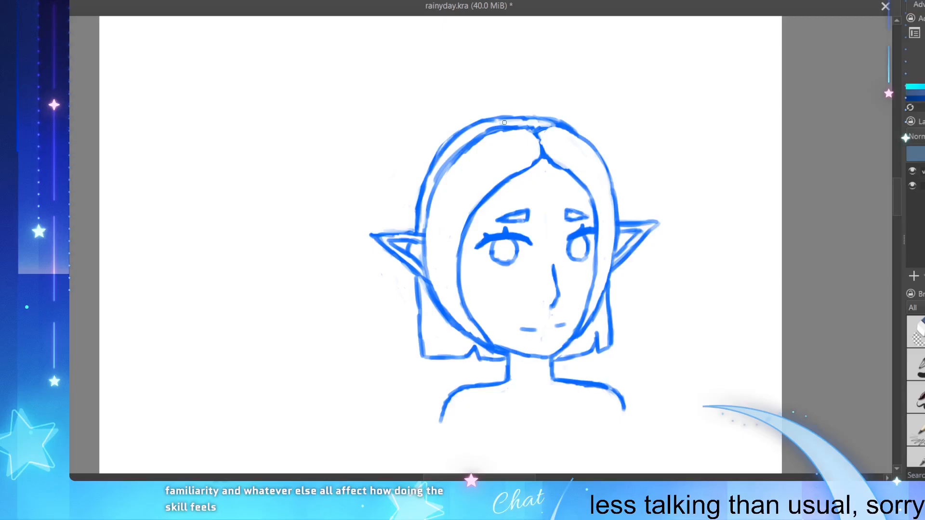
Step: Refine the outer head contour above the left ear and where the crown meets the right side of the hair
left_click_drag(560, 121, 575, 131)
key("e")
left_click_drag(444, 150, 413, 222)
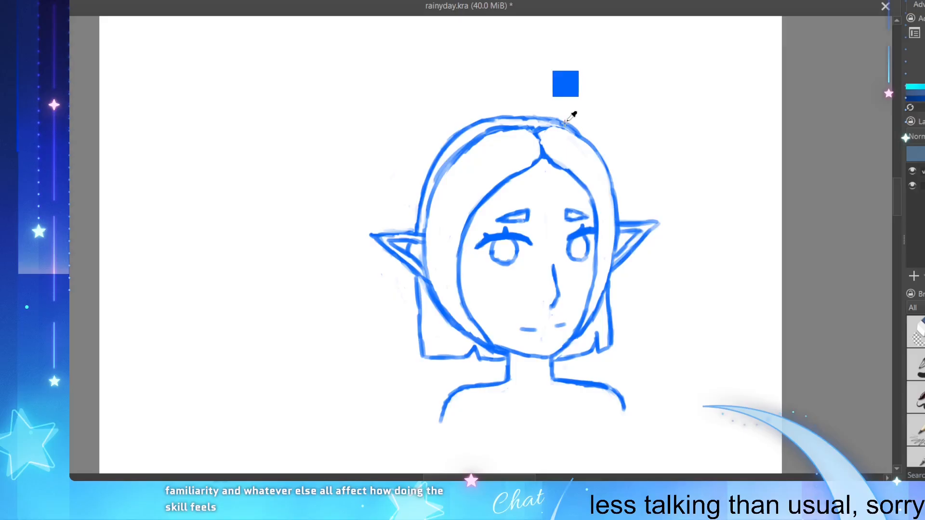
key("ctrl+z")
left_click_drag(560, 121, 581, 132)
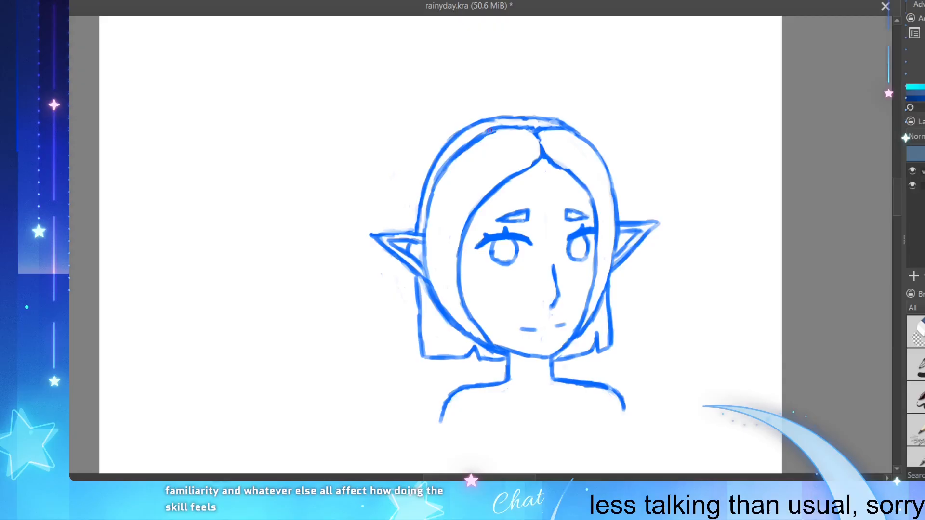
Step: Thin the inner hair arc at the upper left and reshape the right hairline beside the forehead
left_click_drag(490, 130, 467, 144)
mouse_move(564, 174)
left_mouse_down()
mouse_move(586, 187)
mouse_move(592, 205)
mouse_move(592, 192)
left_mouse_up()
mouse_move(573, 172)
left_mouse_down()
mouse_move(590, 193)
mouse_move(563, 167)
mouse_move(592, 197)
mouse_move(585, 186)
left_mouse_up()
left_click(584, 163, "ctrl")
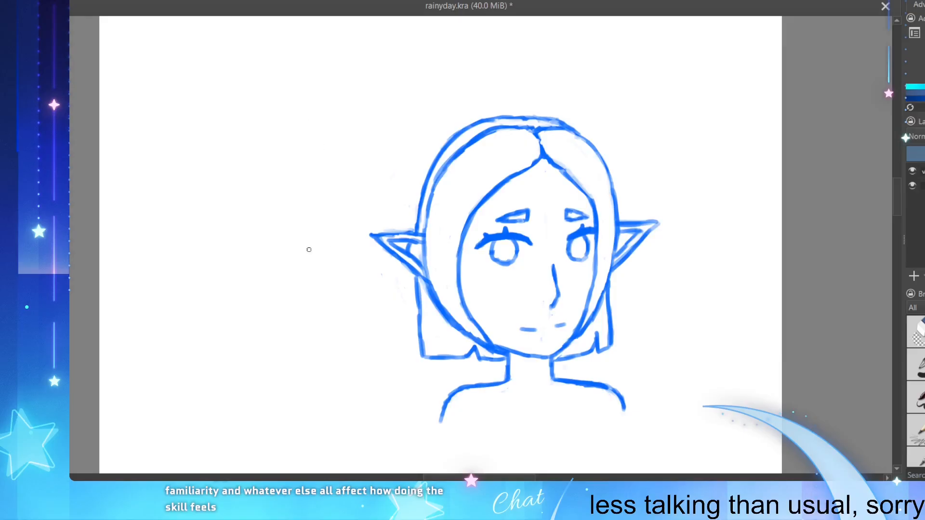
Step: Clean up the crown outline, round off the right hairline below the parting, and save the file
mouse_move(359, 256)
left_mouse_down()
mouse_move(388, 266)
mouse_move(318, 216)
left_mouse_up()
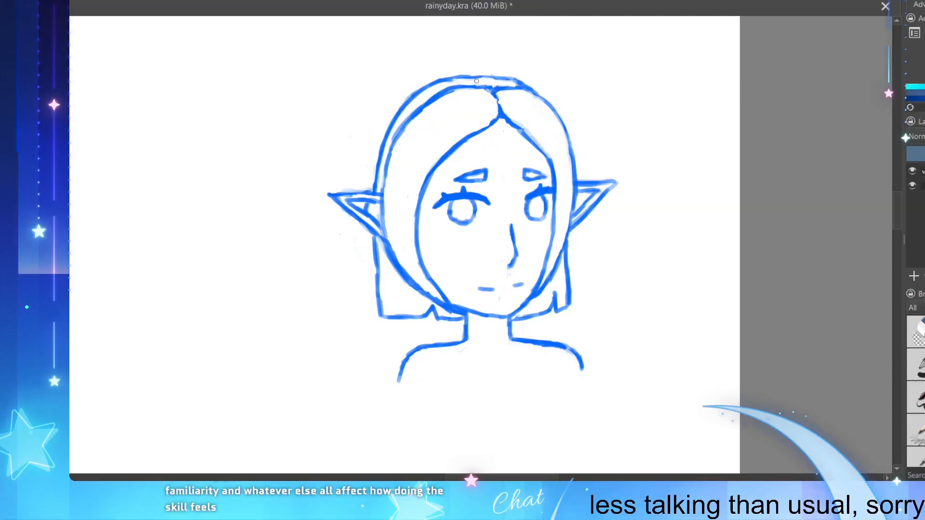
left_click_drag(456, 82, 452, 82)
left_click_drag(451, 75, 419, 88)
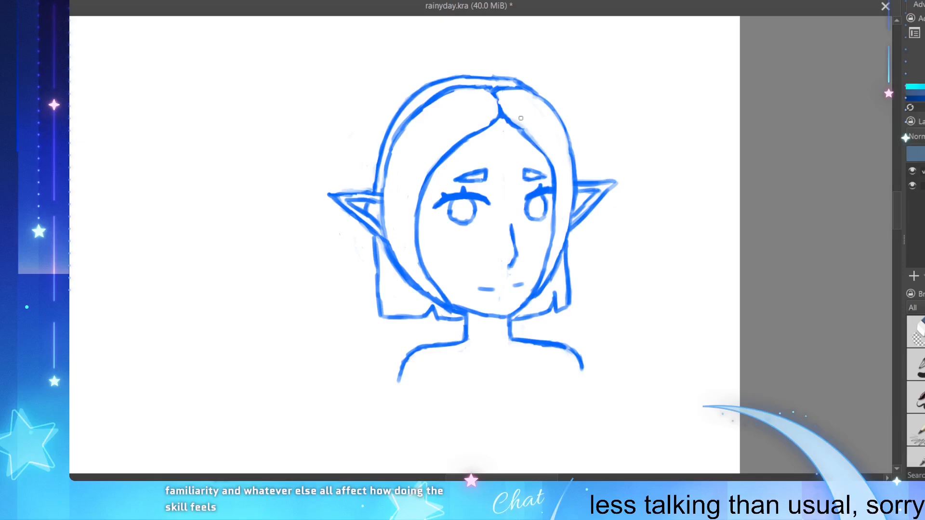
left_click_drag(521, 125, 537, 145)
key("ctrl+z")
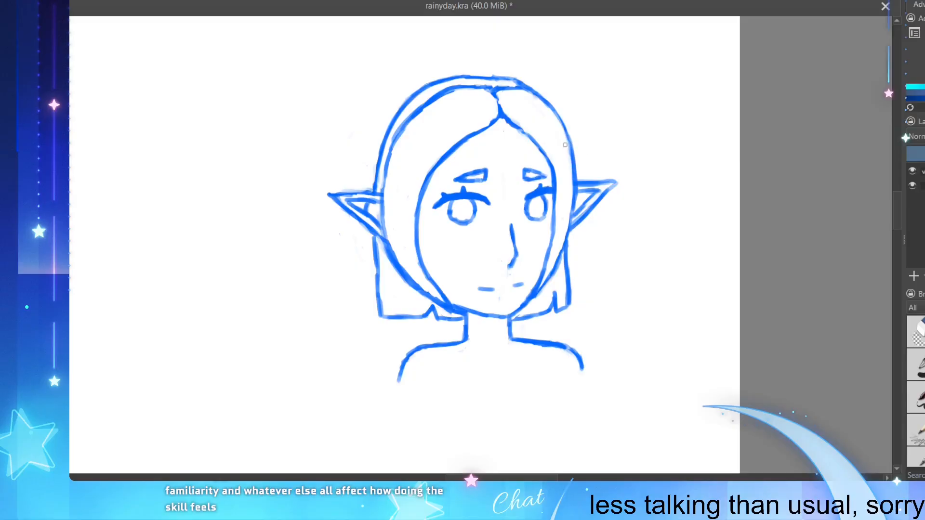
key("ctrl+s")
Step: Add a short inner fold line inside the right ear to match the left one
scroll(433, 422, "down", 2)
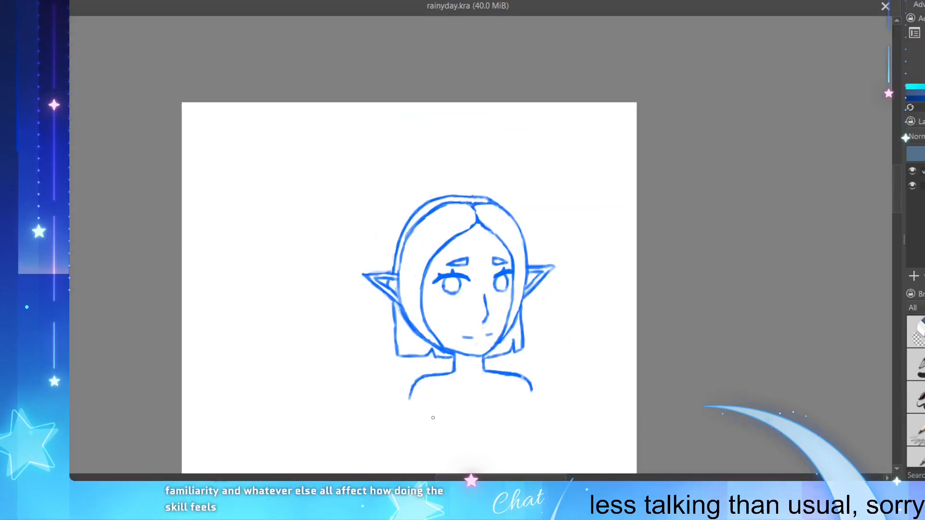
scroll(449, 429, "up", 3)
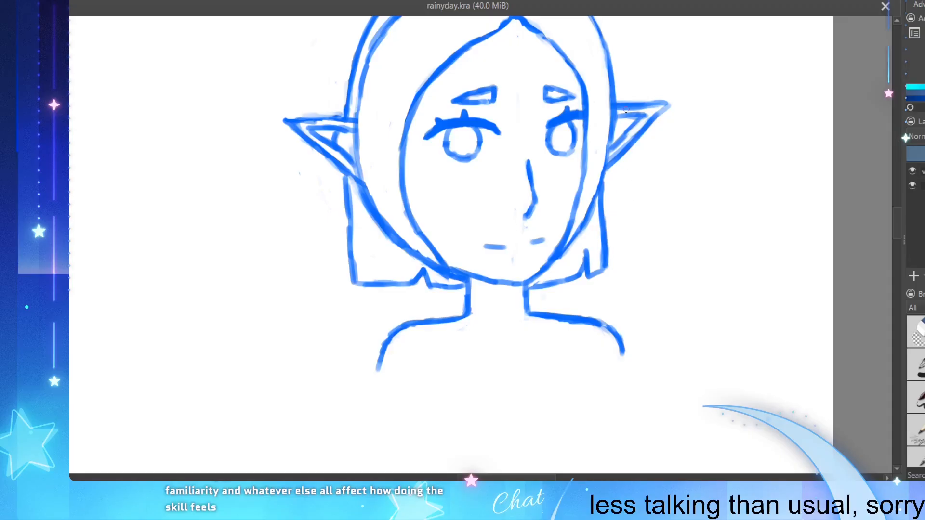
left_click_drag(616, 120, 620, 136)
key("ctrl+z")
key("ctrl+z")
scroll(503, 240, "down", 2)
scroll(506, 147, "up", 3)
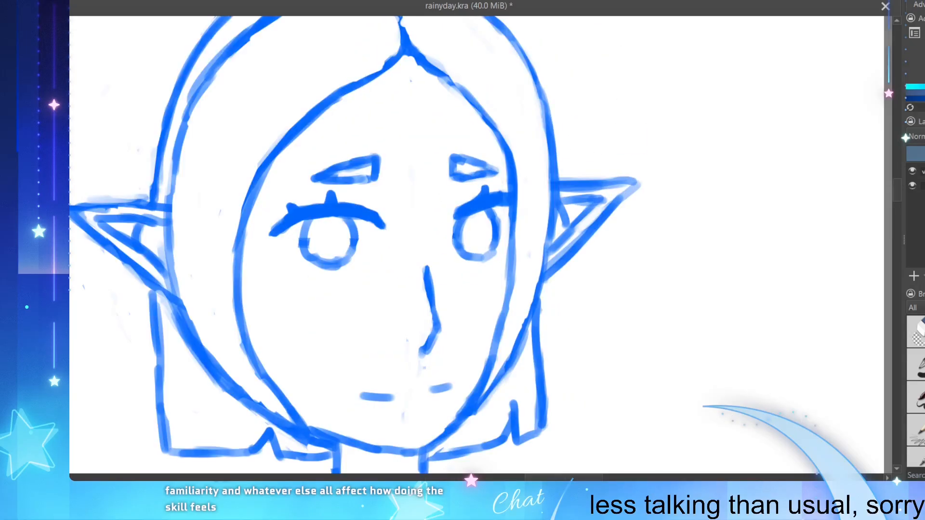
key("ctrl+z")
left_click_drag(560, 205, 571, 222)
scroll(460, 164, "down", 2)
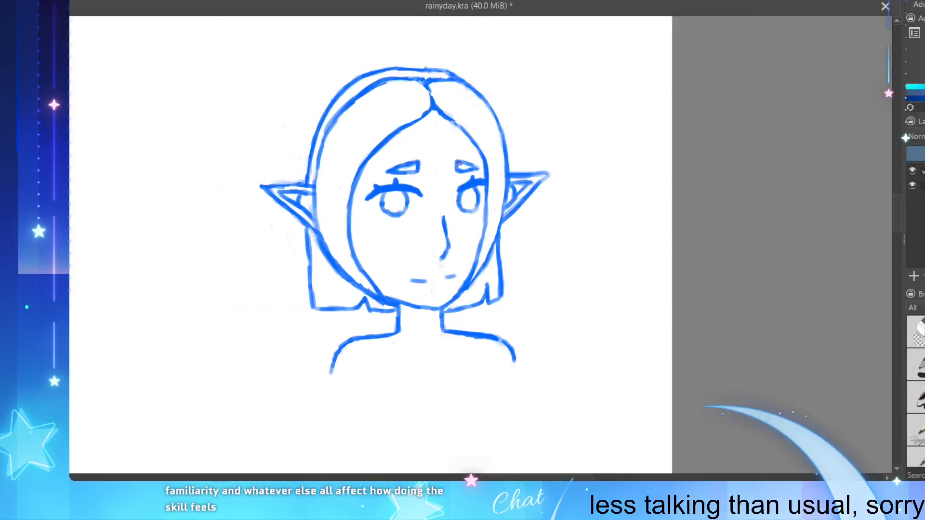
scroll(410, 160, "up", 1)
scroll(456, 242, "down", 1)
scroll(391, 346, "down", 1)
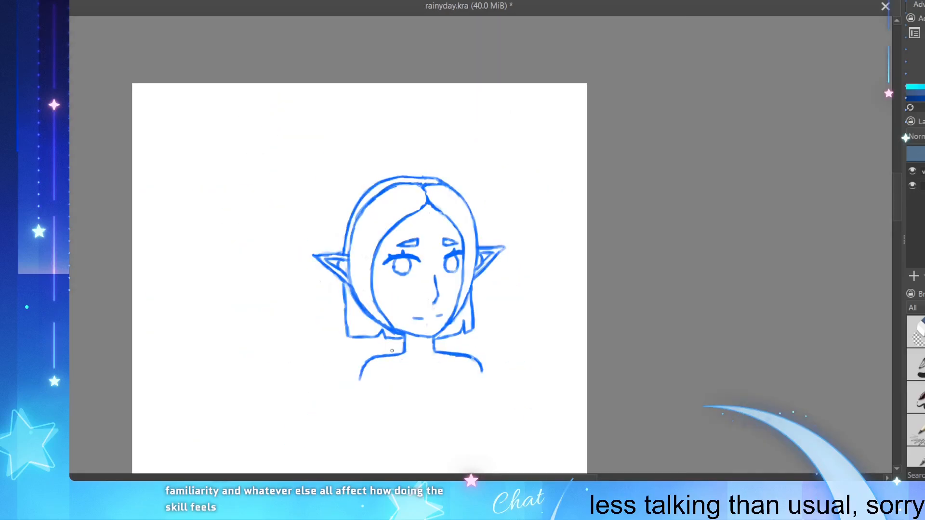
scroll(366, 351, "up", 1)
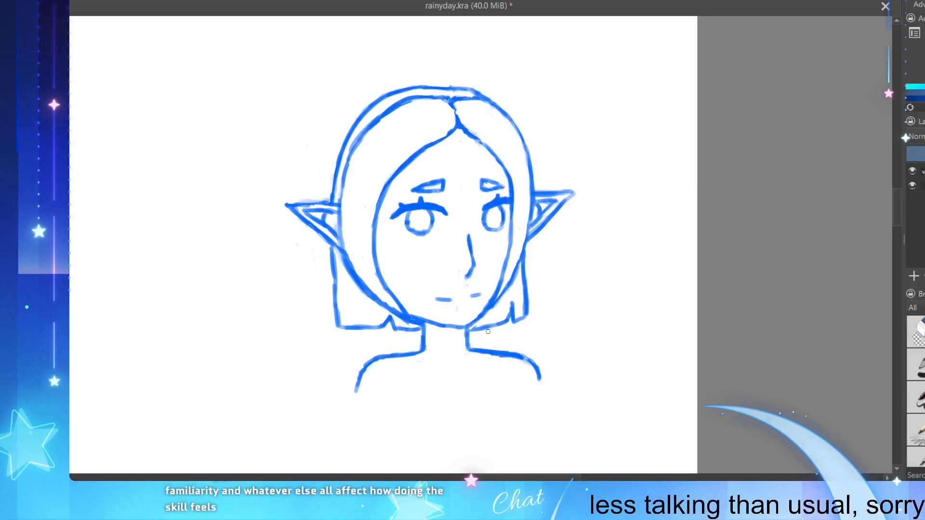
Step: Extend the left upper-arm line farther down from the shoulder
left_click_drag(362, 375, 351, 407)
left_click_drag(357, 391, 352, 412)
key("ctrl+z")
key("ctrl+z")
left_click_drag(360, 378, 354, 416)
scroll(375, 375, "down", 2)
scroll(404, 458, "up", 2)
scroll(407, 457, "down", 1)
scroll(403, 449, "up", 1)
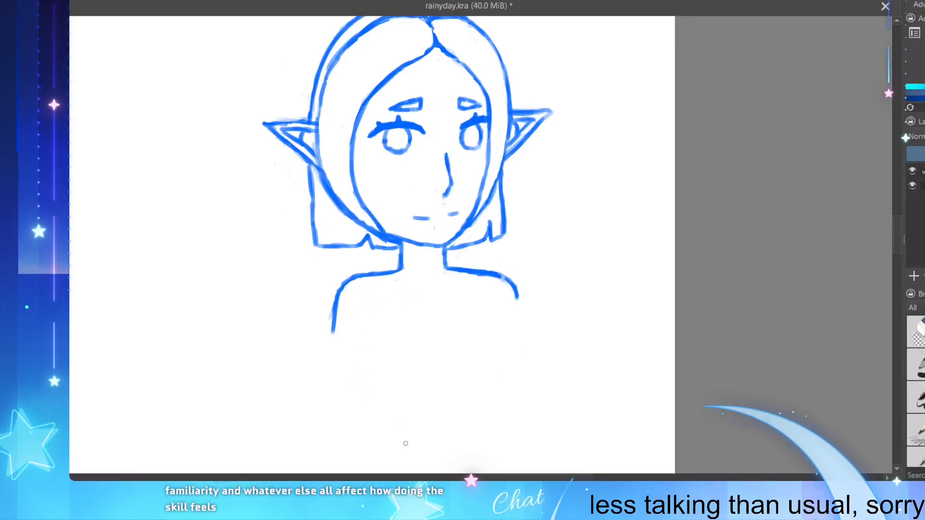
Step: Draw a curved line across the neck under the chin and sketch a short curved strap inside each shoulder
left_click_drag(404, 249, 439, 252)
left_click_drag(361, 277, 367, 292)
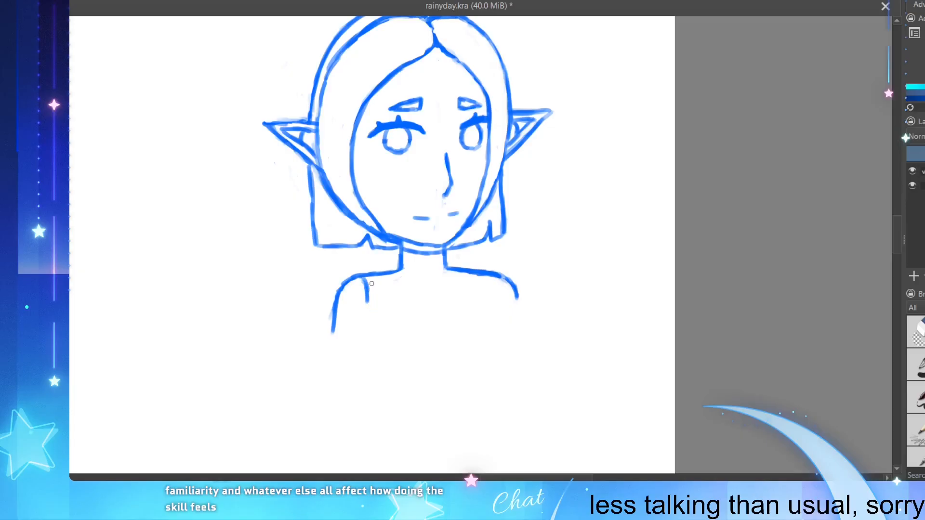
left_click(366, 277, "ctrl")
left_click_drag(367, 278, 374, 317)
mouse_move(491, 277)
left_mouse_down()
mouse_move(492, 303)
mouse_move(486, 273)
mouse_move(489, 299)
mouse_move(485, 276)
mouse_move(491, 294)
mouse_move(482, 277)
mouse_move(520, 304)
mouse_move(508, 275)
mouse_move(510, 304)
left_mouse_up()
key("ctrl+z")
key("ctrl+z")
key("ctrl+z")
key("ctrl+z")
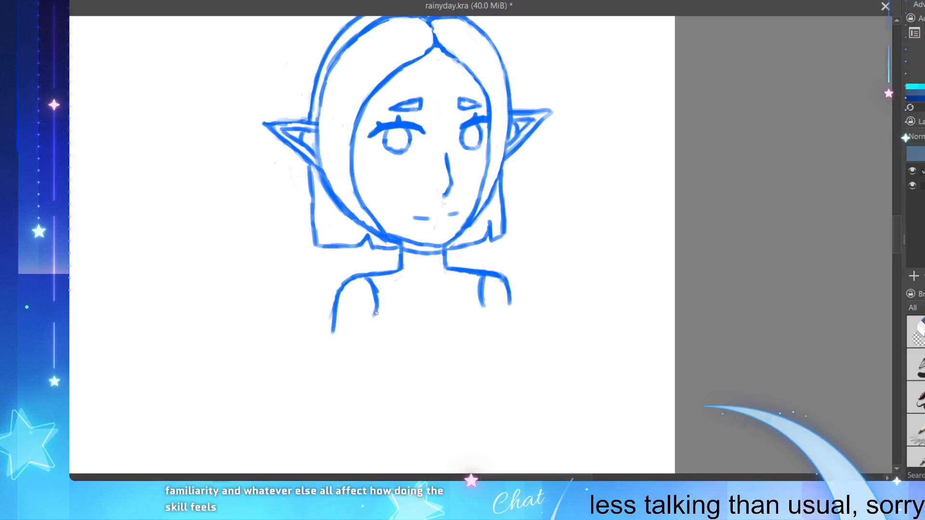
key("ctrl+z")
Step: Lengthen both shoulder straps downward across the upper chest
key("ctrl+z")
left_click_drag(376, 292, 371, 338)
left_click_drag(483, 295, 482, 326)
left_click_drag(379, 306, 377, 356)
key("ctrl+z")
left_click_drag(376, 319, 375, 338)
Step: Draw an off-shoulder band across the chest with its upper edge, left side and most of the lower edge
mouse_move(335, 313)
left_mouse_down()
mouse_move(482, 310)
mouse_move(432, 318)
mouse_move(476, 314)
mouse_move(451, 320)
mouse_move(512, 303)
left_mouse_up()
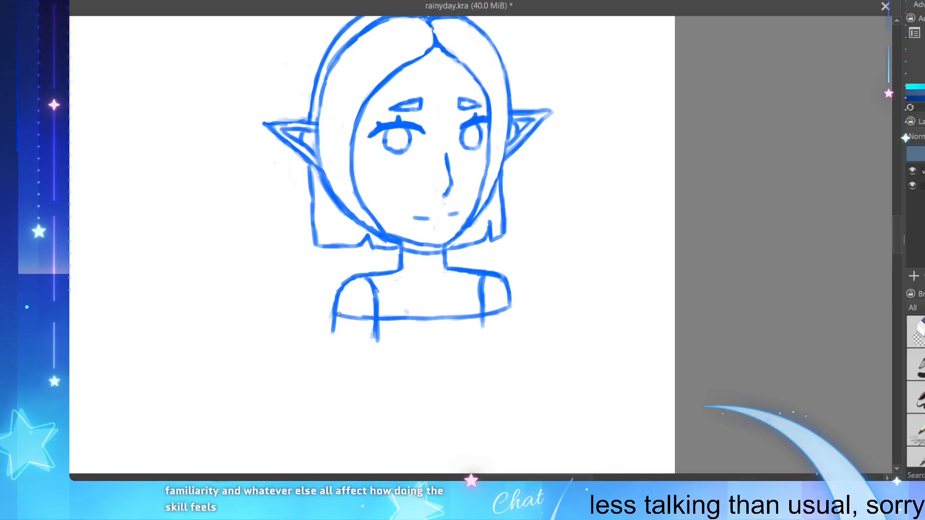
mouse_move(328, 316)
left_mouse_down()
mouse_move(327, 337)
mouse_move(338, 322)
mouse_move(332, 347)
mouse_move(326, 334)
mouse_move(324, 346)
mouse_move(328, 331)
mouse_move(326, 350)
mouse_move(345, 352)
left_mouse_up()
key("e")
mouse_move(338, 349)
left_mouse_down()
mouse_move(397, 356)
mouse_move(471, 346)
left_mouse_up()
key("ctrl+z")
key("ctrl+z")
key("ctrl+z")
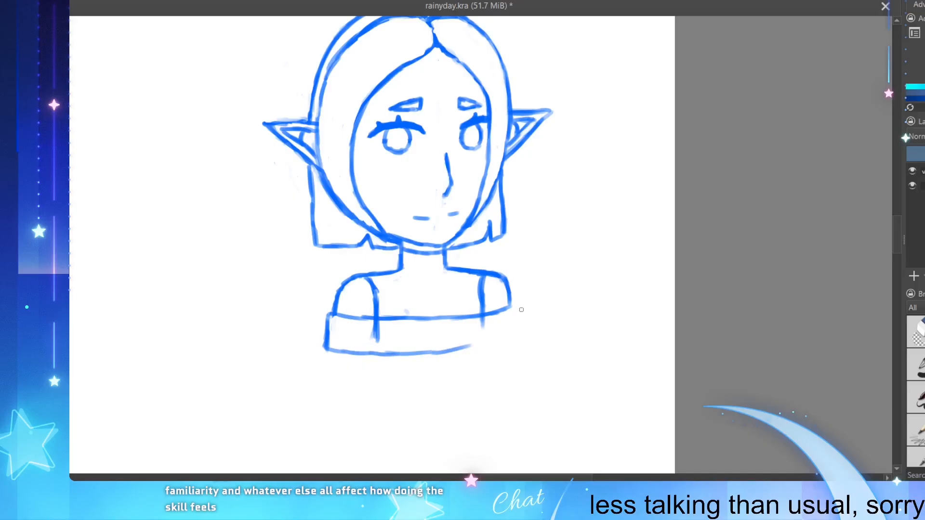
Step: Close the off-shoulder band with its right side and extend the lower edge to meet it
key("ctrl+z")
left_click_drag(511, 307, 509, 339)
key("ctrl+z")
key("ctrl+z")
left_click_drag(437, 351, 514, 336)
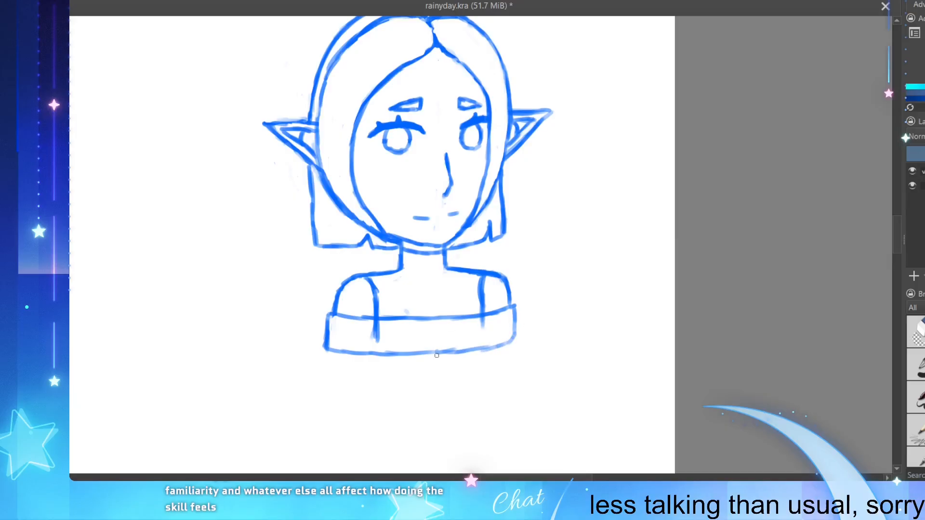
Step: Strengthen the lower edge of the off-shoulder band with additional blue strokes
left_click_drag(419, 352, 502, 346)
mouse_move(395, 353)
left_mouse_down()
mouse_move(493, 348)
mouse_move(519, 337)
mouse_move(460, 359)
mouse_move(426, 353)
mouse_move(436, 353)
left_mouse_up()
left_click_drag(338, 352, 347, 351)
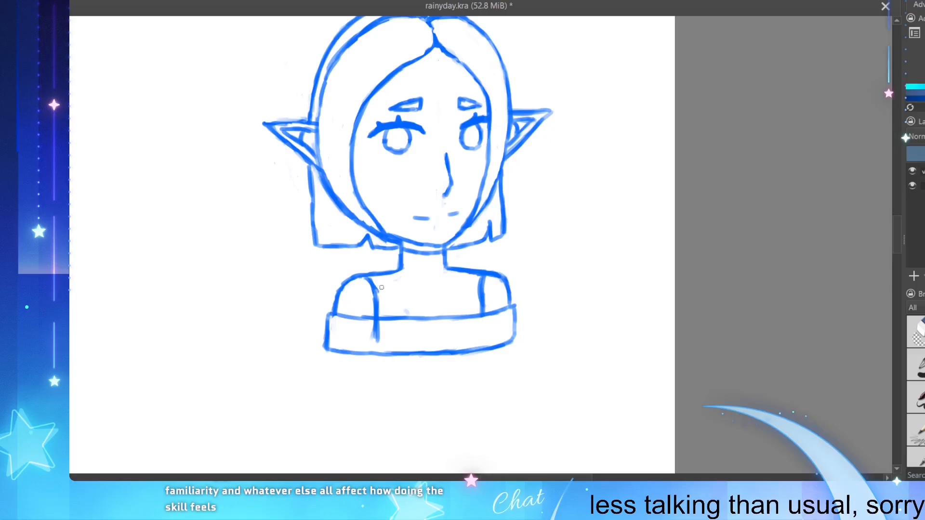
Step: Erase the strap ends that run into the off-shoulder band and clean up the band's upper left corner
mouse_move(369, 323)
left_mouse_down()
mouse_move(388, 325)
mouse_move(368, 330)
mouse_move(387, 340)
left_mouse_up()
mouse_move(483, 276)
left_mouse_down()
mouse_move(480, 310)
mouse_move(491, 295)
mouse_move(484, 288)
mouse_move(480, 315)
left_mouse_up()
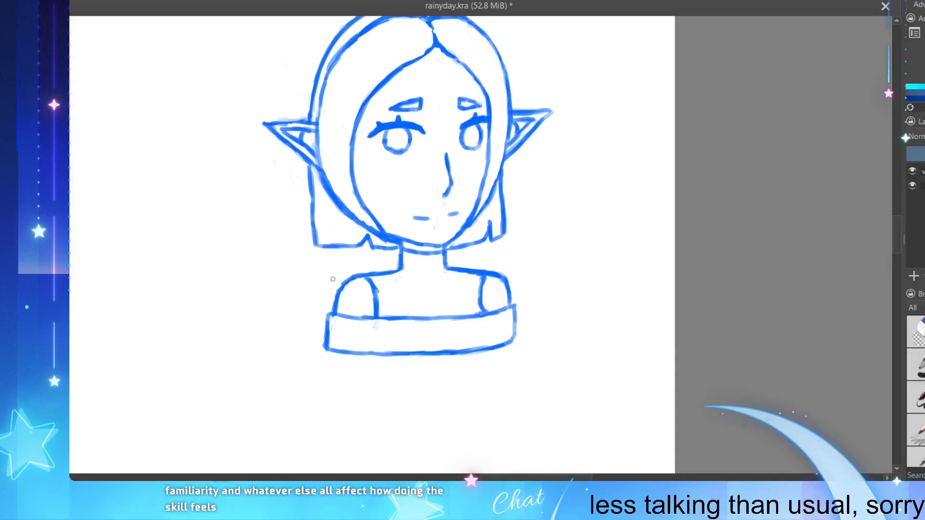
mouse_move(340, 318)
left_mouse_down()
mouse_move(330, 314)
mouse_move(326, 342)
mouse_move(340, 317)
mouse_move(331, 308)
left_mouse_up()
scroll(413, 345, "up", 1)
scroll(441, 202, "down", 3)
scroll(430, 138, "up", 2)
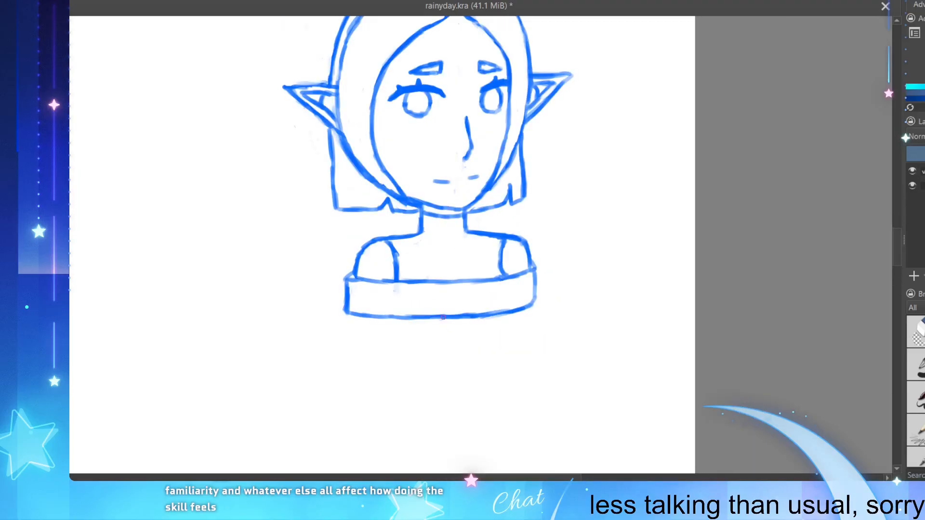
scroll(442, 317, "up", 1)
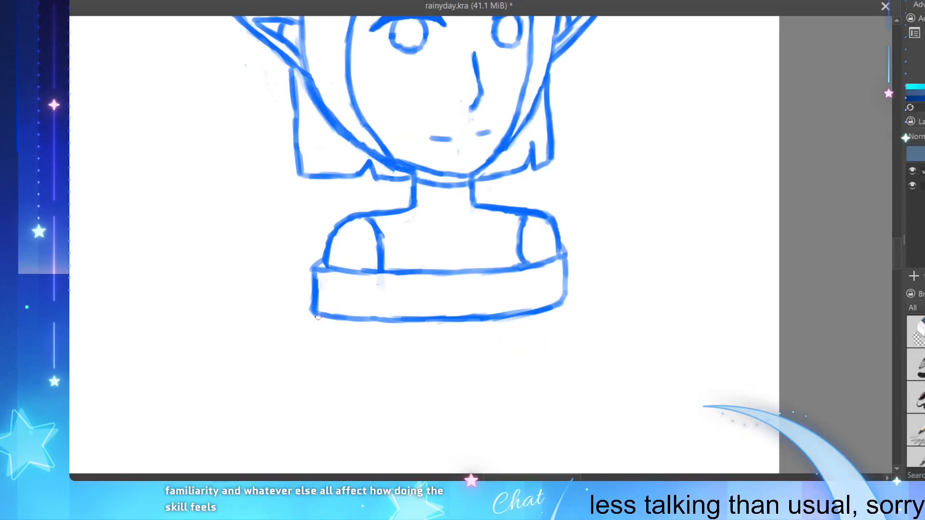
left_click_drag(314, 317, 315, 375)
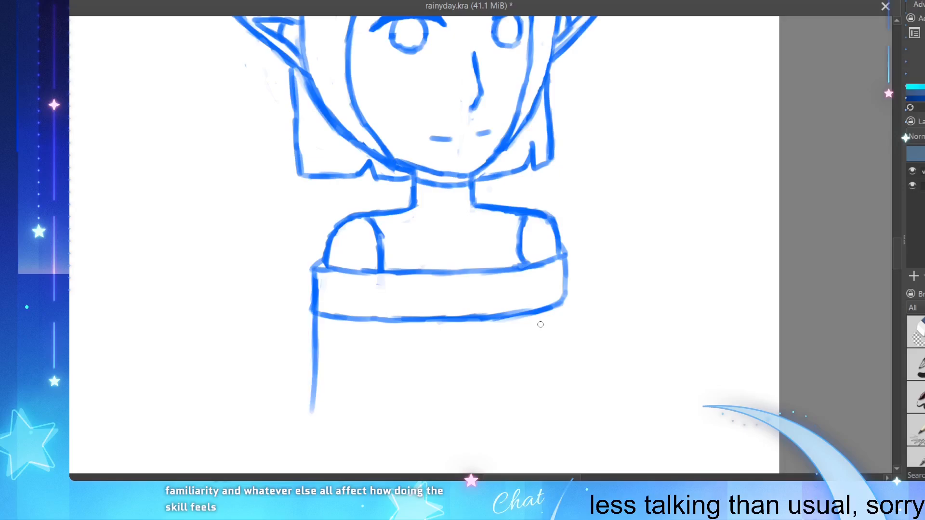
left_click(401, 315, "ctrl")
key("ctrl+z")
key("ctrl+z")
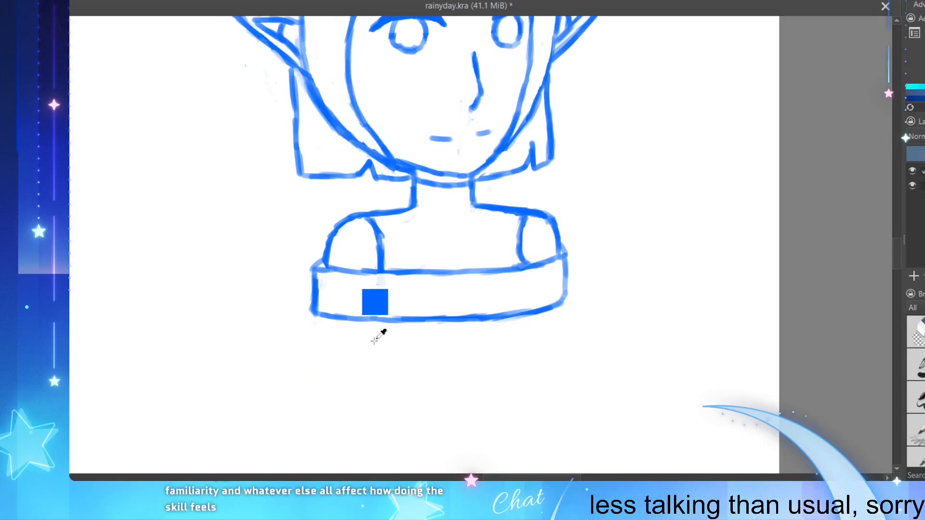
Step: Draw two near-vertical lines below the off-shoulder band for the left and right sides of the torso
mouse_move(380, 380)
left_mouse_down()
mouse_move(374, 343)
mouse_move(381, 401)
left_mouse_up()
left_click_drag(377, 350, 384, 427)
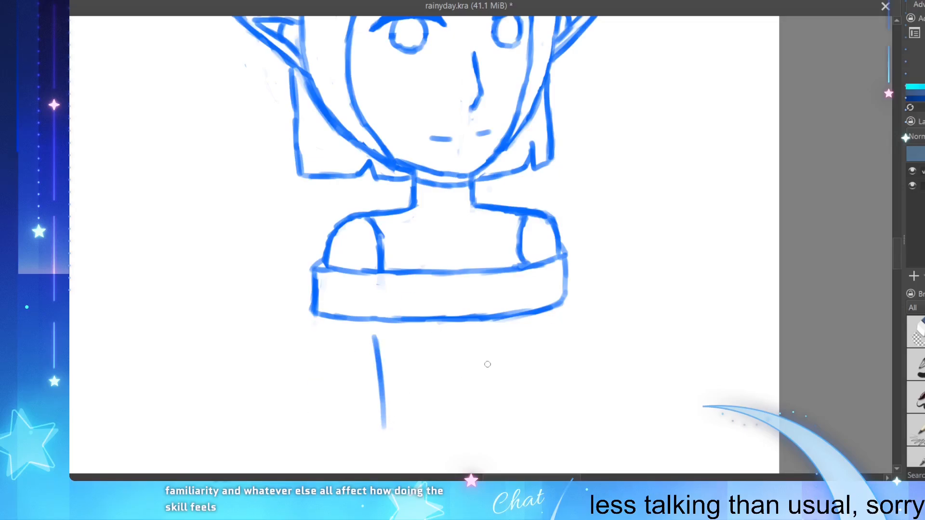
left_click_drag(534, 333, 529, 387)
key("ctrl+z")
key("ctrl+z")
left_click_drag(532, 325, 530, 412)
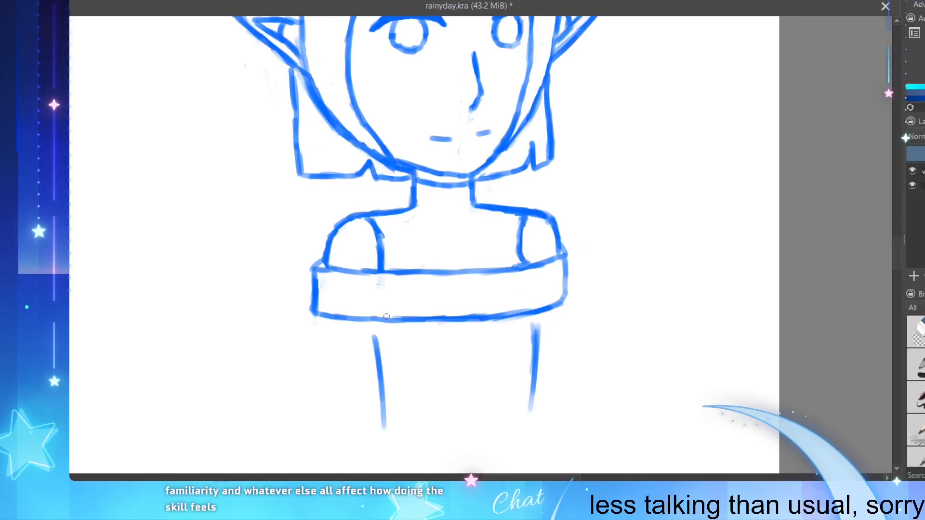
Step: Thicken and straighten the left torso line, erasing the stray edge along its inner side
left_click_drag(370, 331, 380, 402)
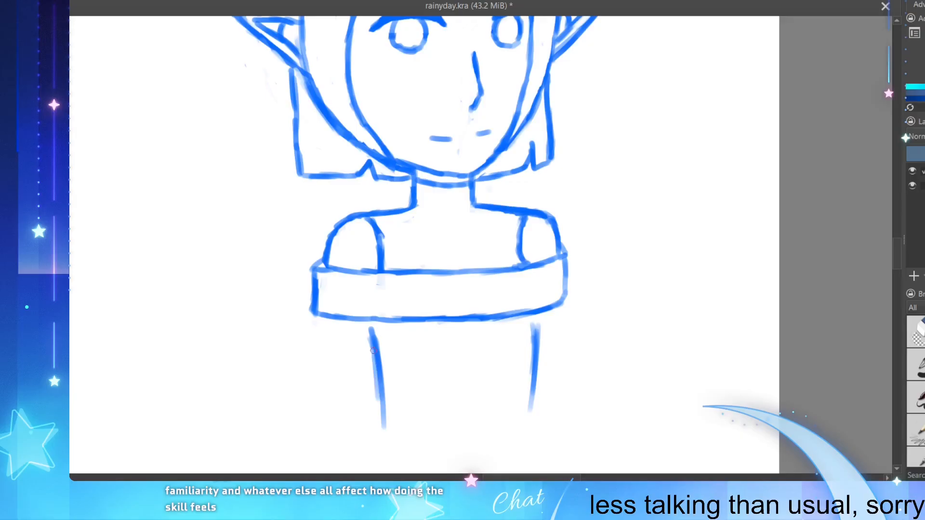
mouse_move(370, 341)
left_mouse_down()
mouse_move(383, 429)
mouse_move(379, 336)
mouse_move(383, 389)
left_mouse_up()
key("e")
left_click_drag(378, 337, 385, 400)
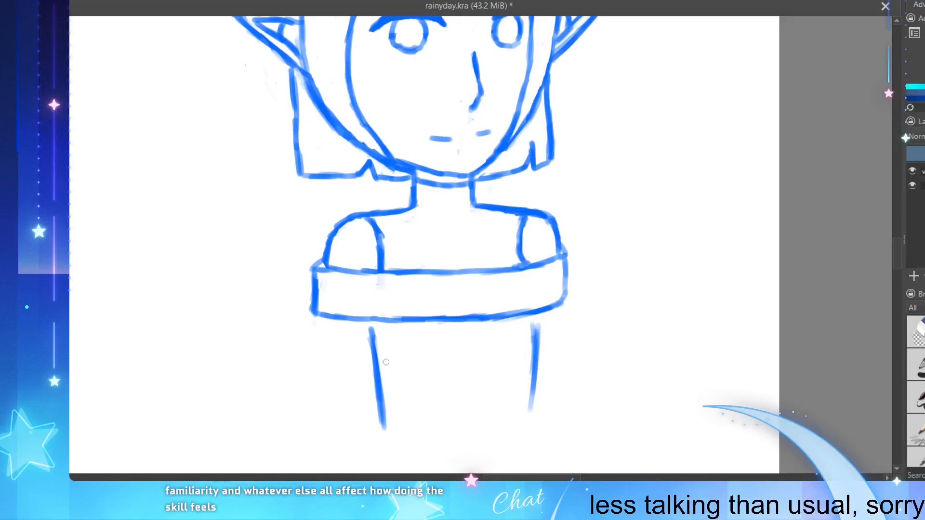
Step: Darken, lengthen and trim the right torso line into one even stroke, and save the illustration
left_click_drag(535, 339, 531, 410)
left_click_drag(533, 376, 532, 429)
key("e")
left_click_drag(530, 333, 530, 399)
left_click(539, 361, "ctrl")
left_click(538, 333, "ctrl")
mouse_move(530, 328)
left_mouse_down()
mouse_move(531, 419)
mouse_move(531, 355)
mouse_move(530, 390)
left_mouse_up()
key("e")
left_click_drag(533, 328, 527, 409)
left_click_drag(529, 364, 526, 405)
key("ctrl+s")
Step: Erase the right torso line and redraw it slightly farther inward, slanting toward the waist
key("minus")
key("minus")
key("minus")
key("minus")
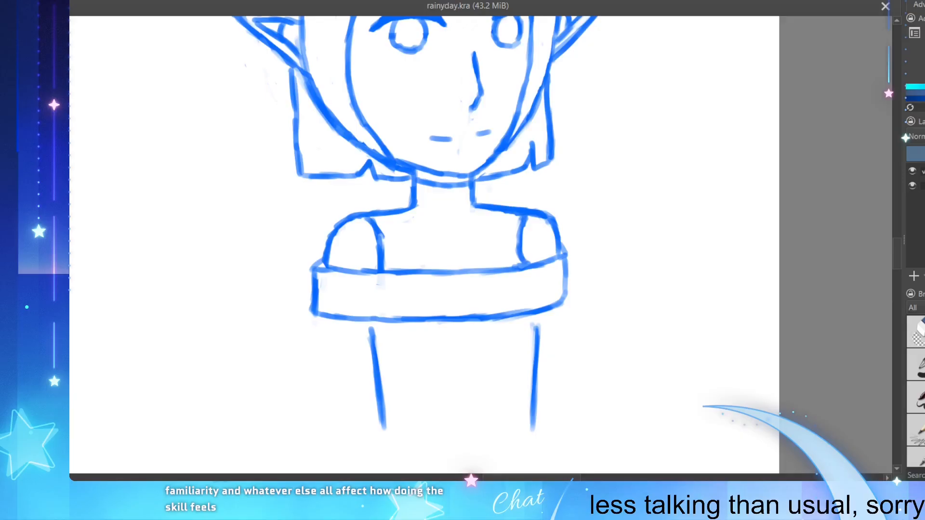
scroll(336, 422, "up", 2)
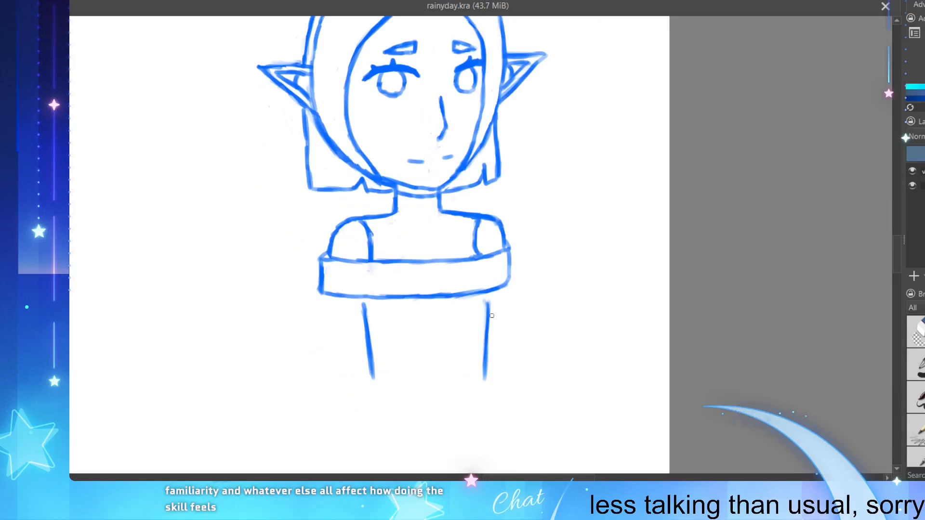
mouse_move(488, 309)
left_mouse_down()
mouse_move(486, 343)
mouse_move(490, 298)
mouse_move(484, 378)
mouse_move(486, 359)
left_mouse_up()
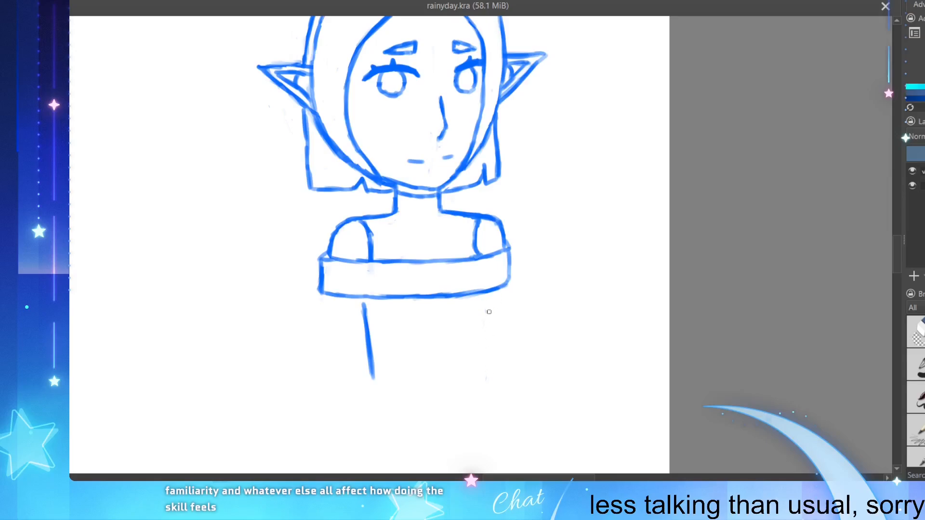
mouse_move(478, 305)
left_mouse_down()
mouse_move(475, 365)
mouse_move(474, 318)
left_mouse_up()
mouse_move(476, 355)
left_mouse_down()
mouse_move(474, 376)
mouse_move(475, 367)
left_mouse_up()
left_click_drag(506, 287, 508, 343)
left_click_drag(508, 305, 509, 356)
key("ctrl+z")
key("ctrl+z")
key("ctrl+z")
key("ctrl+z")
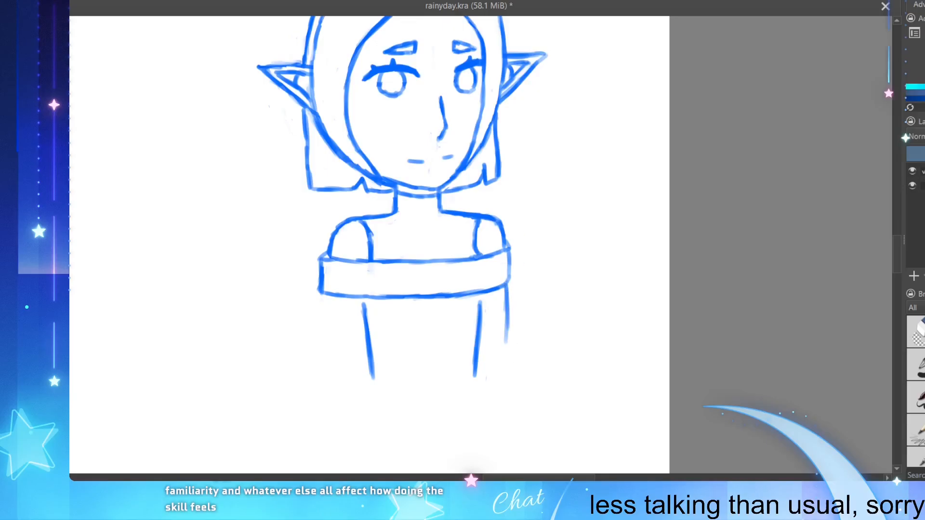
Step: Draw the outer arm line straight down from the band's lower right corner, thicken it and clean its inner edge
left_click_drag(510, 282, 509, 359)
left_click_drag(509, 307, 509, 368)
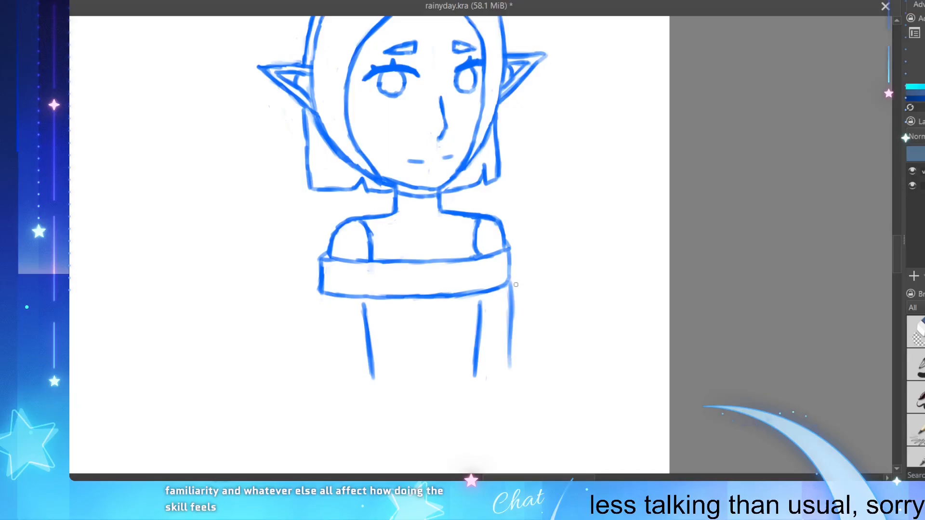
left_click_drag(516, 288, 512, 364)
left_click_drag(511, 330, 512, 368)
left_click_drag(511, 335, 510, 371)
left_click_drag(507, 308, 507, 363)
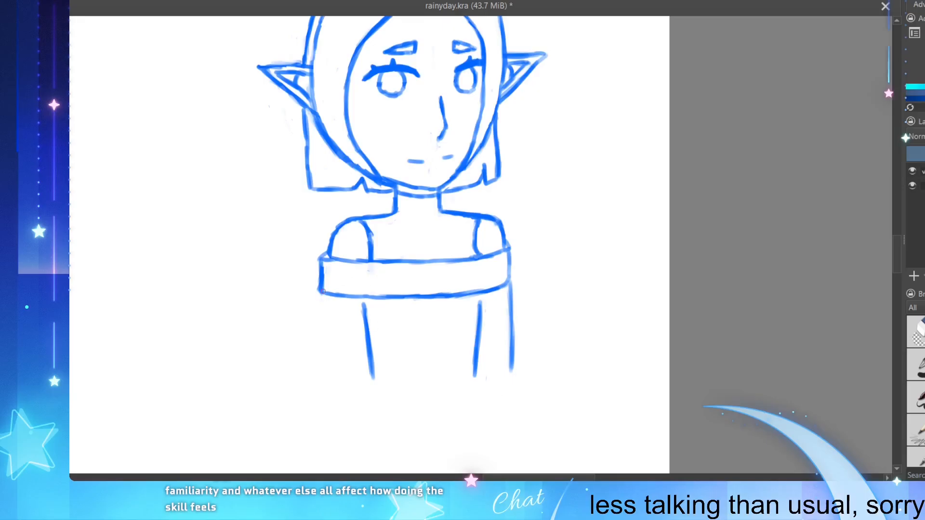
Step: Draw the matching outer arm line down from the band's lower left corner
left_click_drag(318, 292, 322, 370)
key("ctrl+z")
scroll(472, 269, "down", 1)
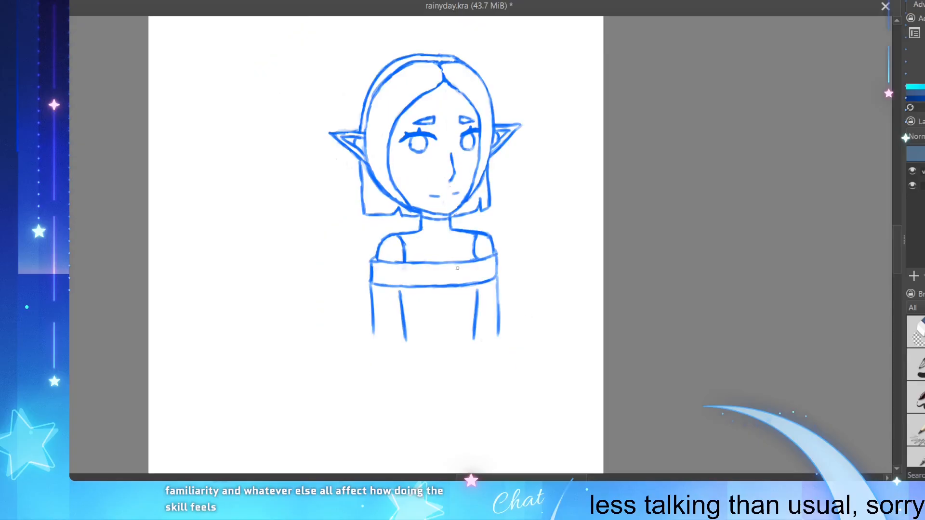
Step: Touch up the small gap between the upper lash line and the iris of the right eye
scroll(425, 284, "up", 1)
scroll(425, 219, "down", 1)
scroll(426, 161, "up", 1)
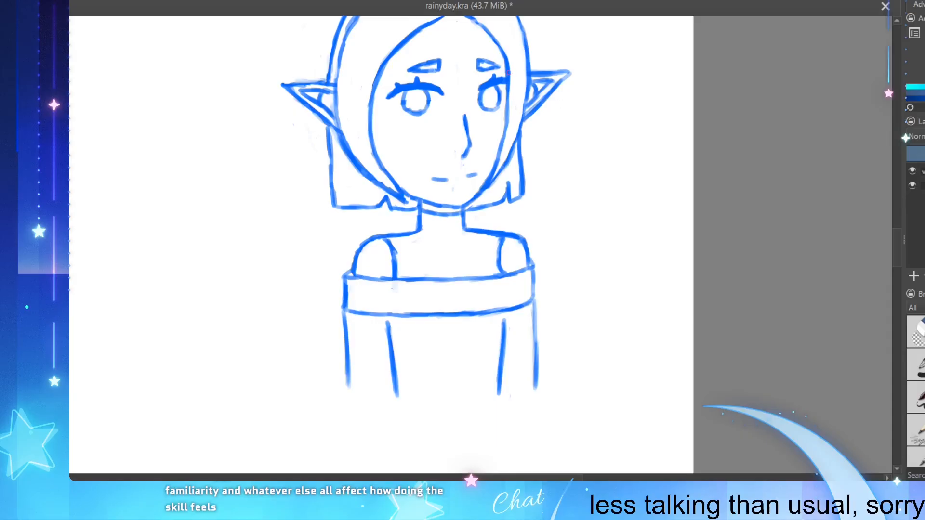
scroll(508, 72, "down", 2)
scroll(508, 82, "up", 5)
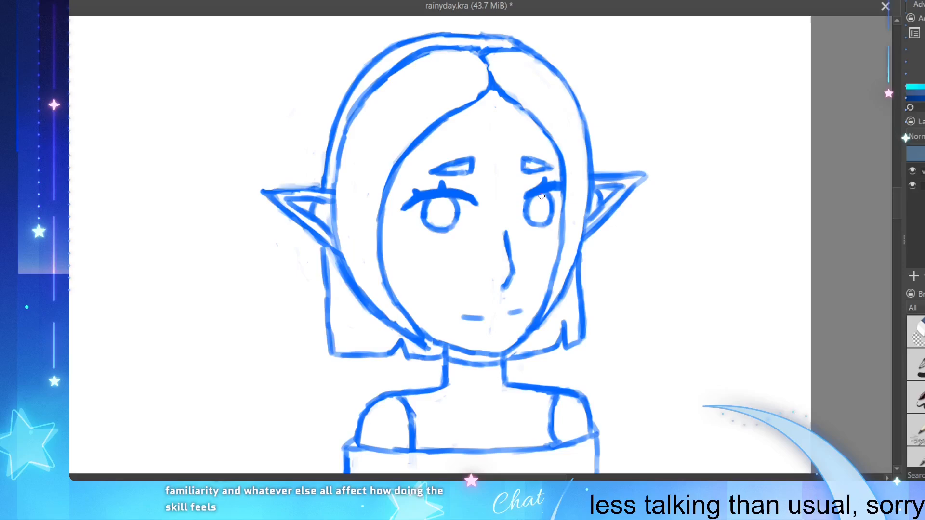
left_click_drag(551, 194, 552, 198)
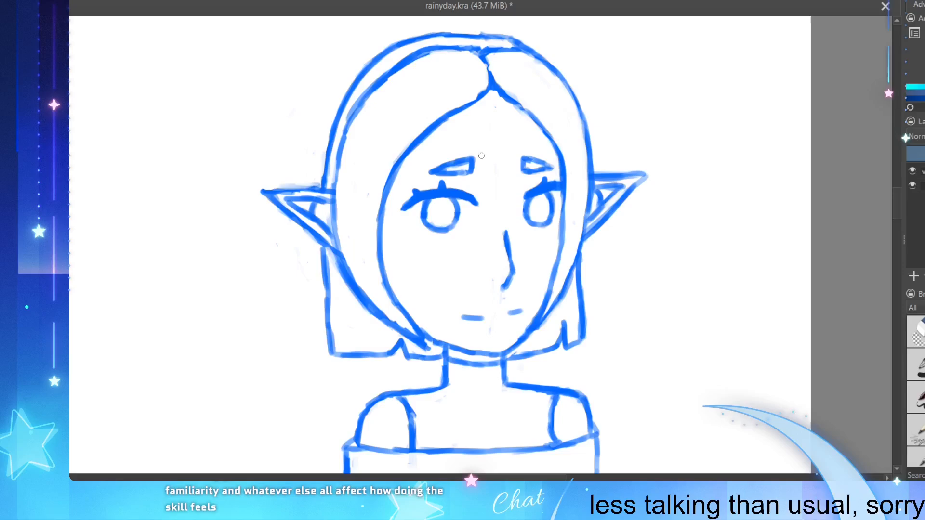
Step: Draw small heart-like pupils inside both irises and save the file
left_click_drag(536, 208, 539, 214)
key("ctrl+z")
left_click_drag(434, 212, 447, 210)
key("ctrl+z")
key("ctrl+z")
key("ctrl+z")
key("ctrl+s")
key("minus")
key("minus")
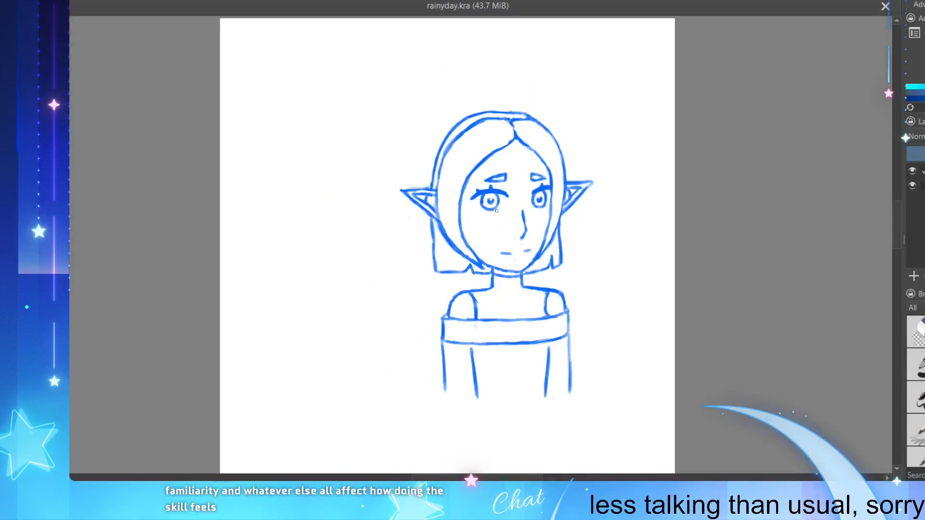
Step: Clean the inner edge of the left shoulder line just above the top's band
key("plus")
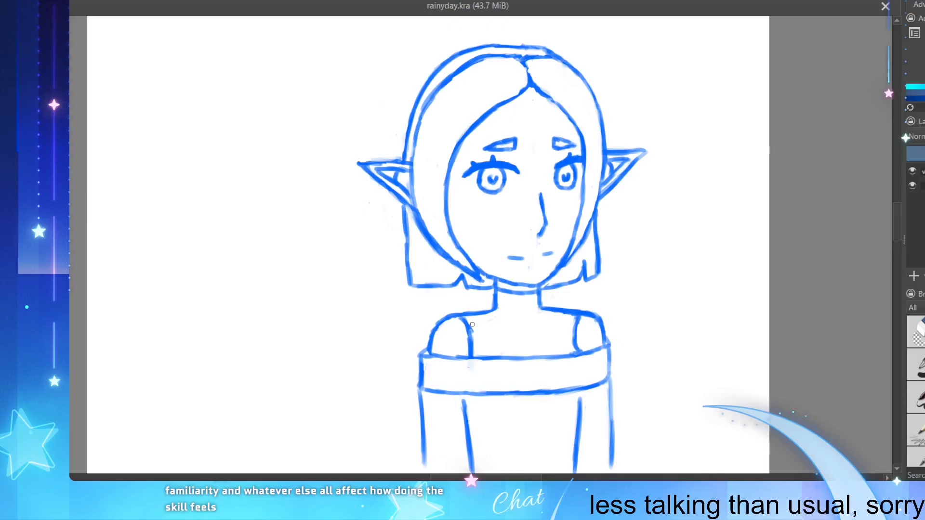
left_click_drag(471, 324, 467, 347)
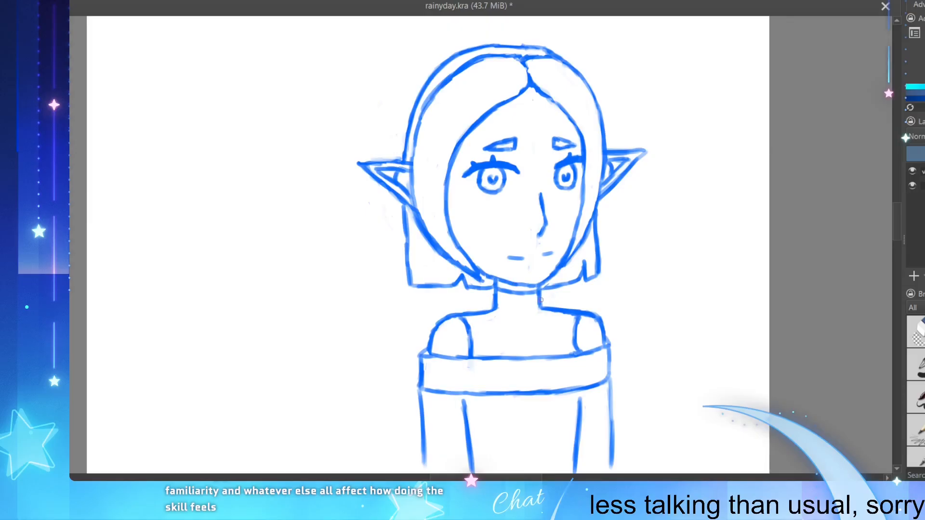
scroll(458, 333, "down", 1)
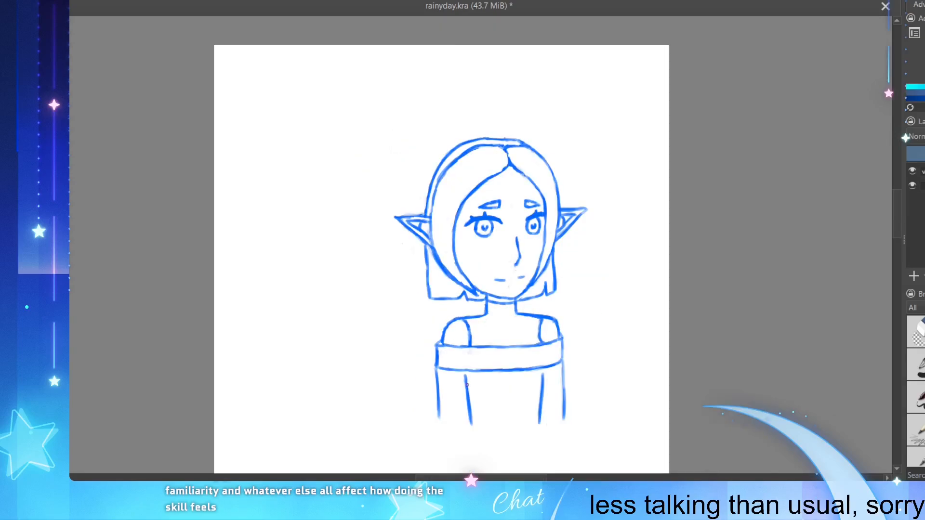
scroll(463, 392, "up", 1)
scroll(466, 398, "down", 1)
scroll(472, 421, "up", 1)
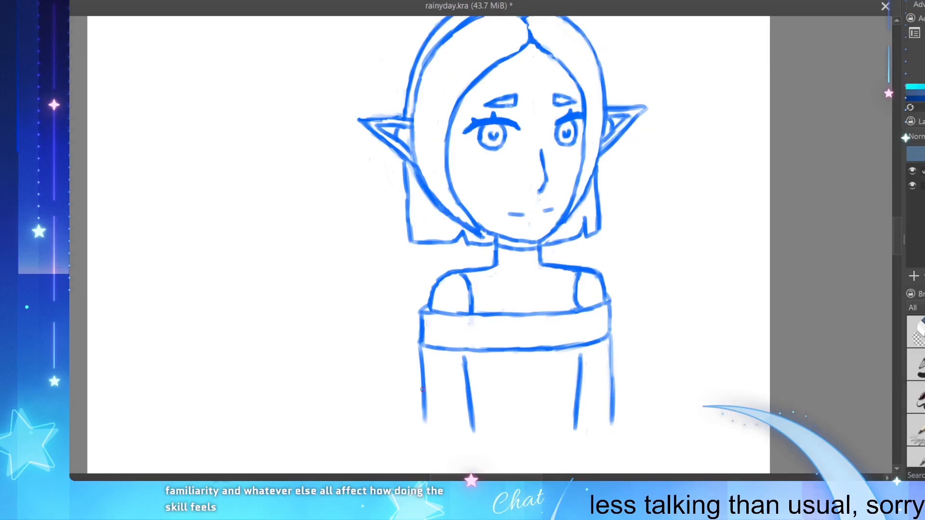
Step: Extend the left arm's outer line and the left torso line farther down, and save the file
left_click_drag(423, 389, 425, 436)
left_click_drag(470, 378, 473, 441)
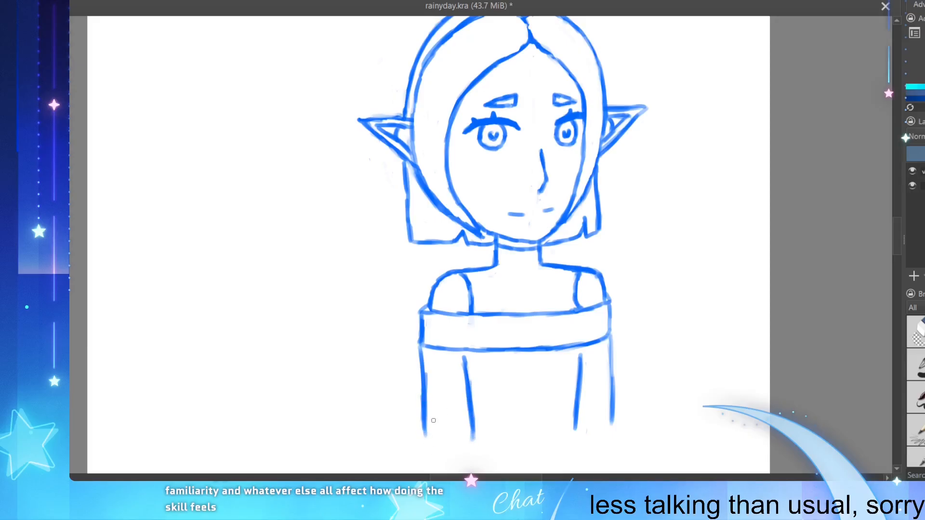
key("ctrl+z")
left_click_drag(428, 401, 425, 453)
key("ctrl+z")
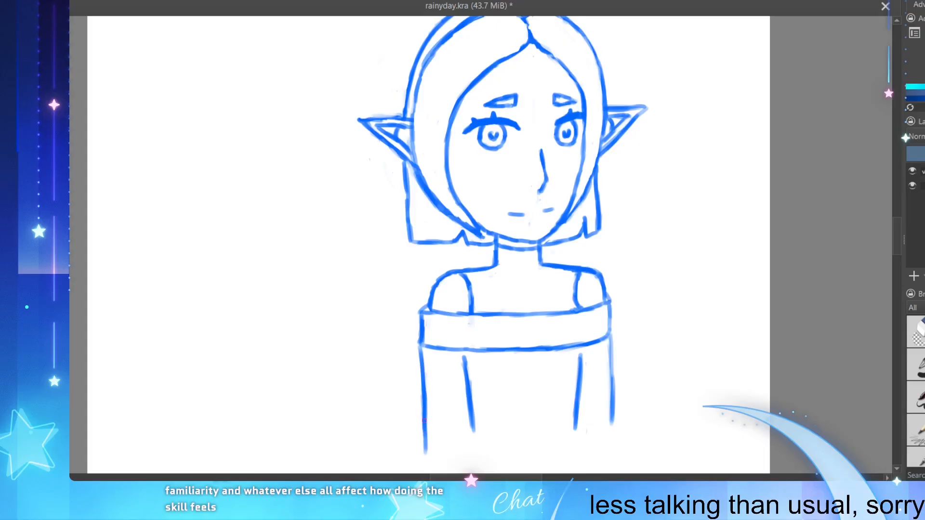
left_click_drag(469, 418, 472, 448)
mouse_move(466, 393)
left_mouse_down()
mouse_move(476, 412)
mouse_move(470, 377)
mouse_move(478, 441)
left_mouse_up()
key("ctrl+z")
left_click_drag(472, 379, 478, 436)
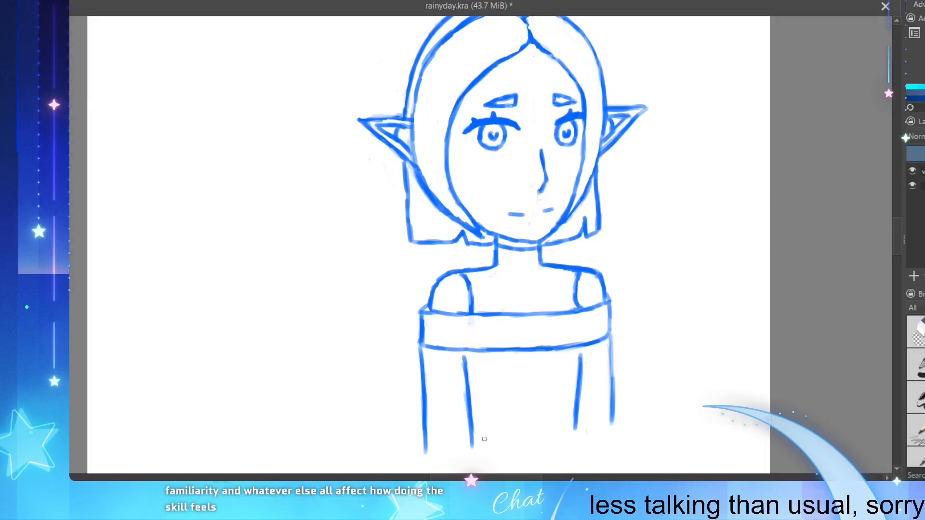
key("ctrl+s")
key("minus")
scroll(452, 451, "up", 2)
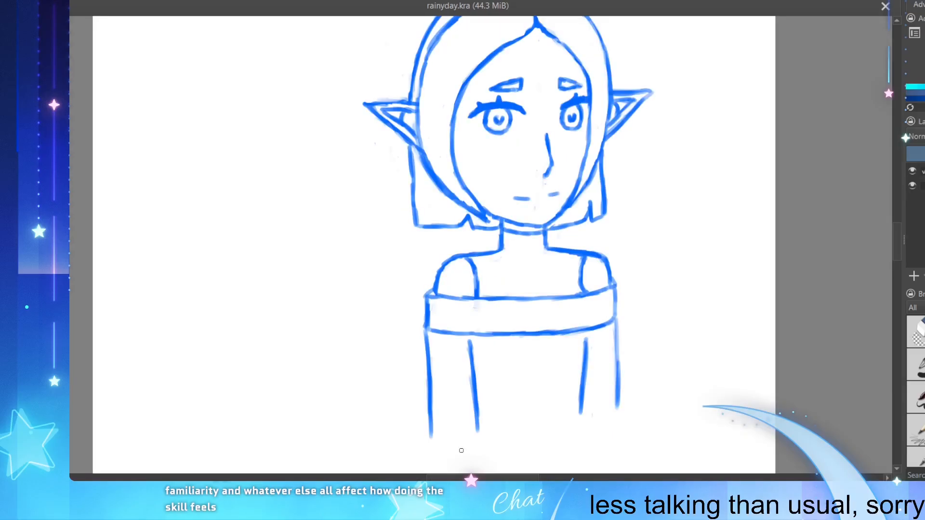
scroll(546, 245, "down", 2)
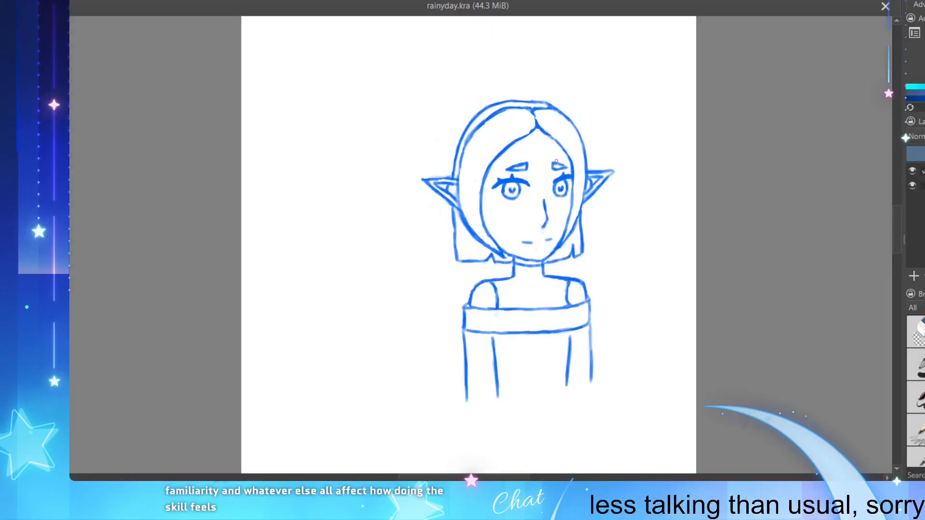
Step: Refine the outer hair outline over the crown and fill it out along the left side down to the ear
scroll(561, 170, "up", 2)
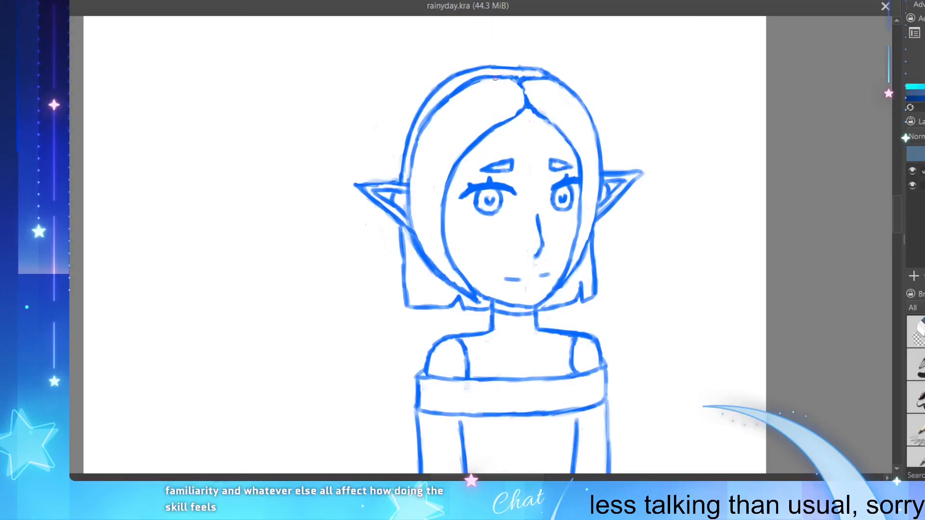
mouse_move(498, 65)
left_mouse_down()
mouse_move(529, 68)
mouse_move(492, 69)
mouse_move(540, 73)
left_mouse_up()
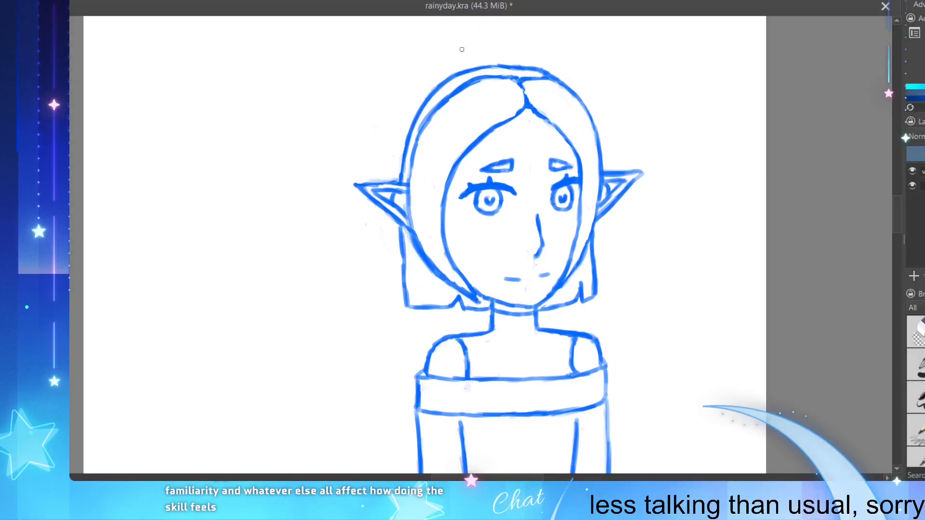
mouse_move(456, 72)
left_mouse_down()
mouse_move(427, 96)
mouse_move(410, 133)
left_mouse_up()
left_click_drag(465, 73, 408, 135)
left_click_drag(430, 99, 400, 161)
mouse_move(409, 126)
left_mouse_down()
mouse_move(394, 183)
mouse_move(373, 180)
mouse_move(398, 179)
left_mouse_up()
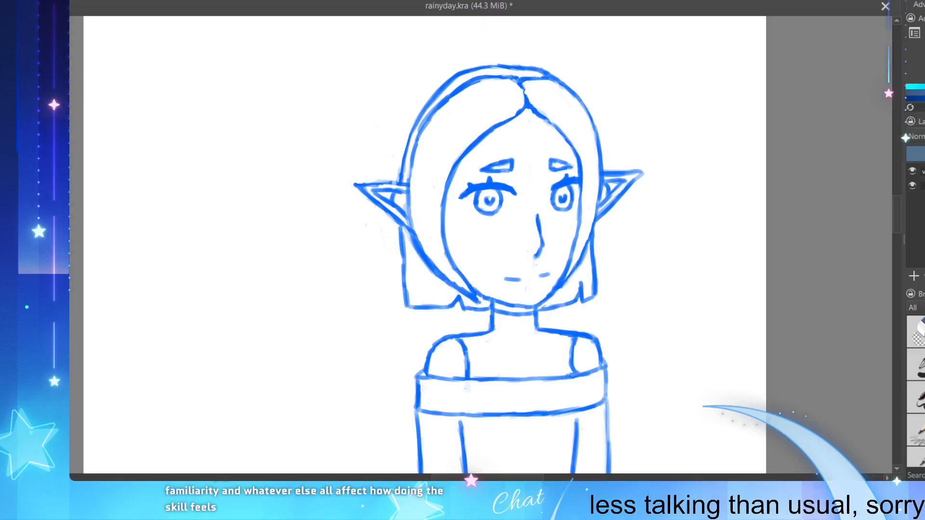
Step: Draw a small half-star detail inside the right end of the top's band
right_click(525, 214)
left_click(642, 302)
scroll(515, 288, "down", 1)
scroll(527, 393, "up", 1)
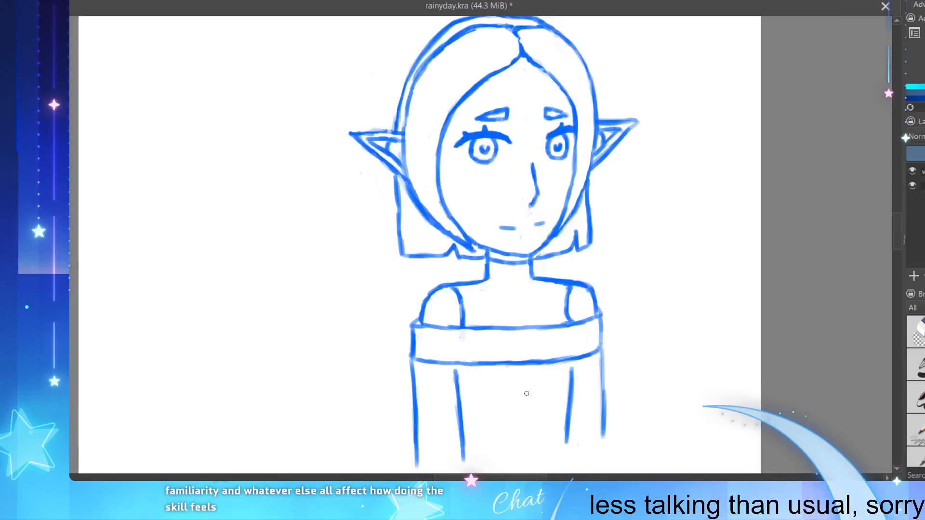
scroll(526, 393, "up", 1)
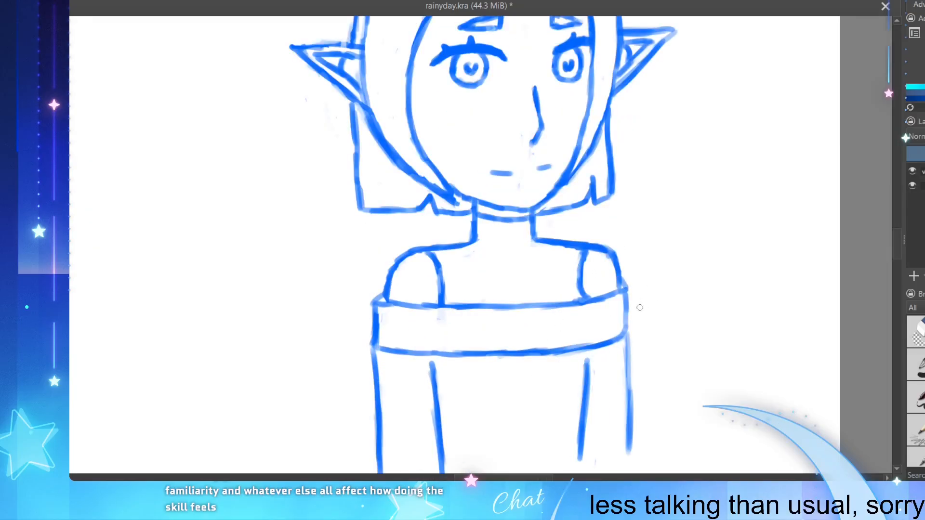
left_click_drag(622, 302, 616, 312)
key("ctrl+z")
mouse_move(622, 299)
left_mouse_down()
mouse_move(606, 319)
mouse_move(625, 324)
left_mouse_up()
key("ctrl+z")
Step: Draw the matching half-star detail inside the left end of the band and save the file
key("ctrl+z")
key("ctrl+z")
key("ctrl+z")
mouse_move(381, 315)
left_mouse_down()
mouse_move(394, 326)
mouse_move(380, 335)
left_mouse_up()
key("ctrl+z")
key("ctrl+s")
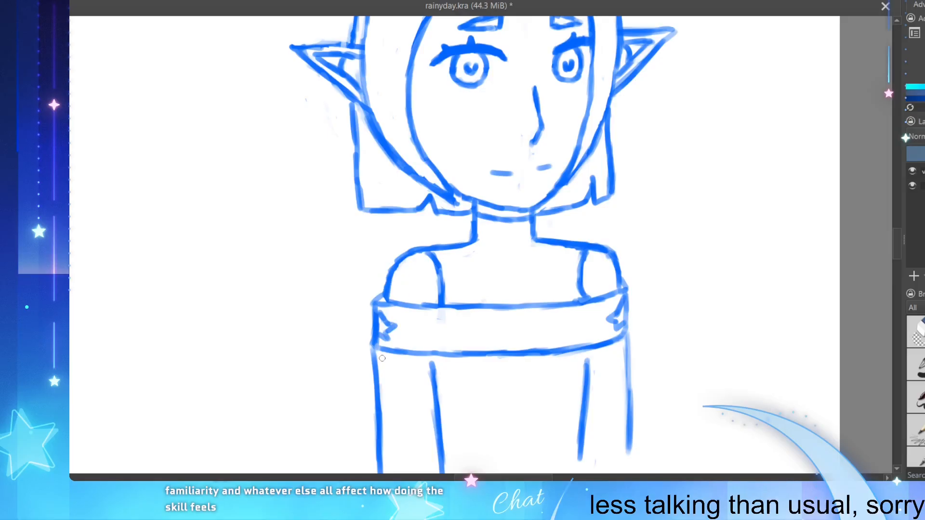
scroll(386, 356, "down", 2)
scroll(347, 277, "up", 1)
scroll(347, 277, "down", 1)
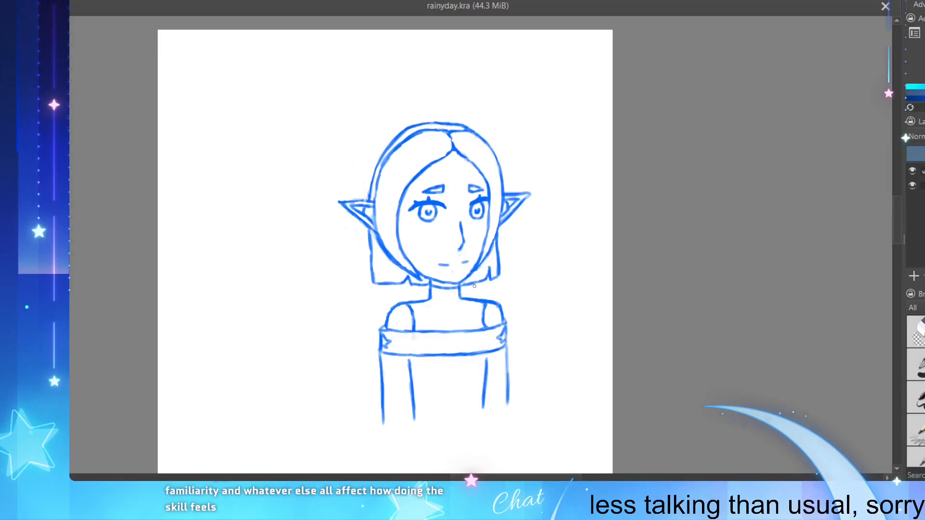
left_click_drag(474, 286, 484, 297)
key("ctrl+z")
left_click_drag(335, 182, 352, 162)
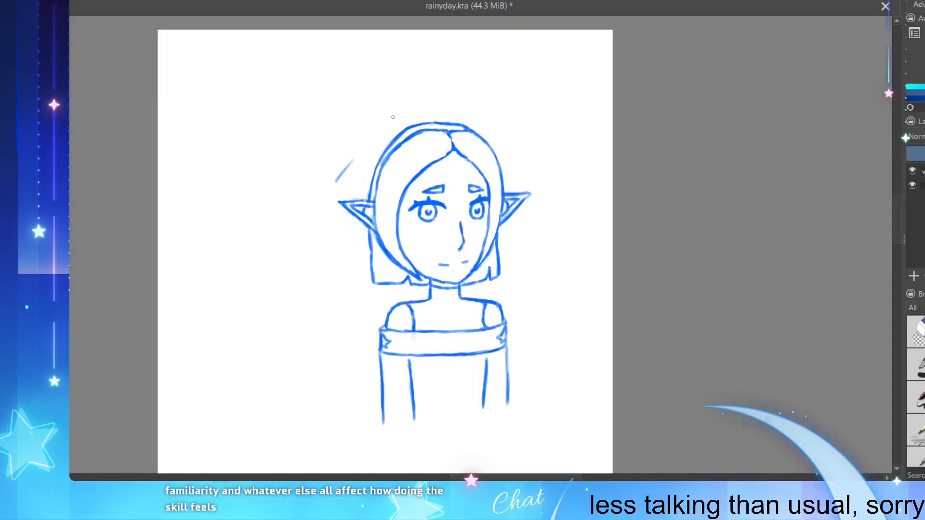
key("ctrl+z")
left_click_drag(303, 194, 355, 167)
key("ctrl+z")
mouse_move(319, 192)
left_mouse_down()
mouse_move(377, 138)
mouse_move(411, 95)
left_mouse_up()
key("ctrl+z")
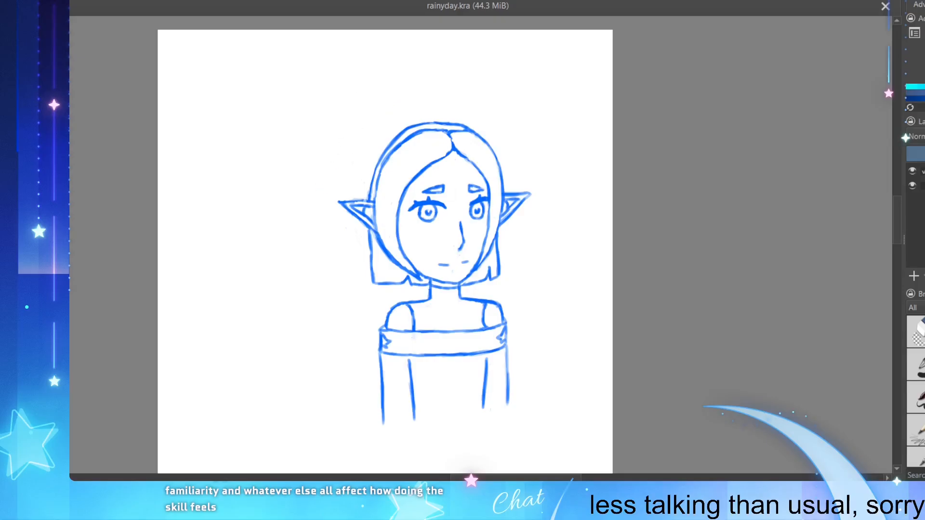
Step: Draw the umbrella canopy's slanted lower edge above the upper left of the head and thin it with the eraser
left_click_drag(319, 183, 428, 84)
mouse_move(383, 135)
left_mouse_down()
mouse_move(427, 85)
mouse_move(385, 137)
mouse_move(423, 100)
mouse_move(340, 171)
left_mouse_up()
key("e")
left_click_drag(427, 84, 374, 136)
left_click_drag(415, 93, 373, 131)
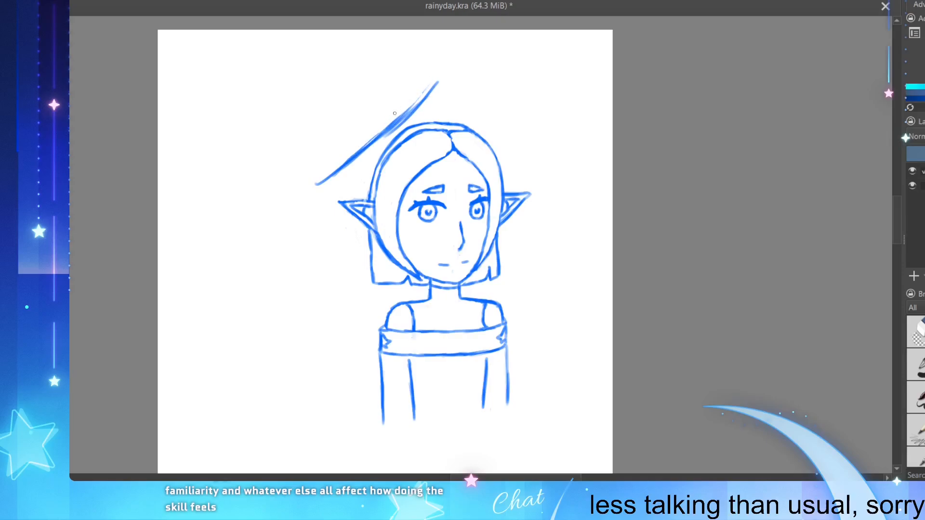
mouse_move(394, 112)
left_mouse_down()
mouse_move(400, 126)
mouse_move(432, 82)
mouse_move(374, 143)
left_mouse_up()
Step: Close the umbrella canopy with a rounded lower-left corner, a left side and an arched top running to the right tip
mouse_move(338, 174)
left_mouse_down()
mouse_move(287, 196)
mouse_move(291, 106)
left_mouse_up()
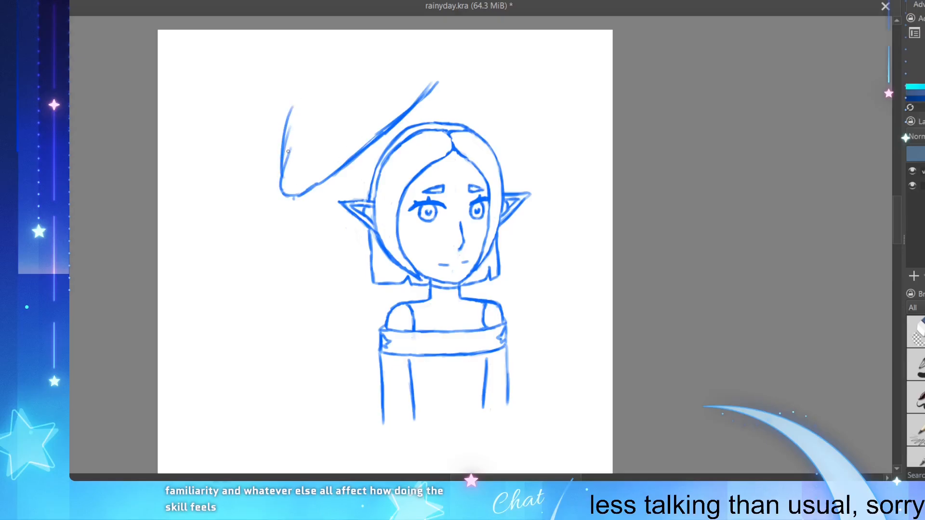
mouse_move(284, 153)
left_mouse_down()
mouse_move(292, 97)
mouse_move(311, 80)
left_mouse_up()
mouse_move(295, 111)
left_mouse_down()
mouse_move(337, 63)
mouse_move(446, 77)
mouse_move(426, 93)
left_mouse_up()
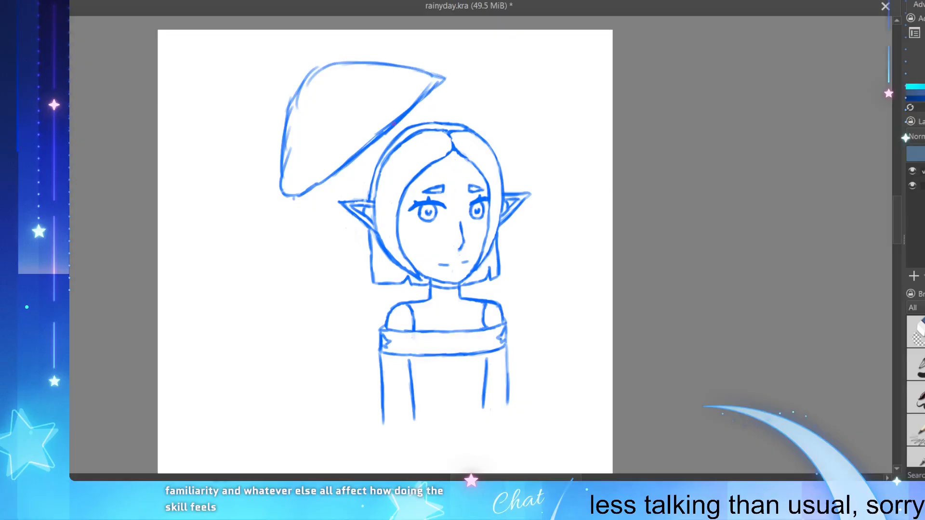
scroll(296, 141, "down", 2)
scroll(309, 139, "up", 1)
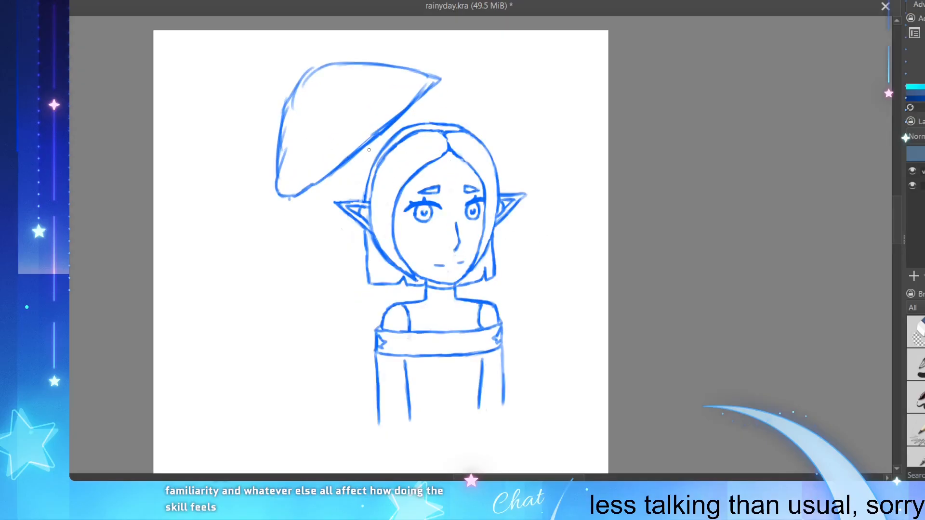
Step: Draw a short shaft line between canopy and hair, and the slanted double-lined lower shaft from the chin to the band's right end
left_click_drag(366, 146, 374, 159)
mouse_move(462, 288)
left_mouse_down()
mouse_move(492, 326)
mouse_move(492, 336)
mouse_move(476, 336)
mouse_move(481, 331)
left_mouse_up()
key("ctrl+z")
left_click_drag(455, 291, 473, 315)
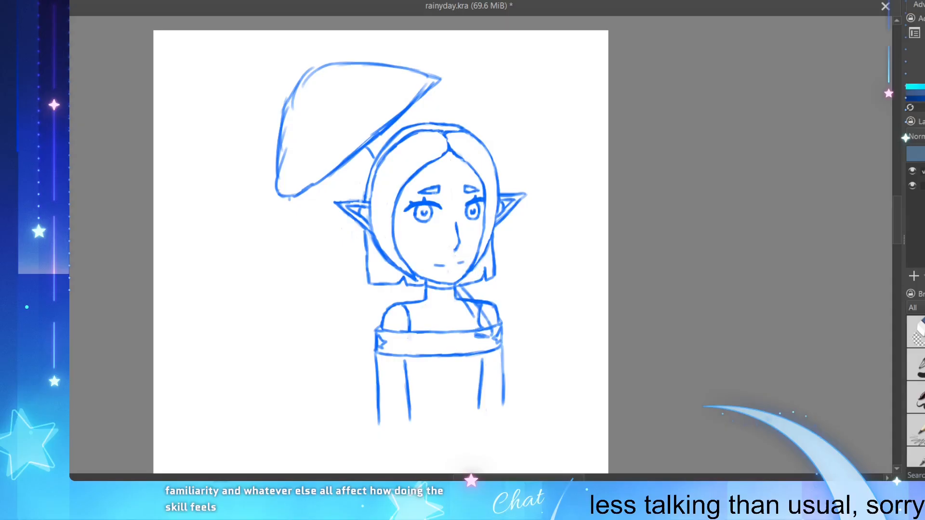
left_click_drag(456, 290, 478, 317)
mouse_move(478, 332)
left_mouse_down()
mouse_move(482, 338)
mouse_move(487, 329)
left_mouse_up()
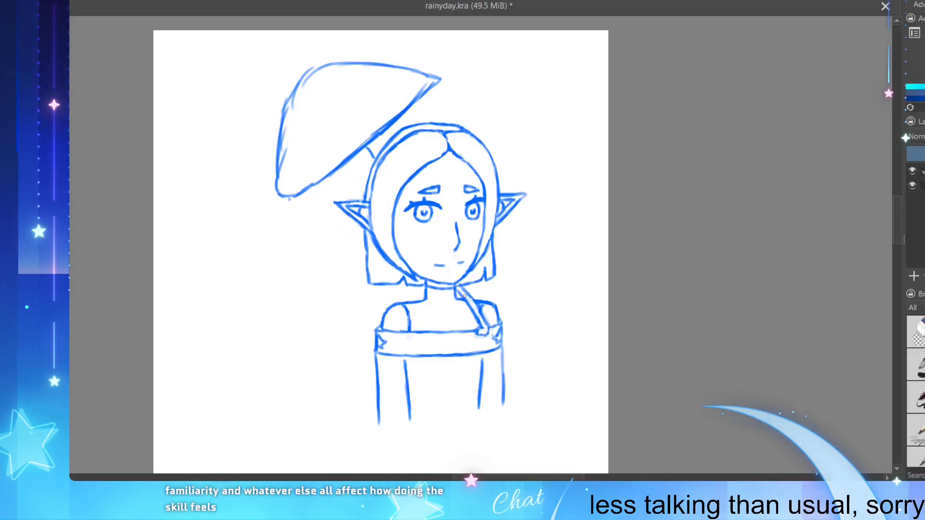
left_click_drag(468, 294, 481, 321)
Step: Redraw the upper umbrella shaft as two parallel short lines joining the canopy's lower edge to the hair
left_click_drag(363, 151, 376, 157)
key("ctrl+z")
key("ctrl+z")
left_click_drag(368, 147, 373, 155)
left_click_drag(363, 149, 375, 161)
Step: Thin the canopy's lower edge, round off its right tip and move its lower-left side slightly outward
left_click_drag(419, 92, 373, 134)
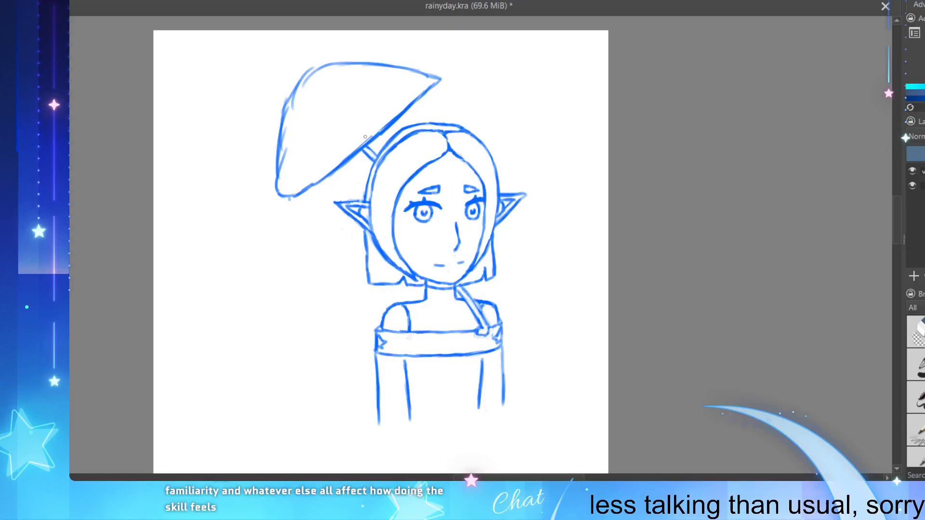
mouse_move(289, 112)
left_mouse_down()
mouse_move(284, 162)
mouse_move(287, 150)
left_mouse_up()
left_click_drag(282, 204, 349, 157)
left_click_drag(364, 138, 361, 144)
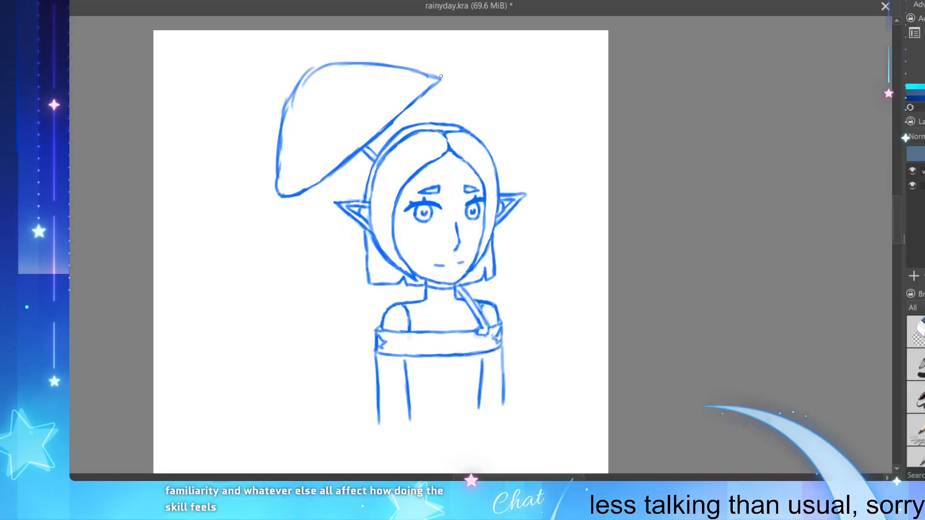
left_click_drag(441, 76, 419, 93)
mouse_move(274, 183)
left_mouse_down()
mouse_move(279, 143)
mouse_move(285, 149)
left_mouse_up()
mouse_move(289, 95)
left_mouse_down()
mouse_move(277, 133)
mouse_move(289, 194)
left_mouse_up()
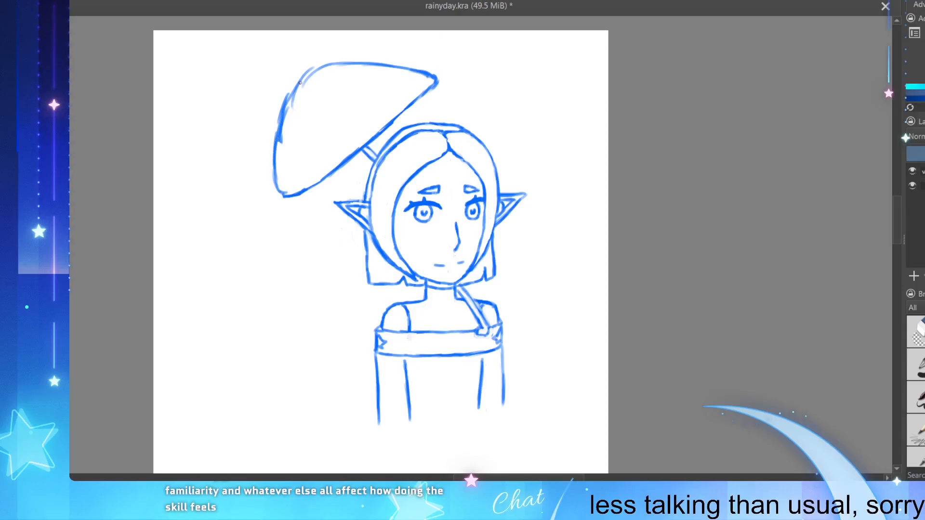
Step: Smooth the canopy's upper-left curve and top edge, redraw its lower-left corner rounder, and save the file
mouse_move(287, 114)
left_mouse_down()
mouse_move(279, 139)
mouse_move(285, 114)
left_mouse_up()
left_click_drag(311, 78, 280, 143)
mouse_move(285, 100)
left_mouse_down()
mouse_move(306, 76)
mouse_move(327, 66)
mouse_move(295, 95)
mouse_move(332, 68)
mouse_move(310, 69)
mouse_move(344, 66)
mouse_move(328, 71)
left_mouse_up()
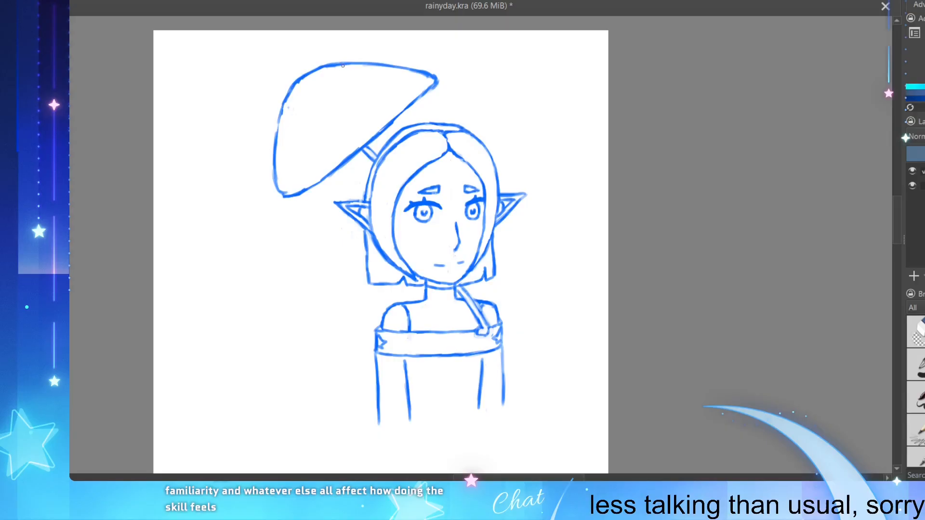
left_click_drag(327, 67, 366, 64)
left_click_drag(437, 81, 434, 86)
mouse_move(290, 195)
left_mouse_down()
mouse_move(288, 175)
mouse_move(274, 199)
mouse_move(302, 178)
mouse_move(283, 191)
mouse_move(285, 88)
mouse_move(273, 195)
mouse_move(272, 164)
left_mouse_up()
key("ctrl+z")
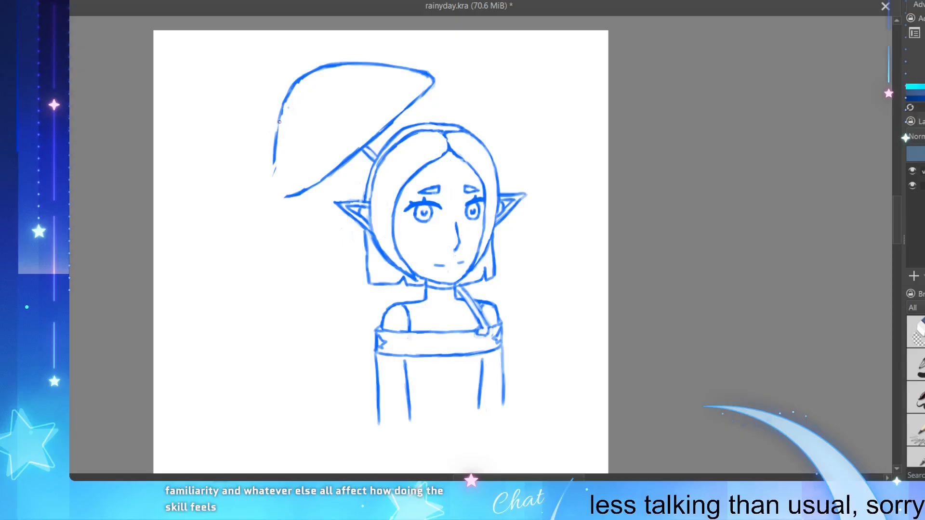
mouse_move(279, 122)
left_mouse_down()
mouse_move(282, 197)
mouse_move(280, 159)
mouse_move(291, 197)
mouse_move(276, 185)
mouse_move(282, 195)
mouse_move(288, 183)
mouse_move(280, 190)
mouse_move(277, 180)
mouse_move(290, 194)
mouse_move(330, 174)
left_mouse_up()
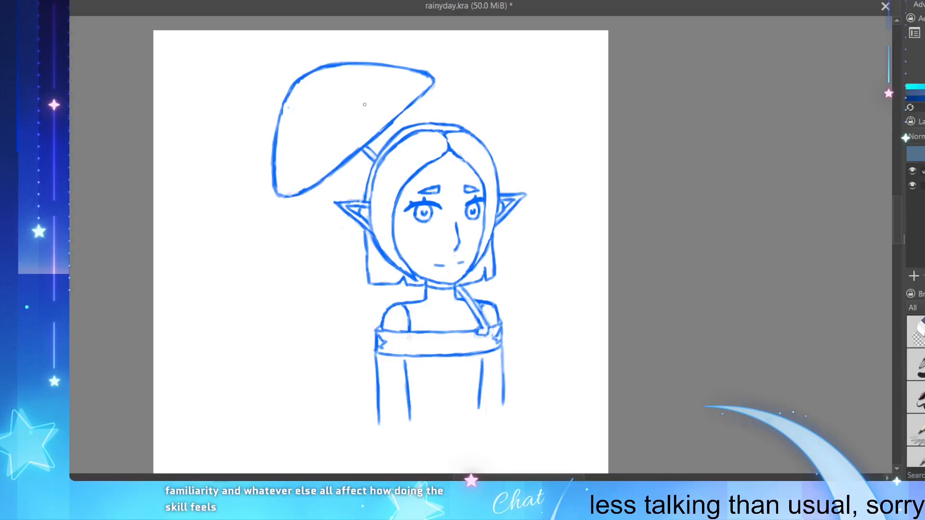
mouse_move(403, 114)
left_mouse_down()
mouse_move(417, 98)
mouse_move(396, 119)
left_mouse_up()
key("ctrl+z")
key("ctrl+s")
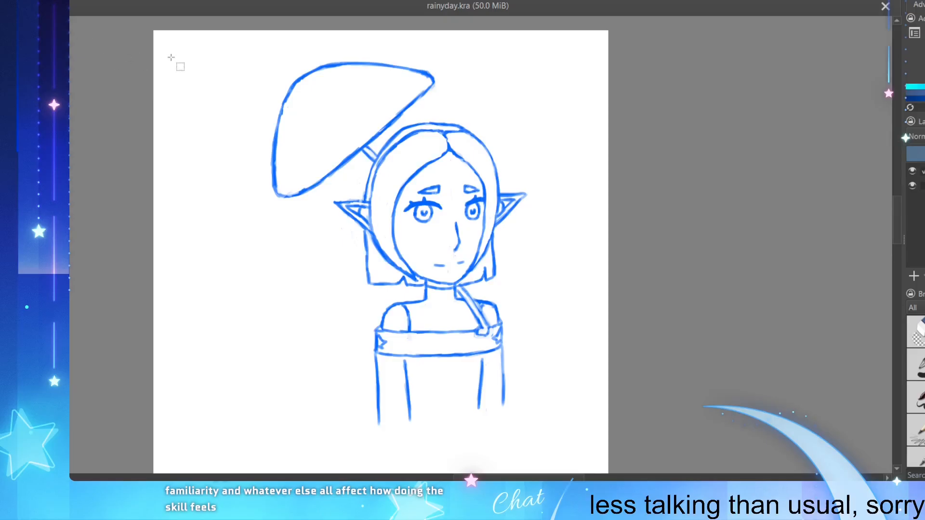
Step: Select the umbrella canopy with a polygonal selection that passes between its lower edge and the head
left_click_drag(153, 30, 178, 29)
left_click(240, 64)
left_click(402, 42)
left_click(472, 65)
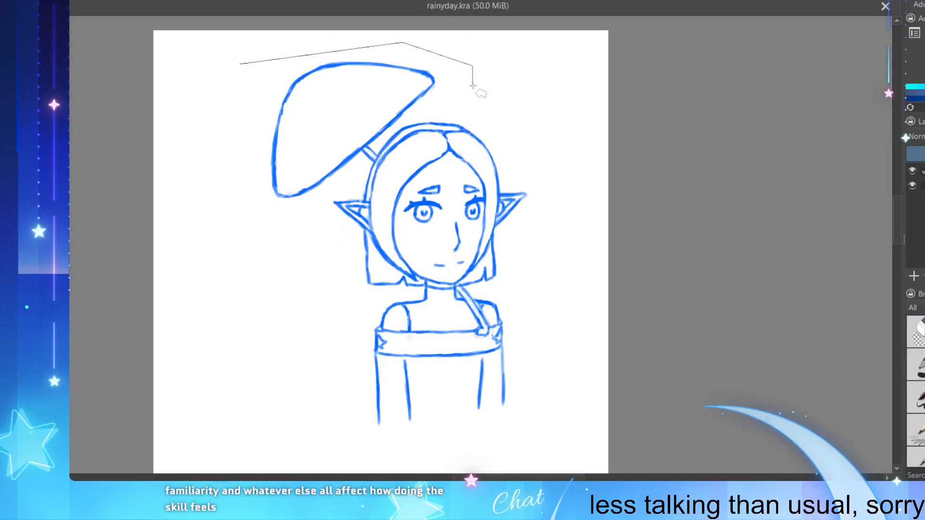
left_click(470, 88)
left_click(423, 110)
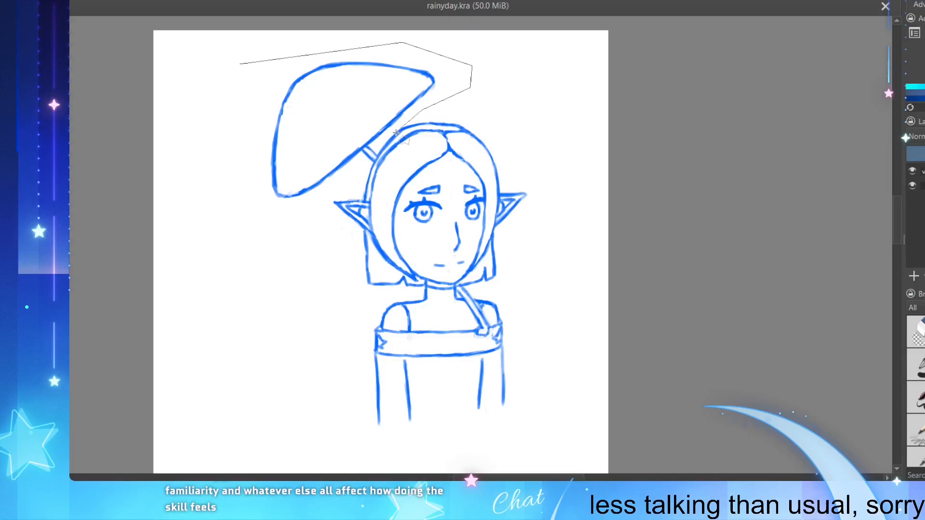
left_click(368, 147)
left_click(336, 184)
left_click(280, 209)
left_click(221, 196)
left_click(230, 118)
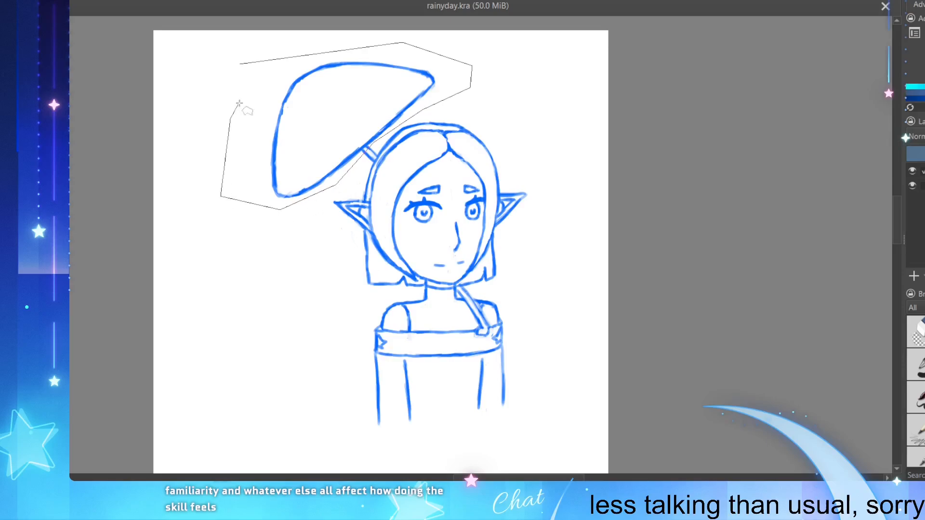
double_click(243, 75)
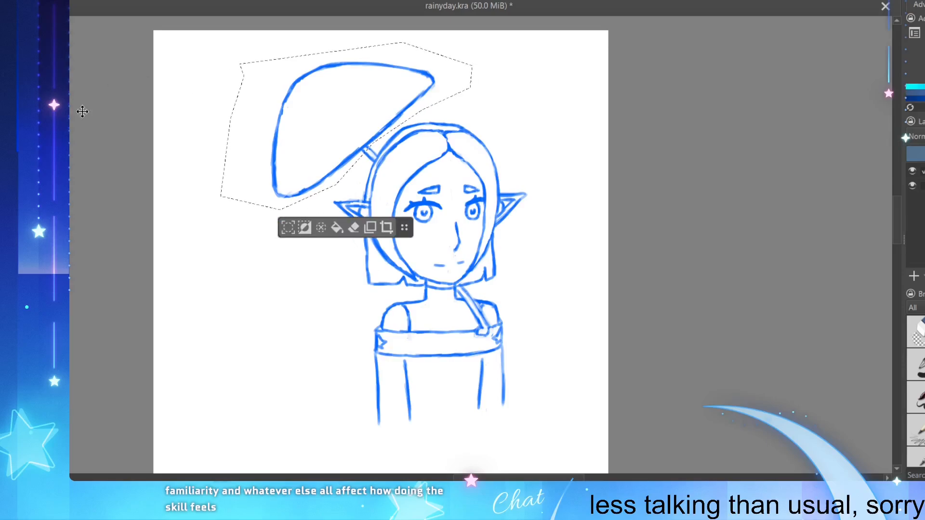
Step: Move the selected umbrella canopy slightly down and right towards the head, and extend the selection to the whole canvas
key("t")
left_click_drag(293, 103, 298, 110)
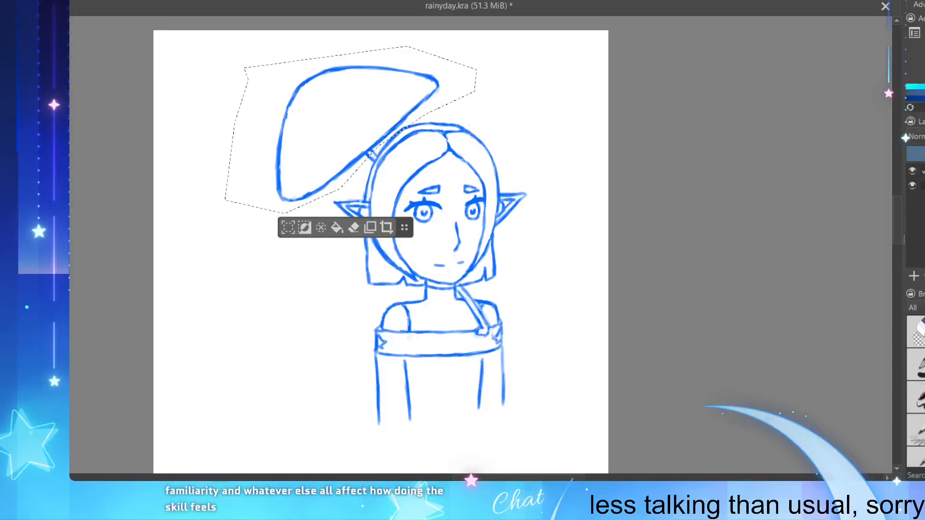
key("ctrl+a")
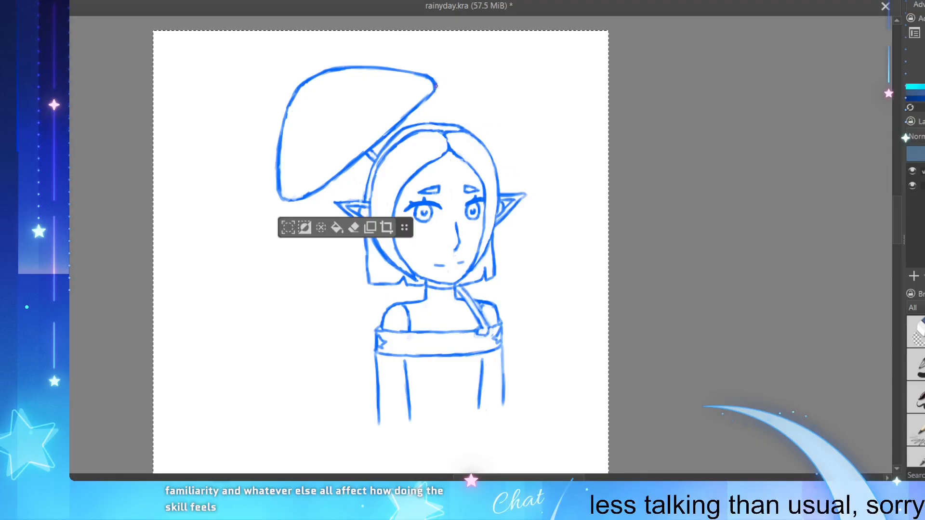
Step: Go over the canopy's upper-left edge with a short stroke along the existing outline
left_click_drag(425, 71, 434, 74)
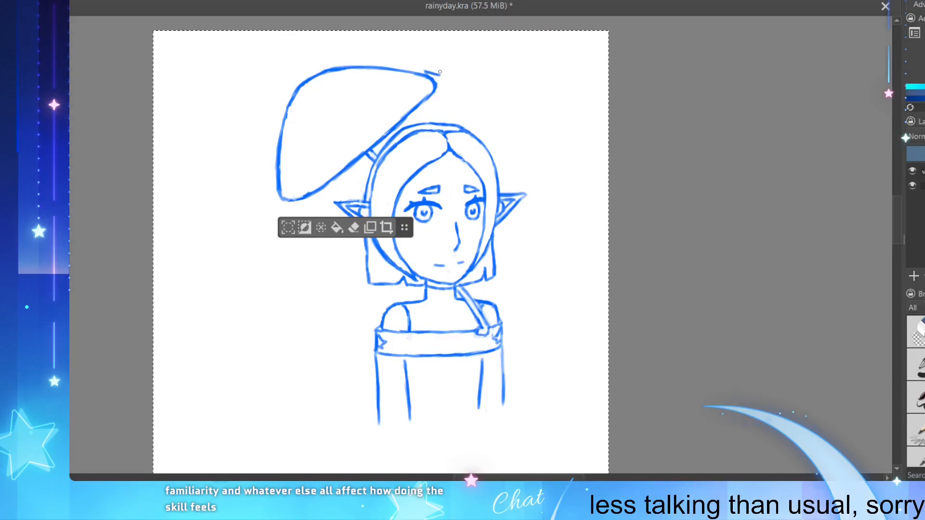
key("ctrl+z")
left_click_drag(291, 95, 281, 126)
key("ctrl+z")
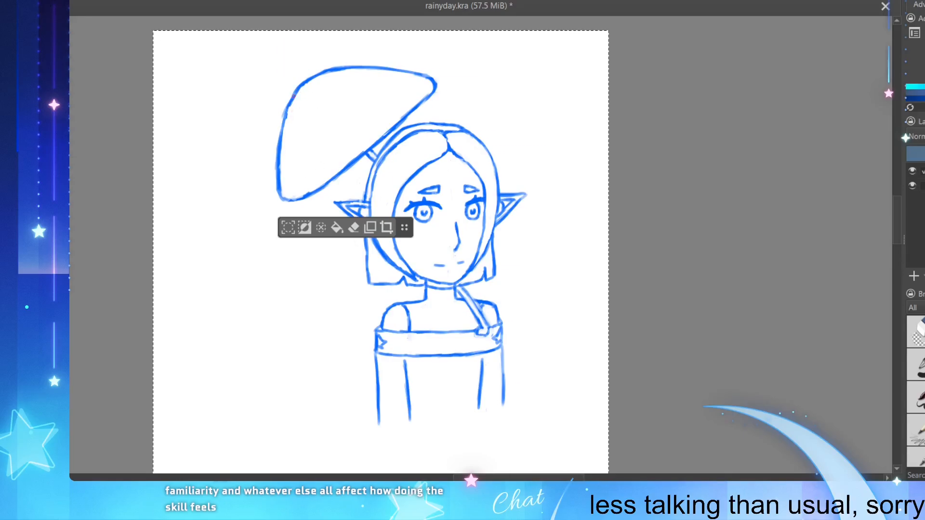
left_click_drag(295, 93, 280, 137)
Step: Erase the right end of the top's band with its star-shaped detail and the arm outline beside it
scroll(289, 366, "down", 1)
scroll(304, 426, "up", 2)
scroll(528, 269, "up", 1)
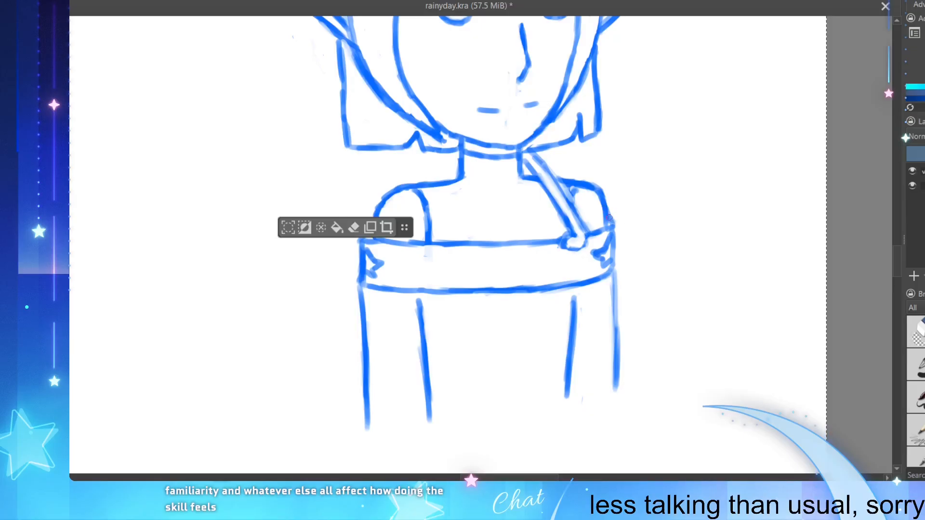
mouse_move(596, 223)
left_mouse_down()
mouse_move(594, 271)
mouse_move(601, 225)
mouse_move(607, 273)
mouse_move(604, 234)
mouse_move(601, 277)
left_mouse_up()
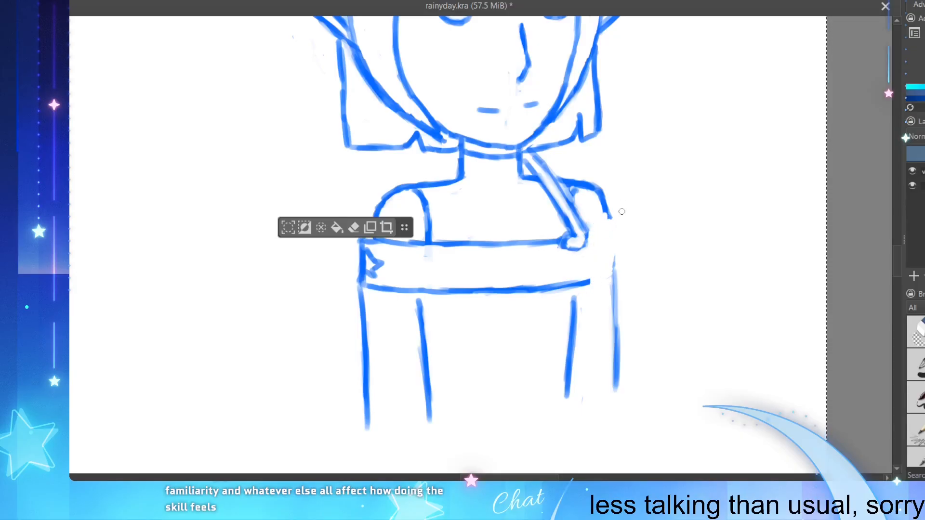
Step: Try sketching the right arm as two lines slanting outward from the shoulder and umbrella handle to a rounded elbow
mouse_move(600, 202)
left_mouse_down()
mouse_move(622, 231)
mouse_move(602, 263)
mouse_move(611, 276)
mouse_move(634, 246)
mouse_move(641, 254)
mouse_move(631, 299)
left_mouse_up()
key("e")
mouse_move(626, 285)
left_mouse_down()
mouse_move(617, 265)
mouse_move(629, 294)
left_mouse_up()
key("e")
left_click_drag(594, 260, 623, 297)
left_click_drag(594, 259, 628, 299)
left_click_drag(603, 268, 624, 294)
left_click_drag(606, 206, 641, 255)
Step: Erase the old vertical arm line and the rounded elbow, and redraw the outer upper-arm line slanting from the shoulder
mouse_move(631, 301)
left_mouse_down()
mouse_move(644, 267)
mouse_move(637, 255)
mouse_move(645, 284)
mouse_move(646, 267)
mouse_move(613, 323)
mouse_move(618, 359)
mouse_move(611, 354)
mouse_move(607, 389)
left_mouse_up()
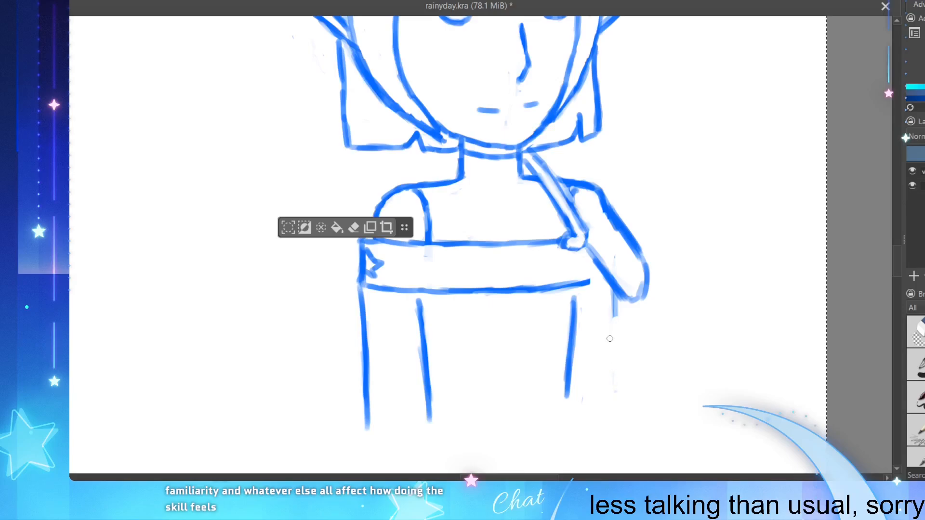
mouse_move(610, 325)
left_mouse_down()
mouse_move(629, 277)
mouse_move(646, 288)
mouse_move(661, 280)
mouse_move(613, 303)
mouse_move(638, 281)
mouse_move(622, 312)
left_mouse_up()
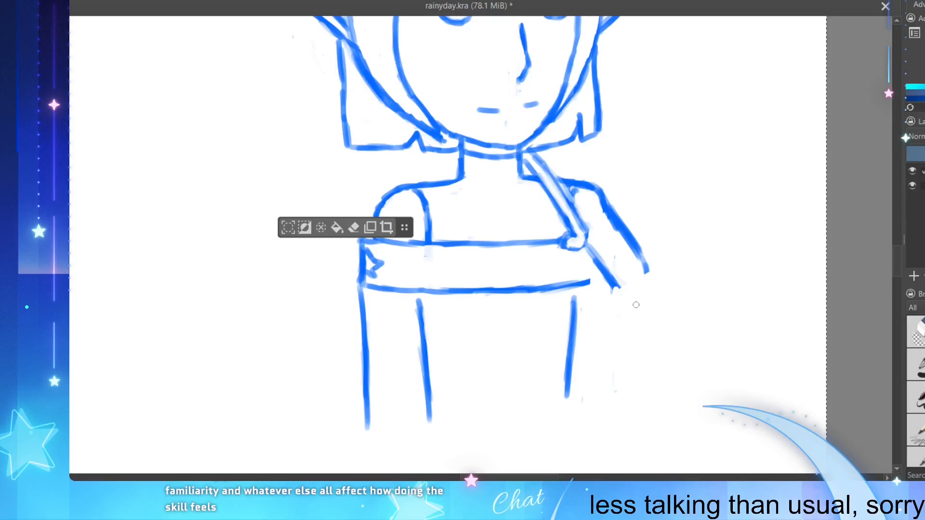
mouse_move(600, 200)
left_mouse_down()
mouse_move(638, 265)
mouse_move(641, 237)
left_mouse_up()
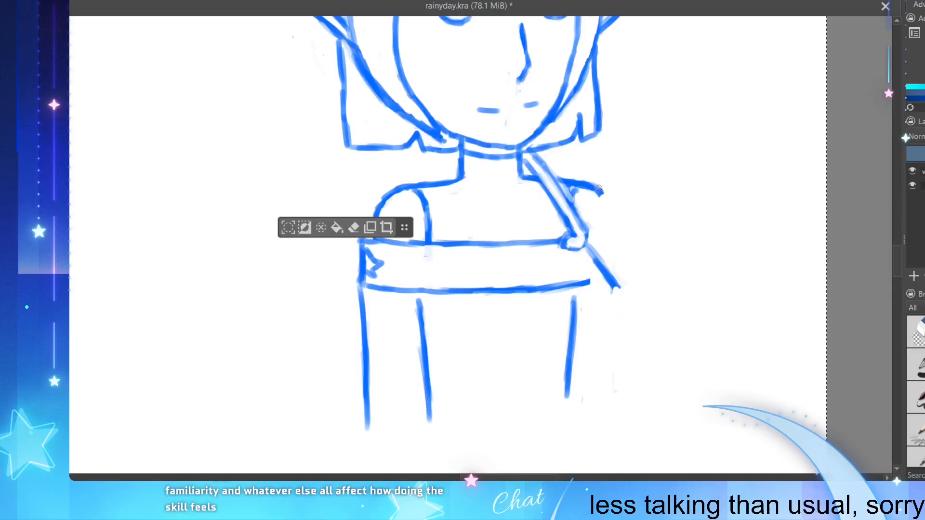
left_click_drag(599, 188, 654, 265)
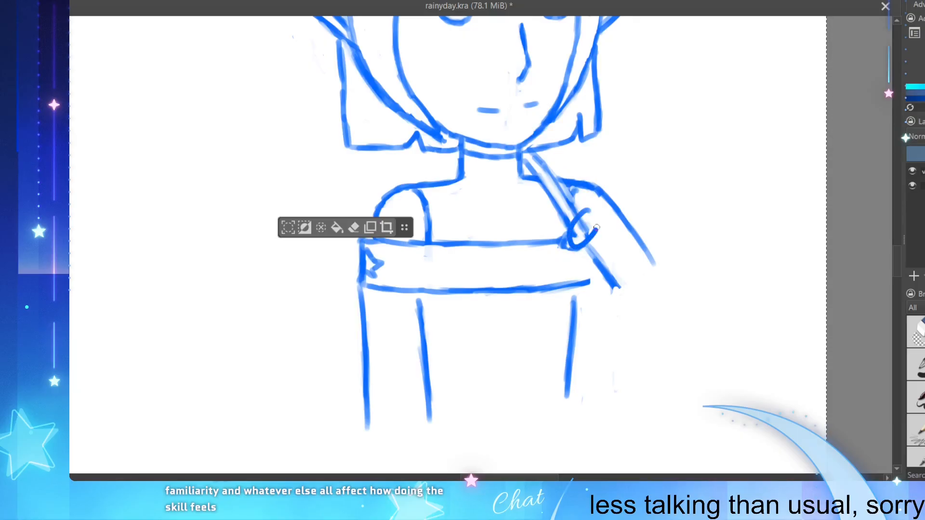
Step: Draw a rounded fist around the lower end of the umbrella handle and replace the slanted forearm line beneath it
mouse_move(566, 221)
left_mouse_down()
mouse_move(589, 218)
mouse_move(580, 215)
mouse_move(595, 253)
mouse_move(579, 255)
mouse_move(610, 253)
mouse_move(594, 265)
mouse_move(594, 245)
mouse_move(605, 242)
mouse_move(578, 255)
mouse_move(599, 265)
mouse_move(626, 293)
left_mouse_up()
key("e")
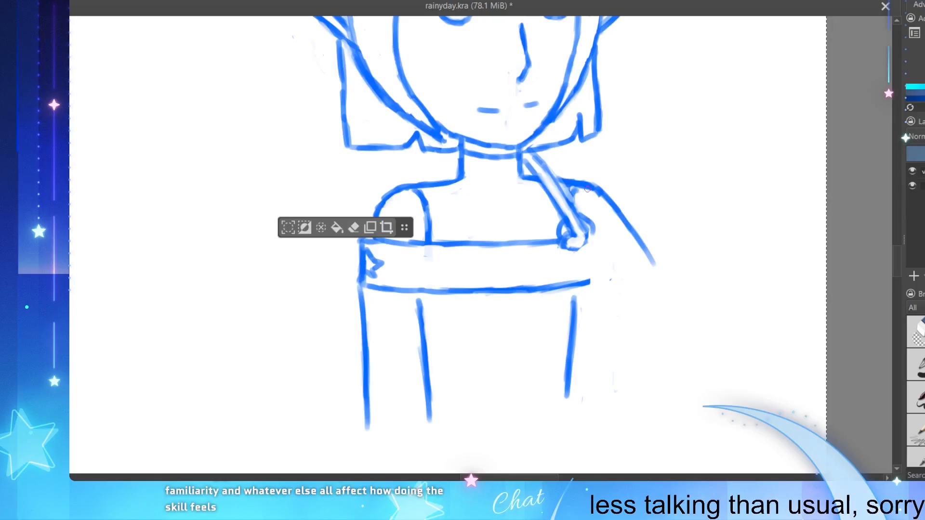
mouse_move(589, 220)
left_mouse_down()
mouse_move(590, 228)
mouse_move(580, 213)
mouse_move(598, 223)
mouse_move(591, 241)
mouse_move(599, 237)
mouse_move(619, 292)
left_mouse_up()
left_click_drag(587, 257, 619, 292)
mouse_move(601, 230)
left_mouse_down()
mouse_move(626, 262)
mouse_move(614, 245)
mouse_move(605, 292)
left_mouse_up()
key("ctrl+z")
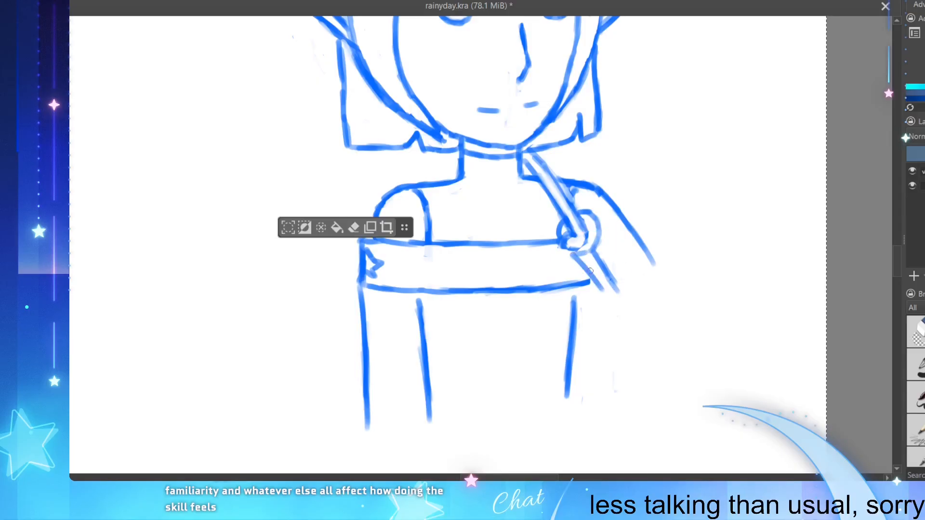
Step: Draw the forearm as two slanted lines running down from the fist, and erase the extra line between them
left_click_drag(580, 259, 612, 294)
left_click_drag(601, 230, 632, 277)
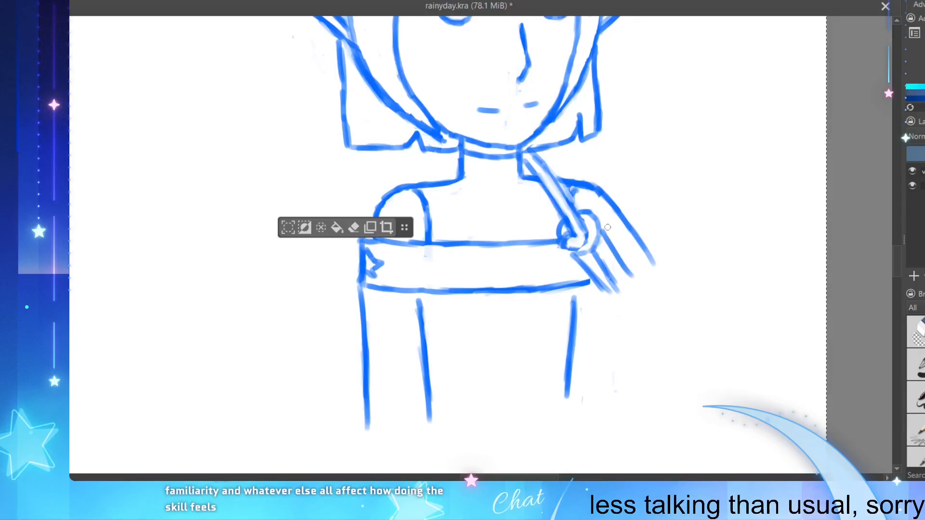
key("ctrl+z")
left_click_drag(601, 230, 635, 268)
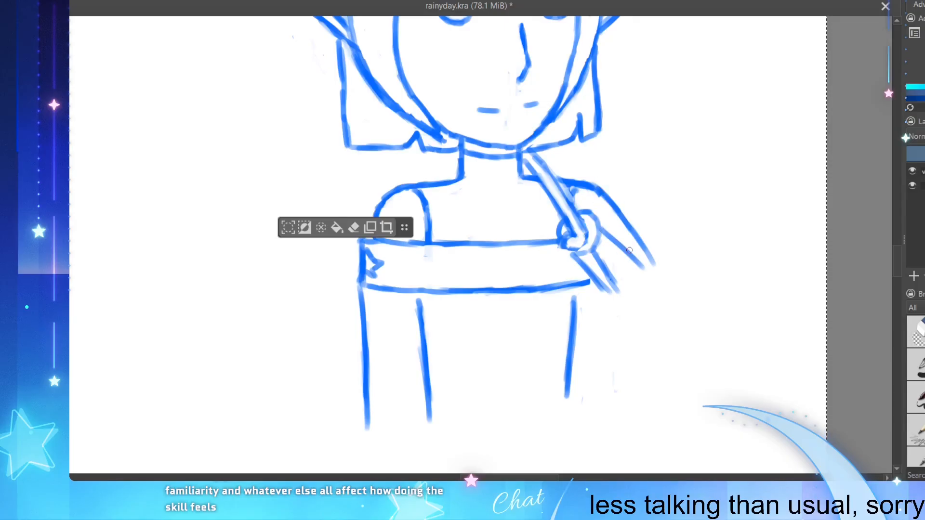
key("ctrl+z")
mouse_move(599, 228)
left_mouse_down()
mouse_move(635, 269)
mouse_move(626, 311)
left_mouse_up()
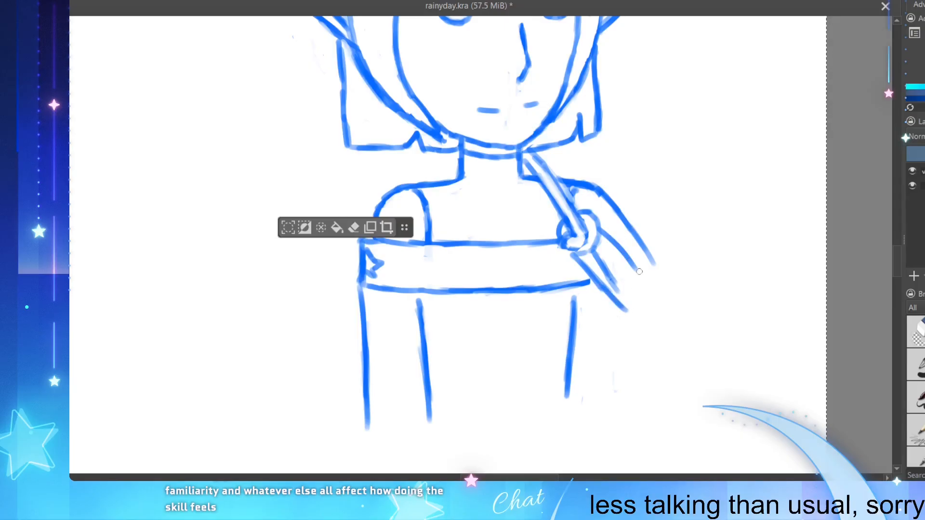
left_click_drag(635, 266, 650, 286)
mouse_move(599, 253)
left_mouse_down()
mouse_move(619, 291)
mouse_move(605, 276)
left_mouse_up()
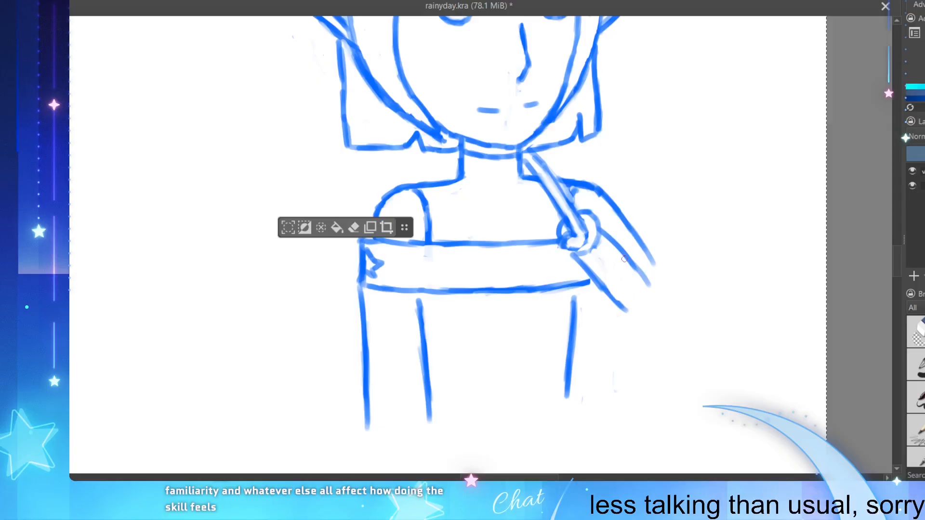
Step: Extend the forearm's lower line and close the arm with a rounded elbow joining it to the outer upper-arm line
scroll(531, 356, "down", 2)
scroll(554, 263, "up", 1)
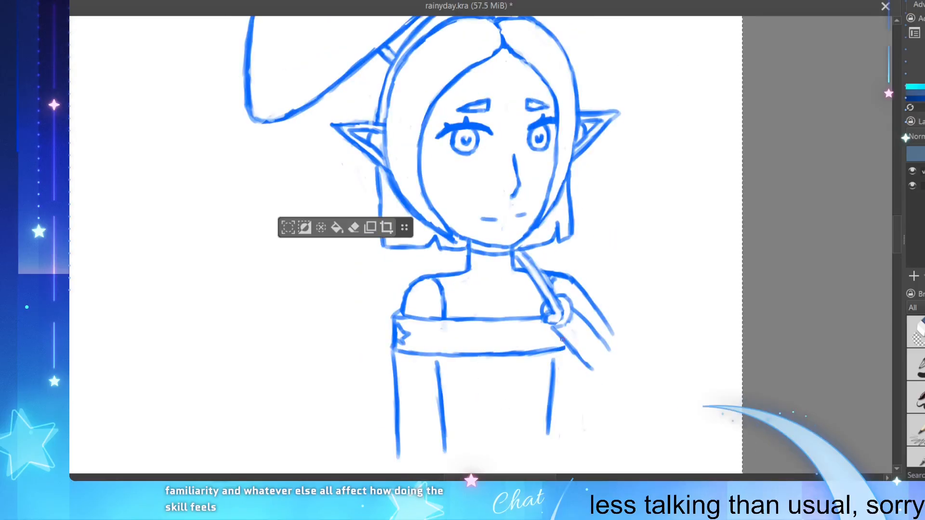
left_click_drag(561, 333, 596, 380)
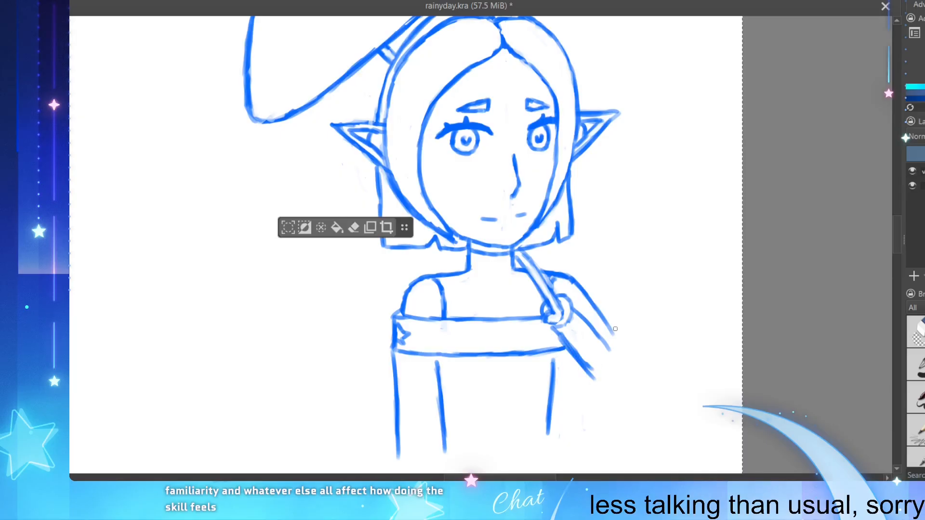
mouse_move(610, 332)
left_mouse_down()
mouse_move(618, 355)
mouse_move(592, 371)
mouse_move(604, 382)
mouse_move(617, 348)
mouse_move(605, 382)
mouse_move(619, 369)
mouse_move(614, 336)
mouse_move(618, 379)
left_mouse_up()
key("ctrl+z")
scroll(495, 281, "down", 2)
scroll(588, 296, "up", 3)
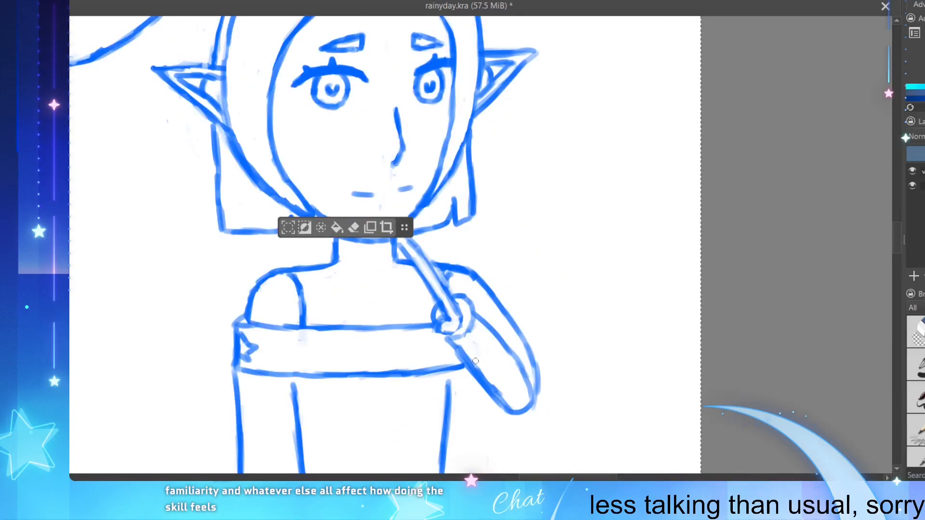
Step: Trim the band where it overlaps the forearm, strengthen the forearm and elbow outlines, and retouch the fist around the handle
mouse_move(476, 361)
left_mouse_down()
mouse_move(489, 378)
mouse_move(458, 346)
mouse_move(510, 412)
mouse_move(487, 393)
mouse_move(458, 325)
mouse_move(465, 363)
mouse_move(496, 404)
mouse_move(506, 413)
mouse_move(534, 396)
mouse_move(532, 412)
mouse_move(538, 398)
left_mouse_up()
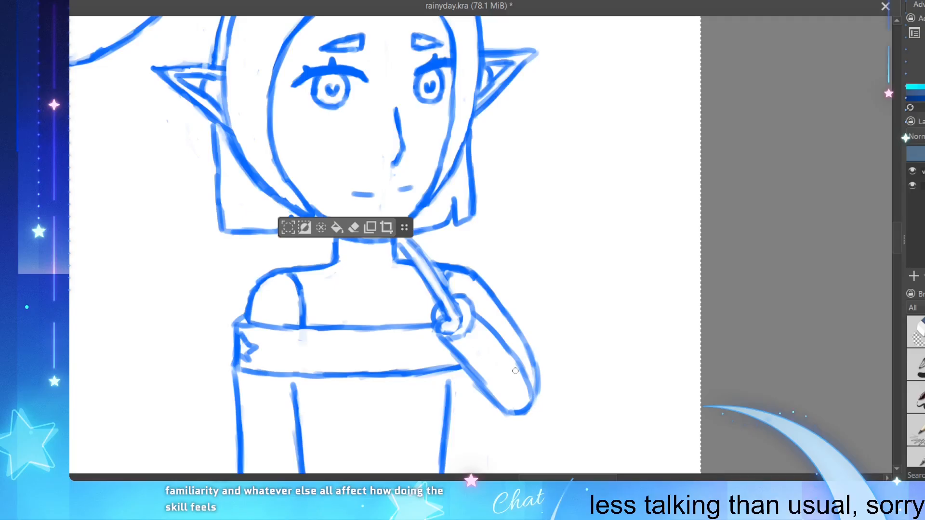
mouse_move(515, 365)
left_mouse_down()
mouse_move(542, 402)
mouse_move(529, 414)
mouse_move(538, 400)
left_mouse_up()
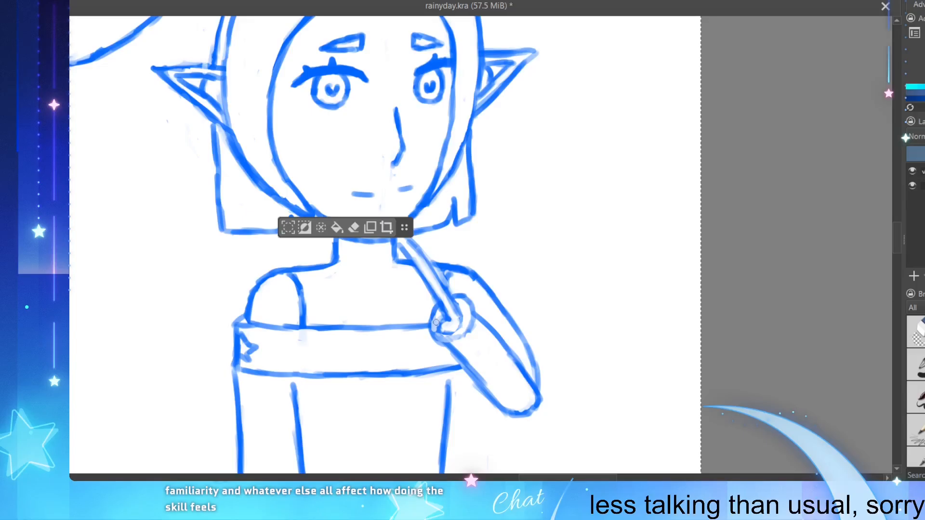
mouse_move(436, 323)
left_mouse_down()
mouse_move(448, 336)
mouse_move(461, 328)
left_mouse_up()
scroll(391, 162, "down", 2)
scroll(415, 116, "up", 1)
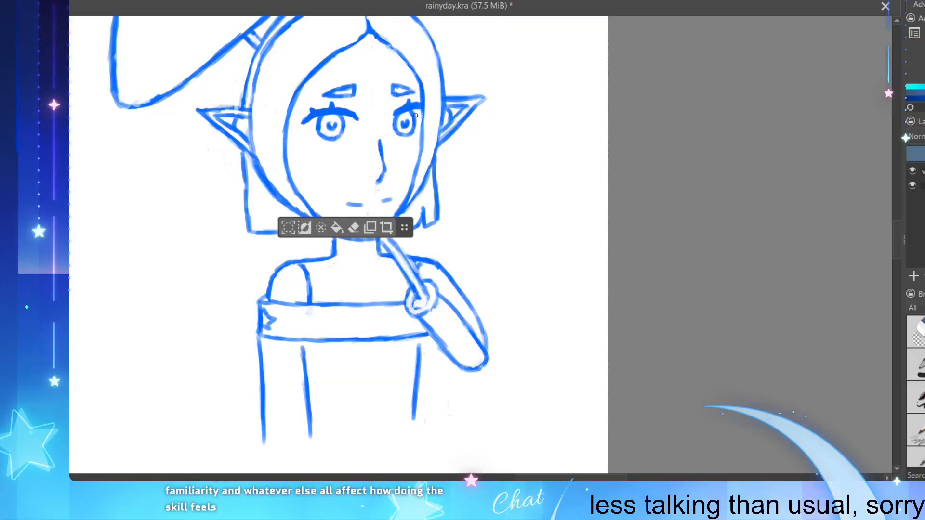
left_click(421, 307, "ctrl")
Step: Clean up the forearm's lower edge and extend the torso's right side line up to the band beneath it
left_click_drag(421, 319, 442, 343)
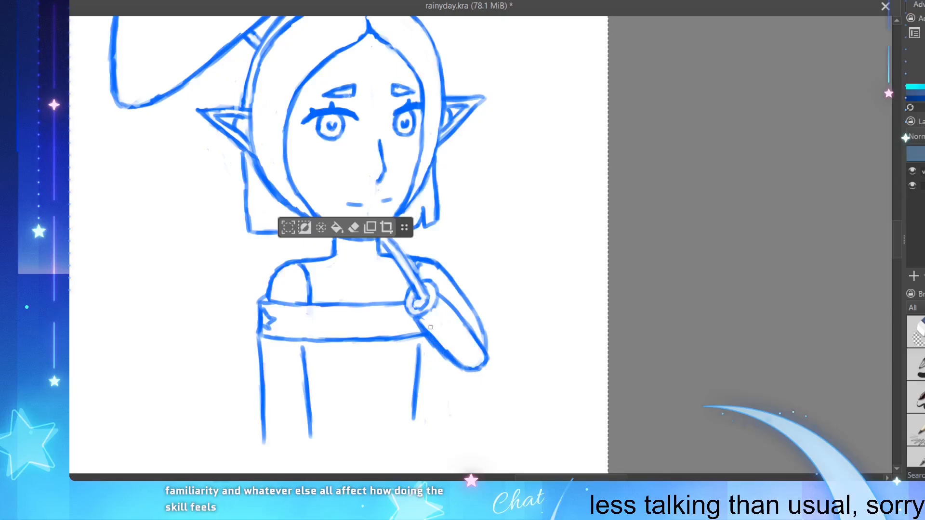
mouse_move(430, 332)
left_mouse_down()
mouse_move(455, 356)
mouse_move(414, 380)
left_mouse_up()
left_click_drag(424, 347, 414, 390)
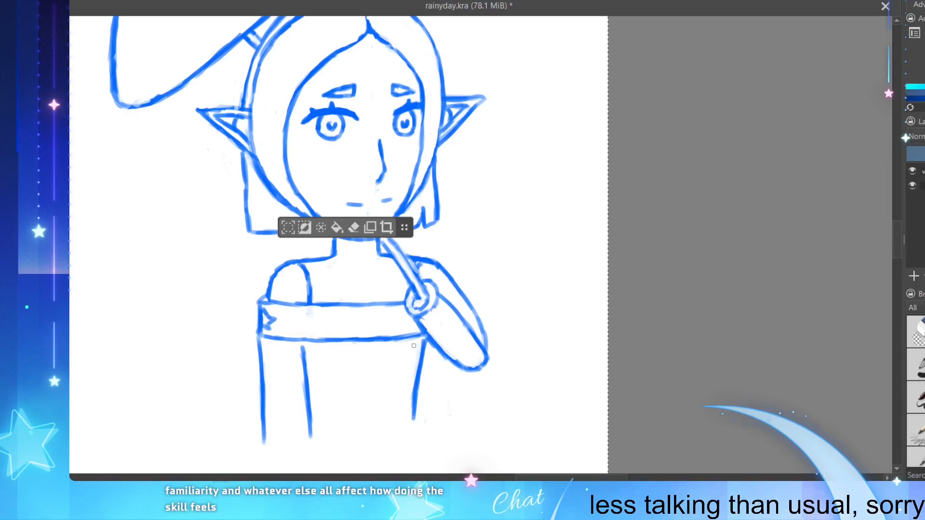
left_click_drag(425, 341, 423, 365)
left_click_drag(425, 332, 416, 398)
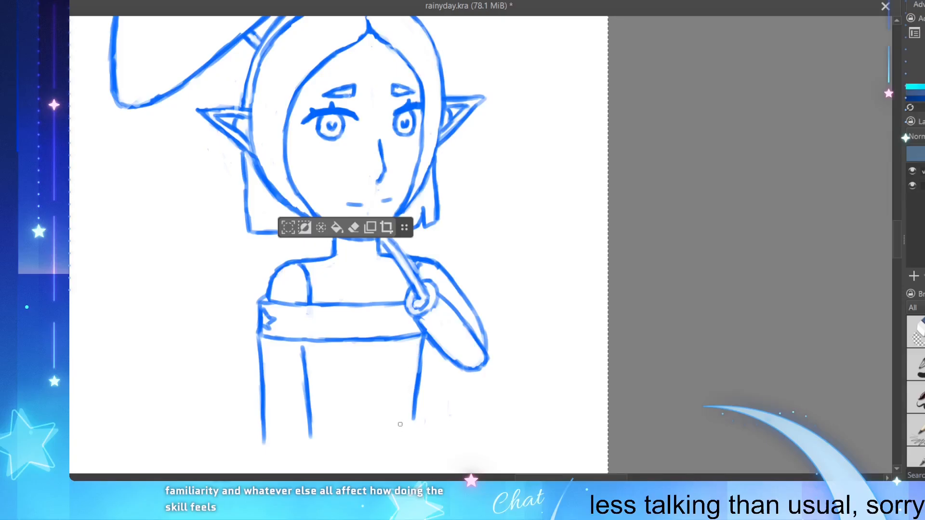
Step: Draw a slightly larger outline around the canopy's top and left side, from the lower-left corner to the right tip
scroll(318, 408, "down", 1)
scroll(315, 346, "up", 1)
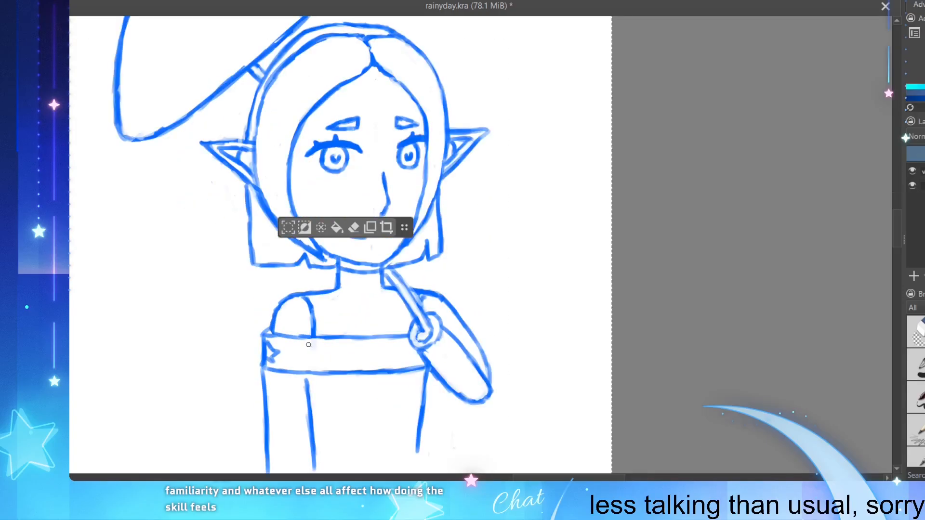
scroll(313, 386, "down", 2)
scroll(316, 427, "up", 1)
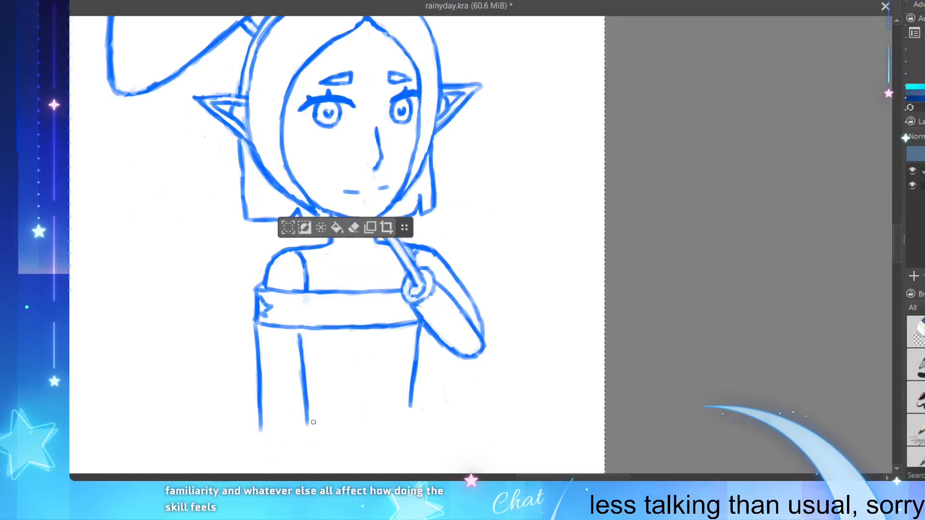
scroll(252, 244, "down", 1)
scroll(252, 244, "up", 1)
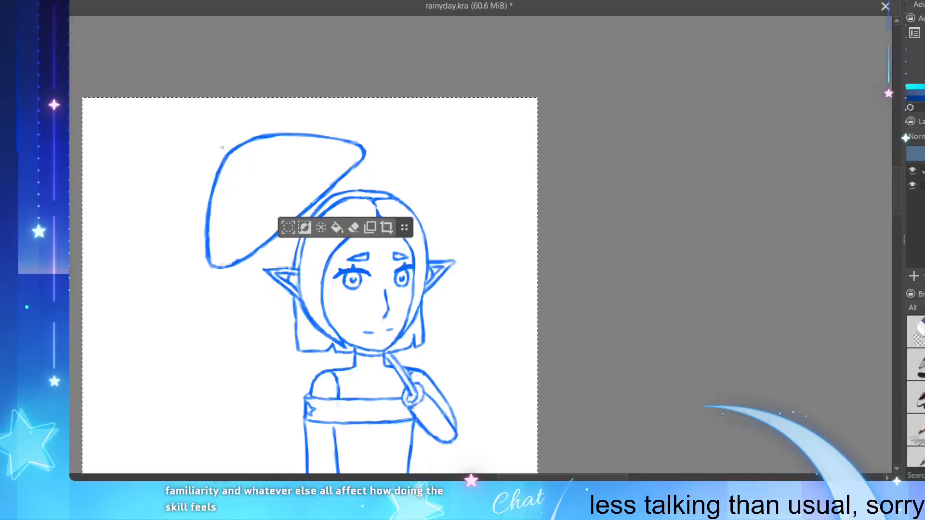
mouse_move(222, 147)
left_mouse_down()
mouse_move(236, 140)
mouse_move(203, 187)
mouse_move(196, 259)
mouse_move(200, 271)
mouse_move(215, 274)
mouse_move(231, 262)
left_mouse_up()
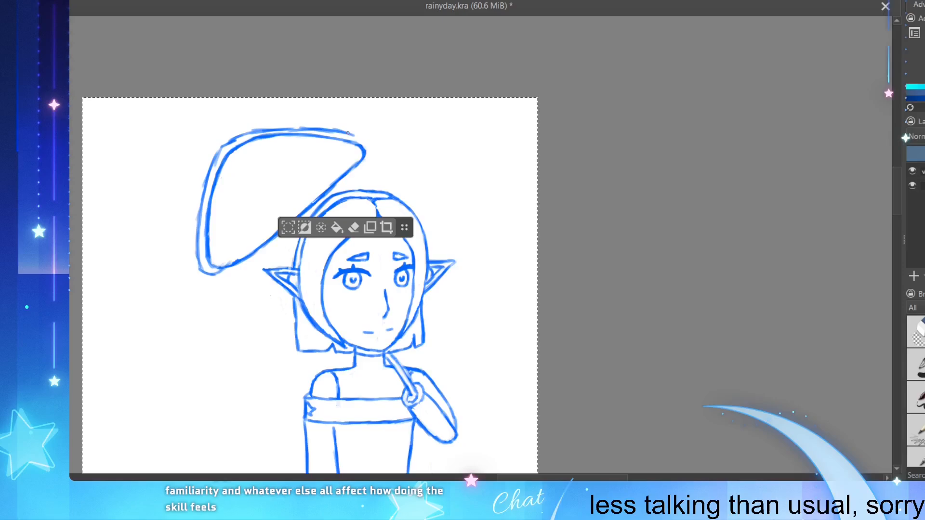
left_click_drag(348, 132, 365, 157)
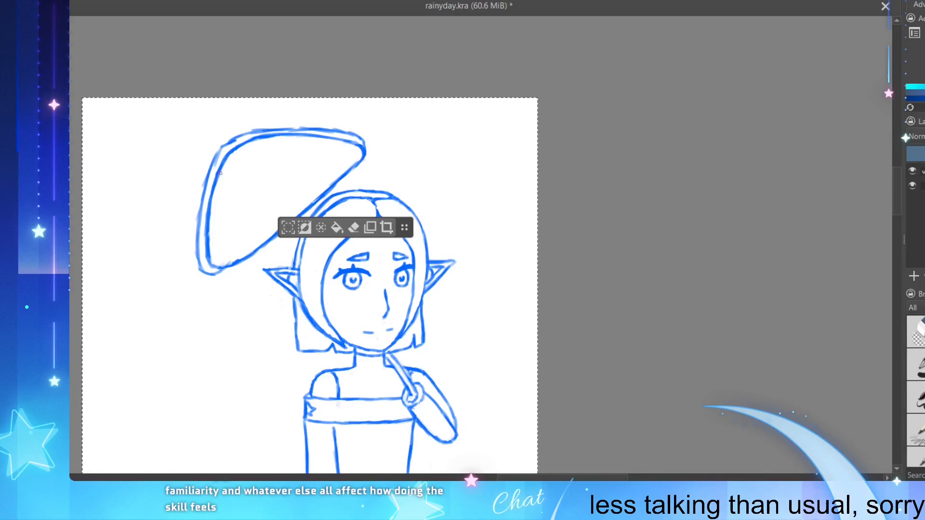
Step: Erase the canopy's old inner outline along its top, right tip and left side, and open the brush and colour palette
mouse_move(220, 172)
left_mouse_down()
mouse_move(215, 191)
mouse_move(233, 165)
mouse_move(222, 164)
mouse_move(246, 143)
mouse_move(226, 159)
mouse_move(250, 143)
left_mouse_up()
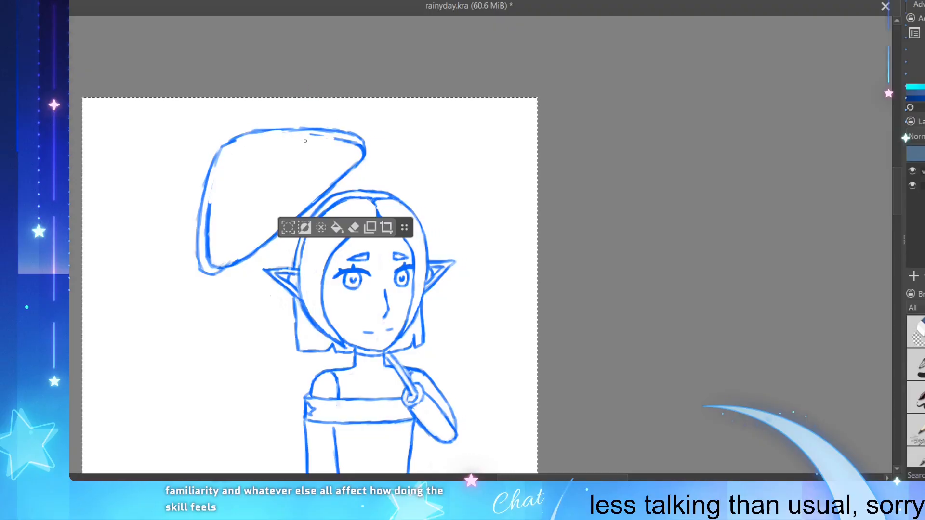
left_click_drag(333, 139, 360, 148)
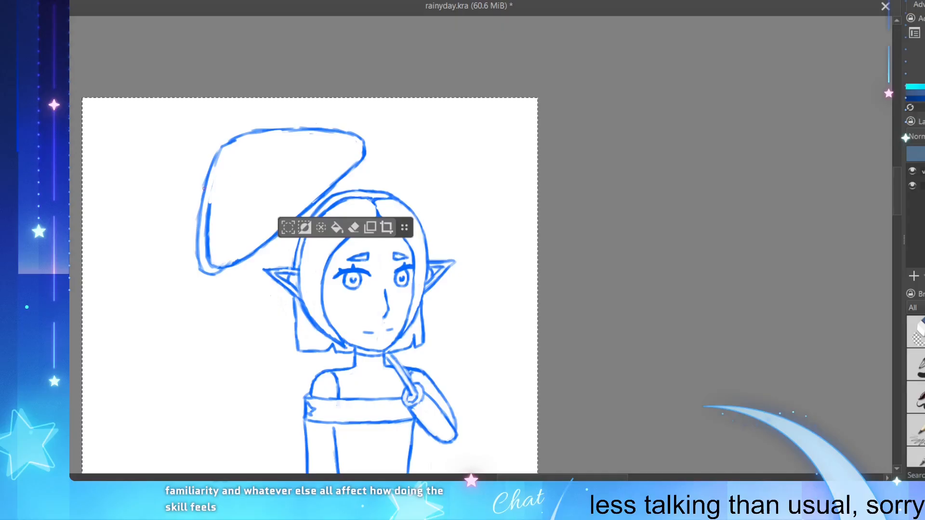
mouse_move(203, 188)
left_mouse_down()
mouse_move(218, 210)
mouse_move(202, 230)
mouse_move(210, 204)
mouse_move(206, 237)
mouse_move(225, 264)
mouse_move(217, 267)
mouse_move(240, 254)
mouse_move(211, 264)
mouse_move(206, 239)
mouse_move(208, 259)
left_mouse_up()
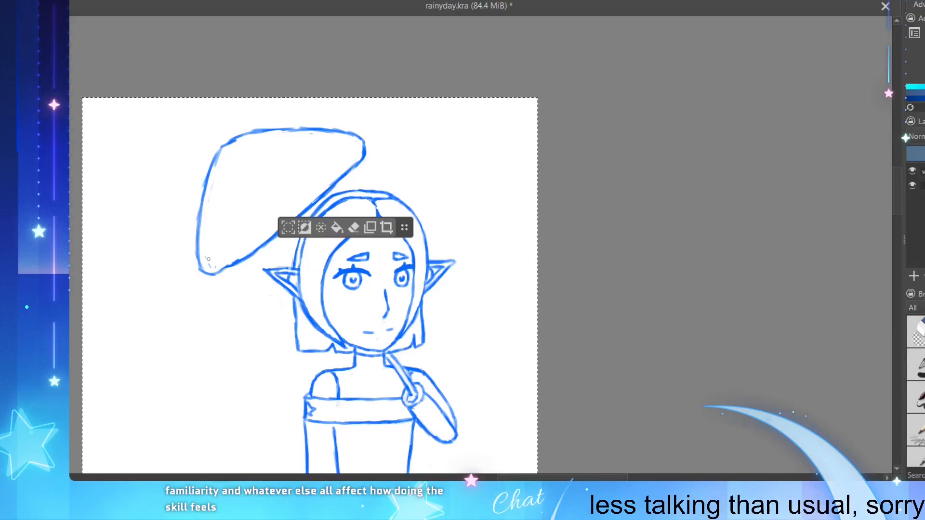
right_click(128, 456)
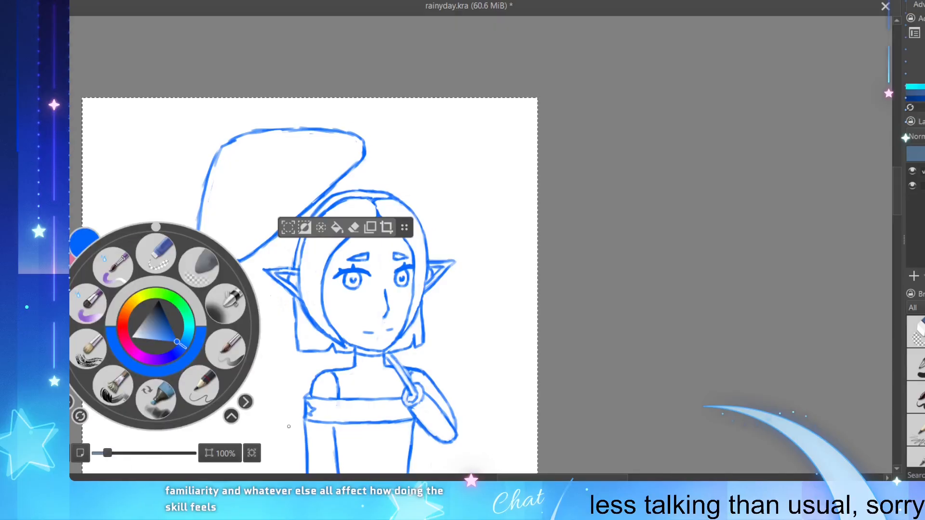
Step: Move the floating selection toolbar off the artwork into the empty canvas surroundings and draw the short shaft piece between canopy and head
right_click(127, 447)
right_click(468, 347)
left_click(415, 257)
right_click(415, 244)
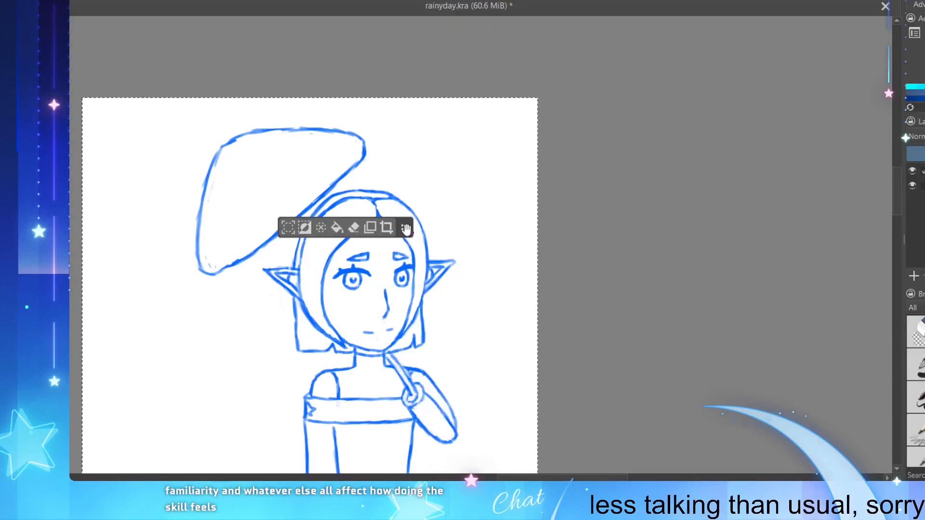
left_click_drag(401, 229, 701, 72)
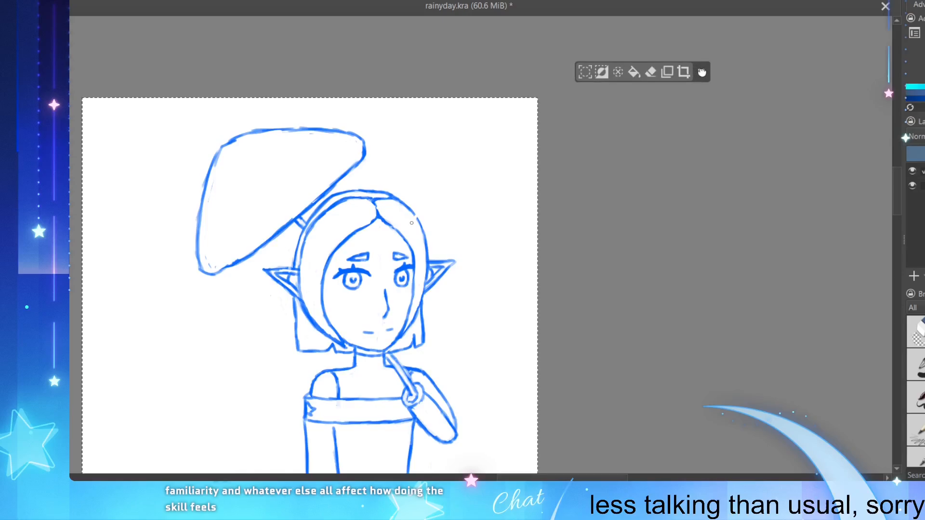
right_click(692, 132)
left_click(677, 325)
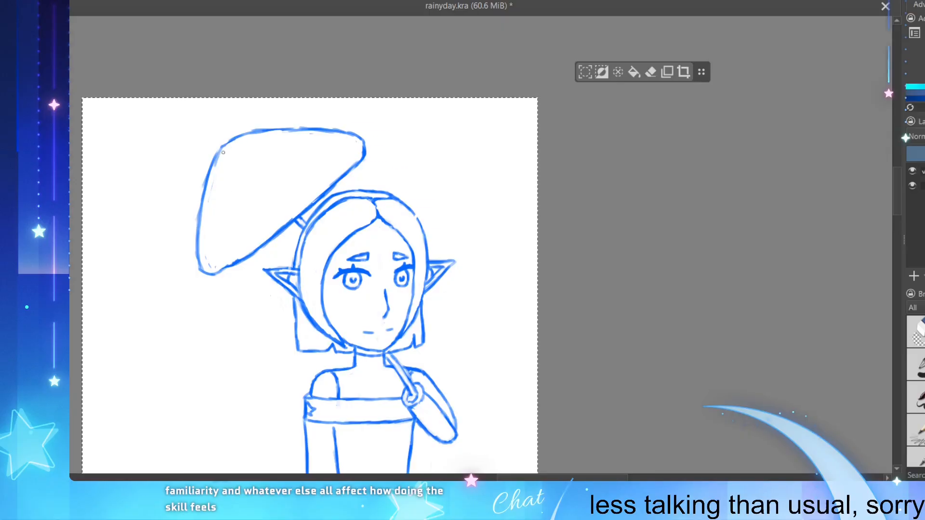
Step: Redraw the canopy's left side and top edge with a cleaner line and sharpen its upper-left and lower-left corners
left_click_drag(223, 152, 215, 183)
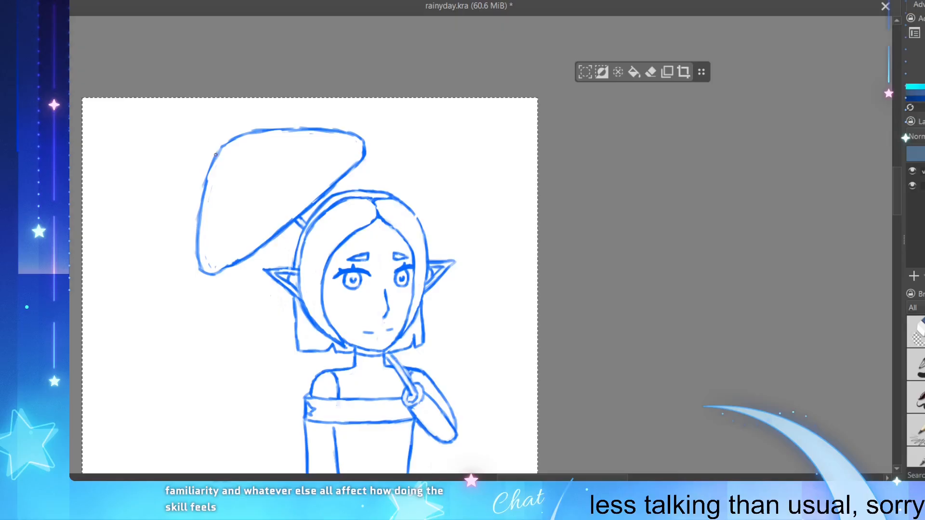
left_click_drag(220, 144, 204, 200)
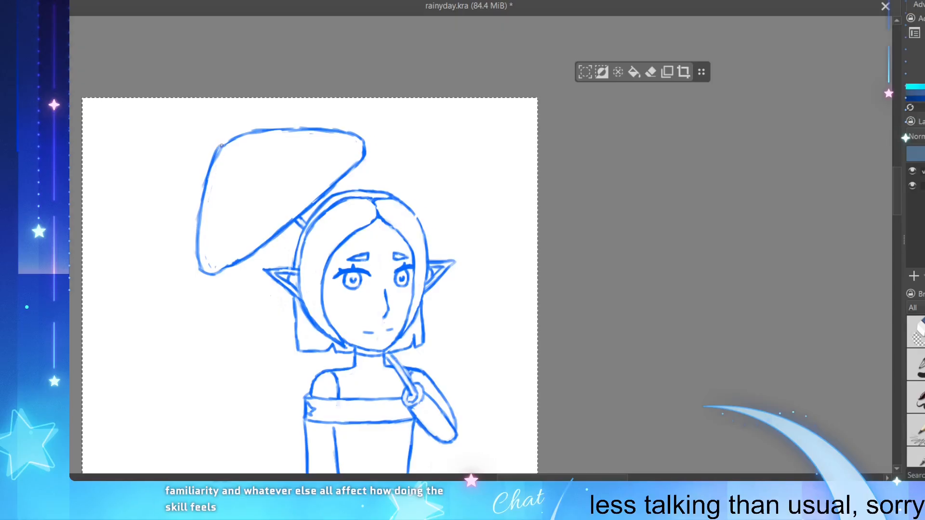
left_click_drag(220, 147, 231, 140)
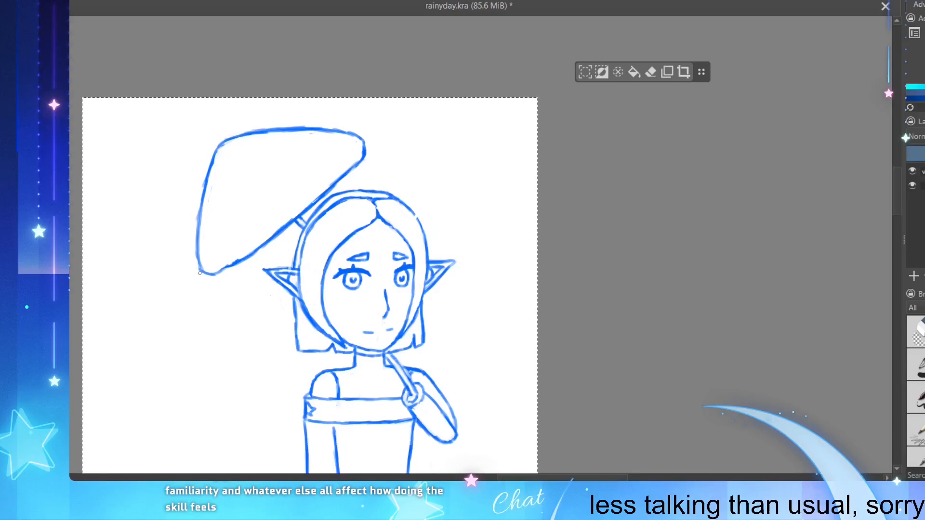
left_click_drag(198, 271, 213, 274)
left_click_drag(218, 148, 228, 140)
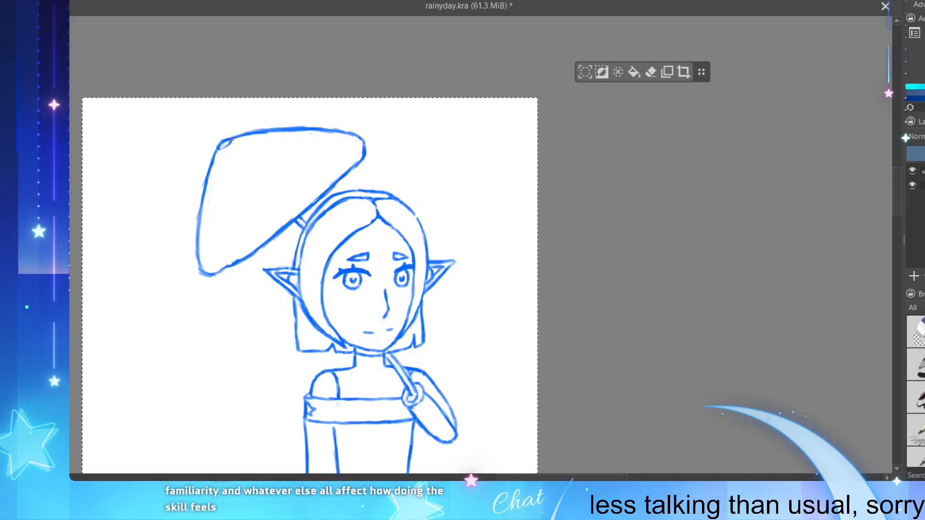
Step: Add small bead tips at the canopy's upper-left and lower-left corners and along the first scallops of its lower edge
left_click_drag(221, 148, 230, 141)
mouse_move(202, 272)
left_mouse_down()
mouse_move(203, 272)
mouse_move(258, 253)
mouse_move(264, 245)
mouse_move(251, 250)
mouse_move(294, 219)
left_mouse_up()
key("e")
key("ctrl+z")
key("ctrl+z")
key("ctrl+z")
key("e")
key("e")
key("e")
key("e")
key("ctrl+z")
key("ctrl+z")
key("ctrl+z")
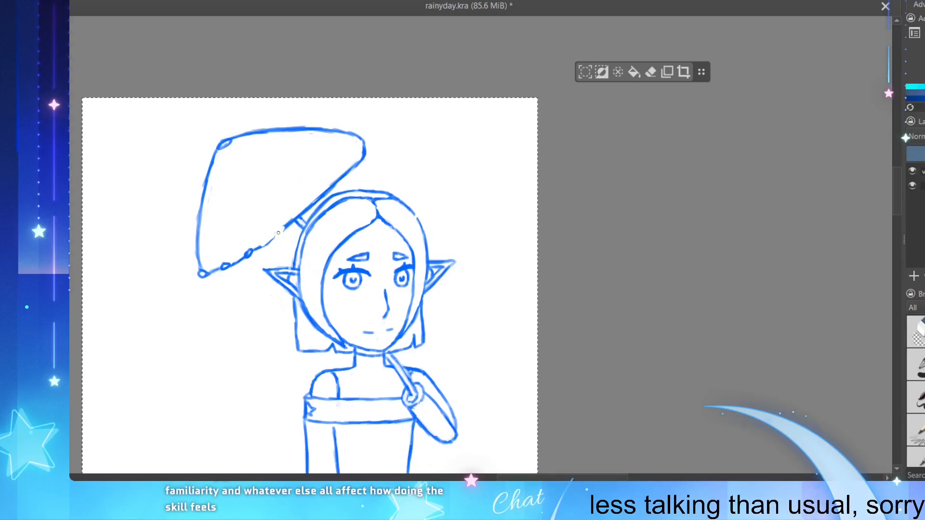
Step: Continue the scalloped, beaded lower edge up to the canopy's right tip, replacing the old smooth line, and save the file
mouse_move(265, 248)
left_mouse_down()
mouse_move(323, 198)
mouse_move(300, 122)
mouse_move(313, 202)
left_mouse_up()
key("ctrl+z")
left_click_drag(306, 208, 312, 204)
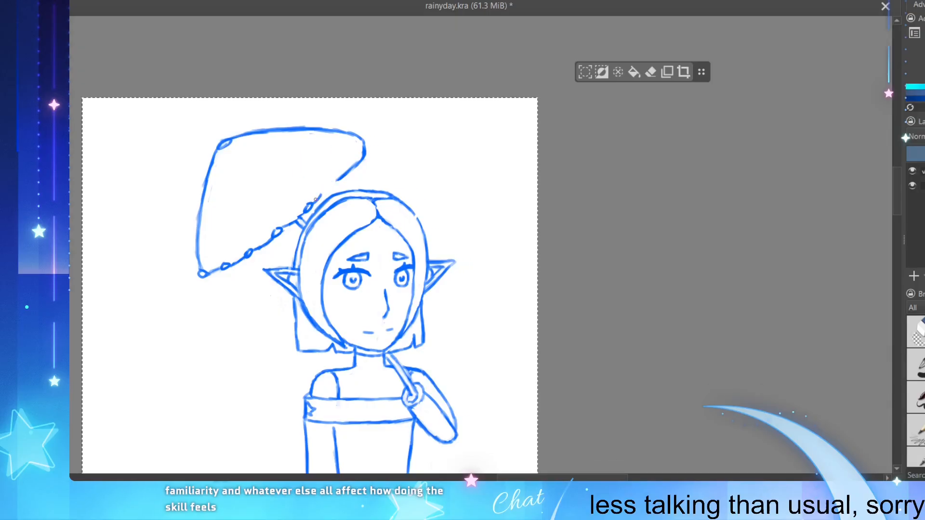
left_click_drag(315, 199, 370, 150)
left_click_drag(330, 183, 364, 142)
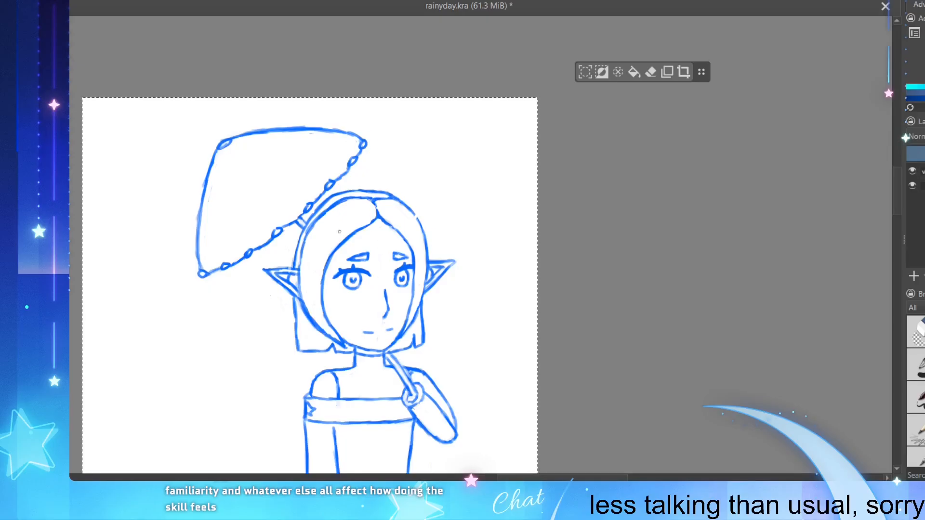
key("ctrl+s")
Step: Draw evenly spaced curved vertical lines across the off-shoulder band, from its left end to the hand
scroll(336, 438, "down", 3)
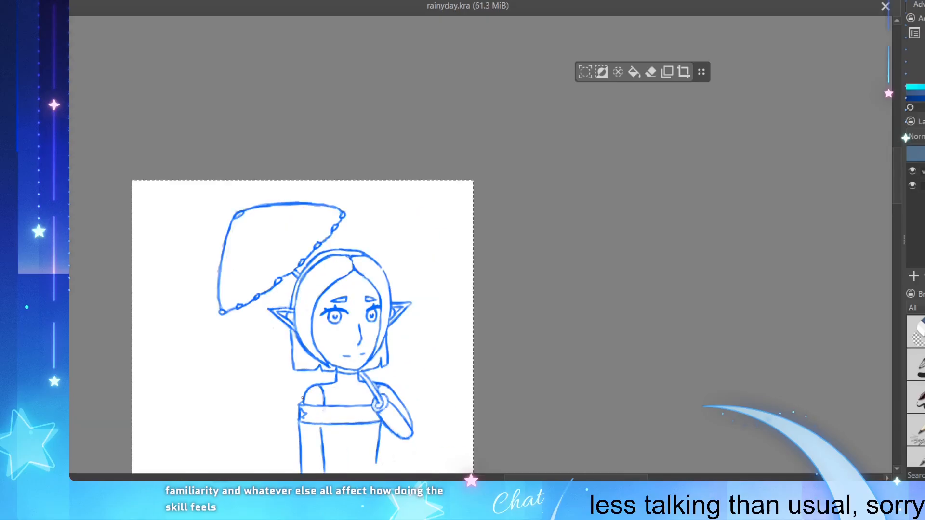
scroll(337, 438, "up", 2)
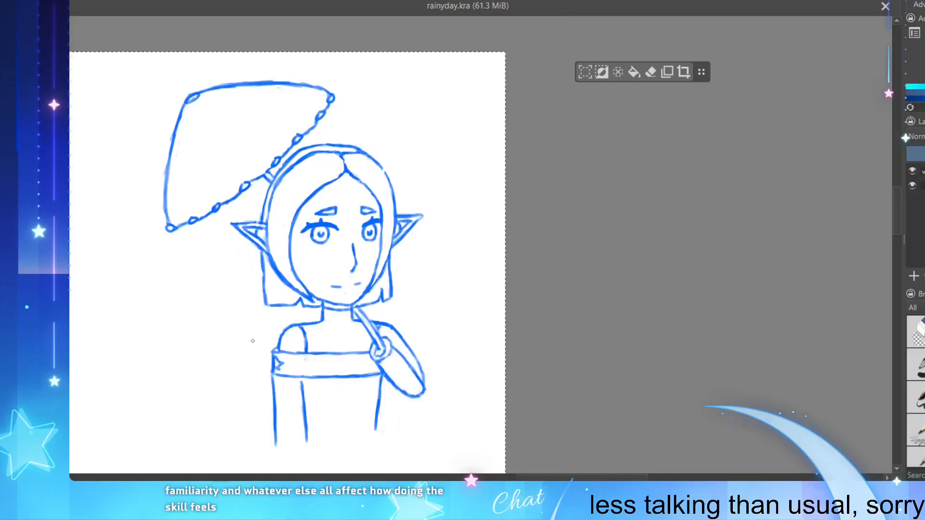
scroll(395, 404, "up", 2)
scroll(117, 400, "down", 2)
scroll(136, 410, "up", 2)
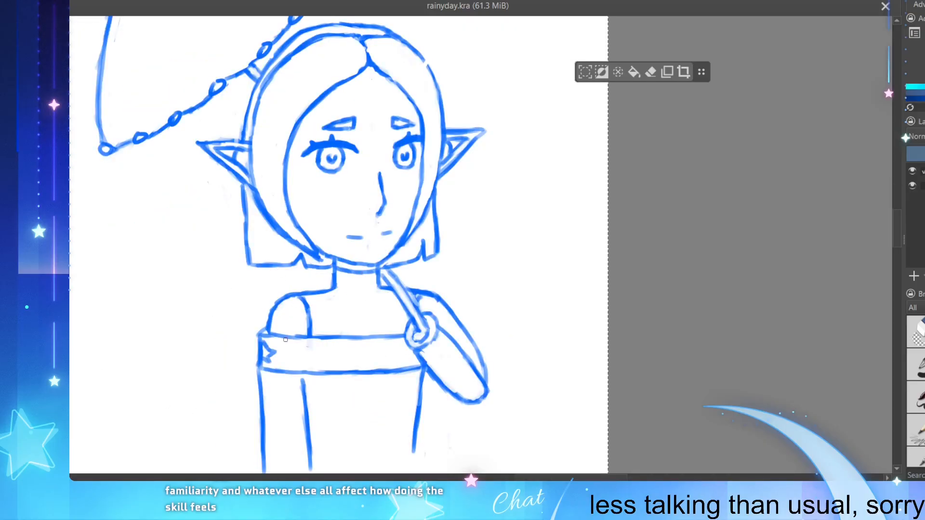
mouse_move(285, 340)
left_mouse_down()
mouse_move(309, 341)
mouse_move(315, 355)
mouse_move(309, 339)
mouse_move(314, 370)
left_mouse_up()
key("ctrl+z")
mouse_move(337, 342)
left_mouse_down()
mouse_move(344, 371)
mouse_move(371, 353)
mouse_move(372, 371)
left_mouse_up()
mouse_move(388, 339)
left_mouse_down()
mouse_move(396, 357)
mouse_move(416, 365)
left_mouse_up()
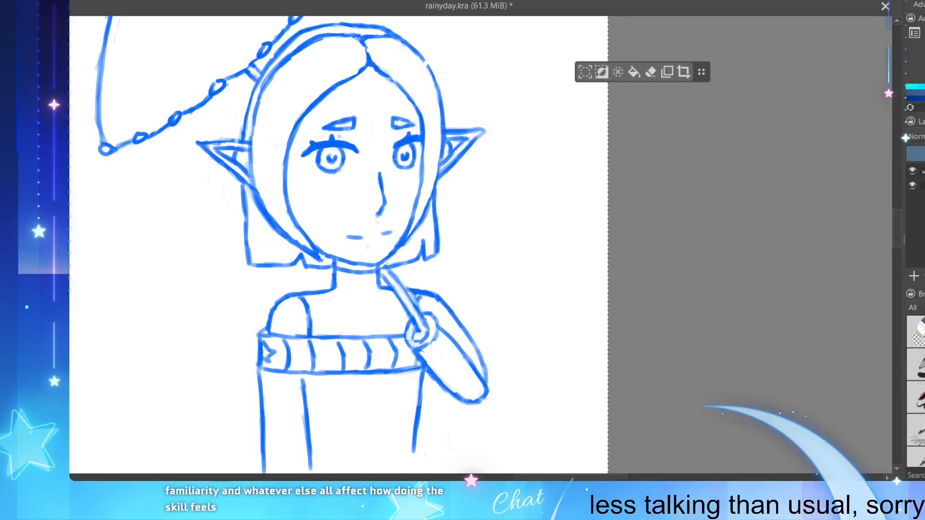
Step: Draw a short, thin eyelid crease above the inner corner of each eye and save the file
left_click_drag(351, 139, 399, 134)
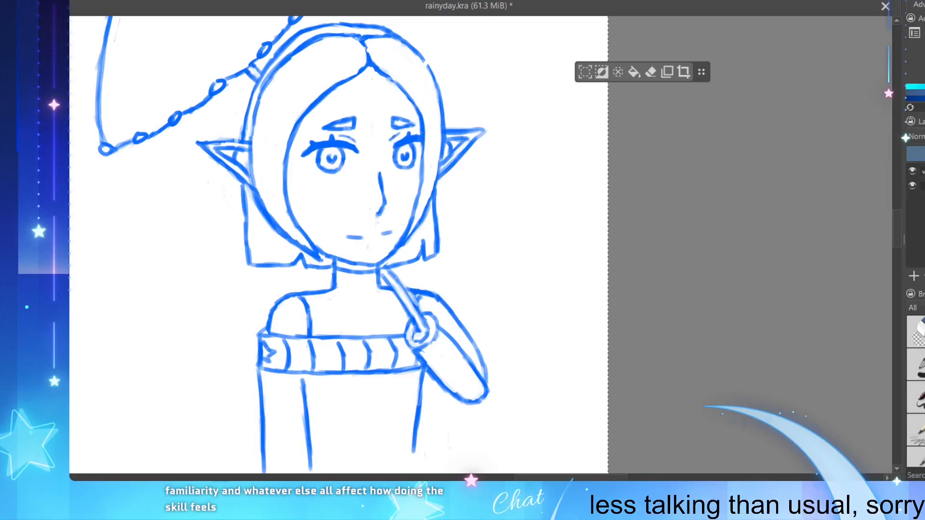
key("ctrl+z")
key("ctrl+z")
left_click_drag(390, 139, 403, 133)
key("ctrl+z")
key("ctrl+z")
left_click_drag(400, 134, 396, 137)
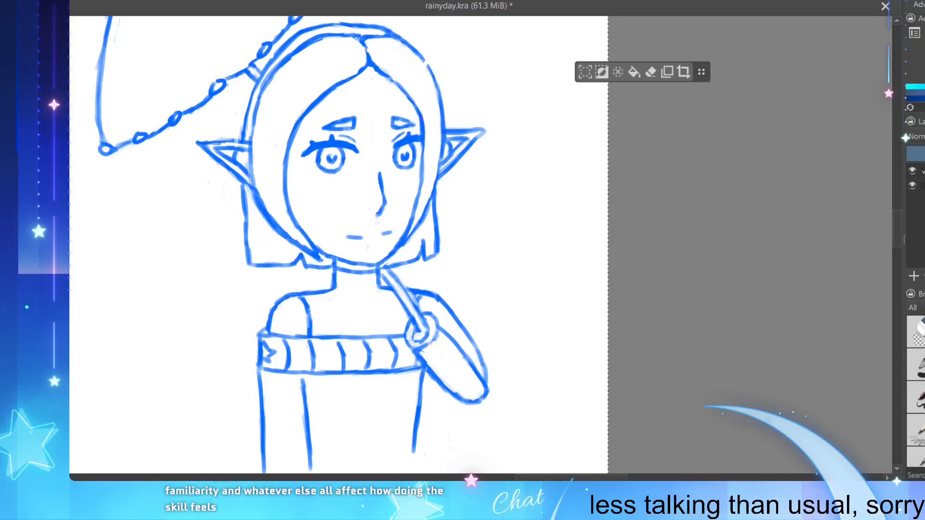
key("ctrl+z")
key("ctrl+z")
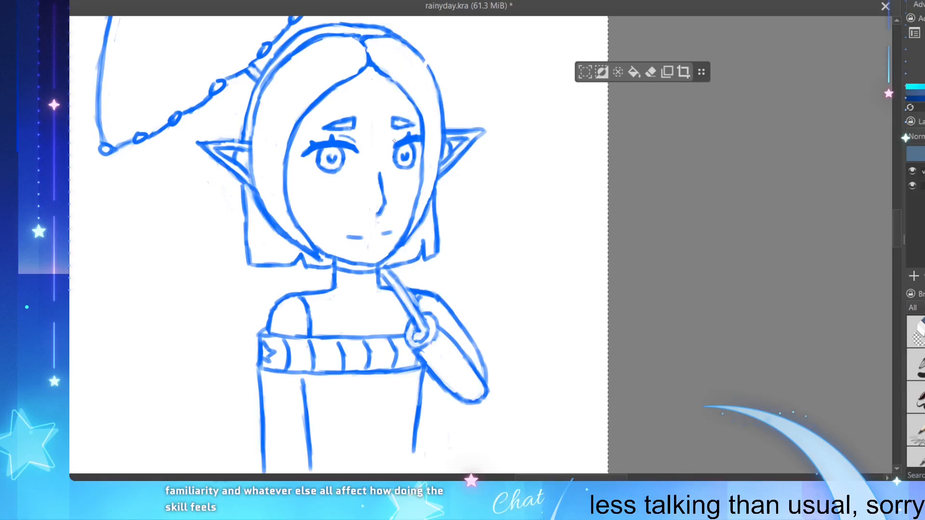
left_click_drag(393, 143, 412, 132)
key("ctrl+z")
key("ctrl+s")
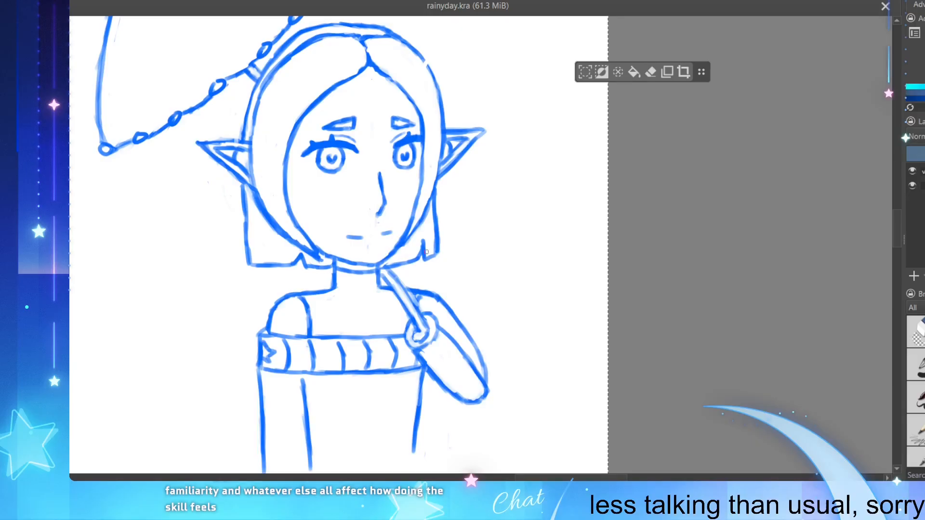
Step: Draw a long earring with a diamond-shaped pendant hanging below the right-hand ear beside the hair, refine it and save the file
left_click_drag(277, 323, 299, 307)
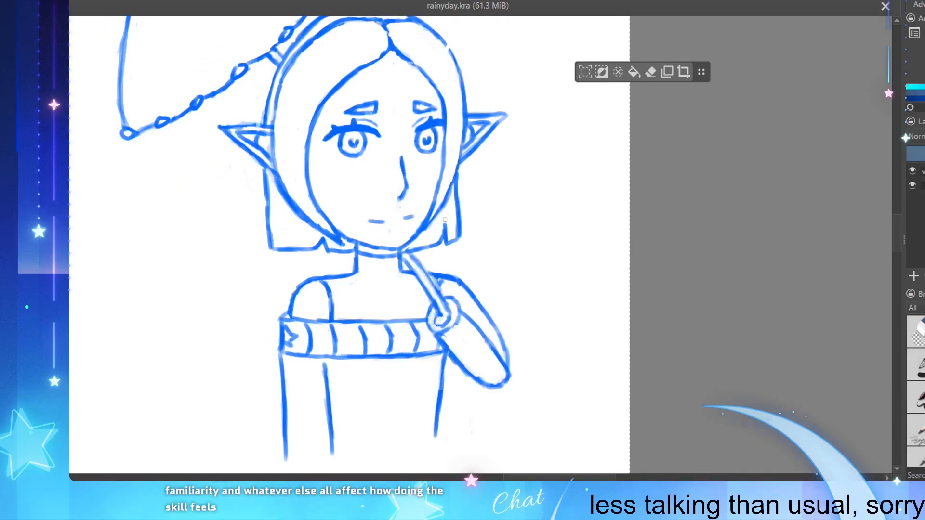
mouse_move(448, 203)
left_mouse_down()
mouse_move(452, 249)
mouse_move(456, 233)
mouse_move(449, 275)
left_mouse_up()
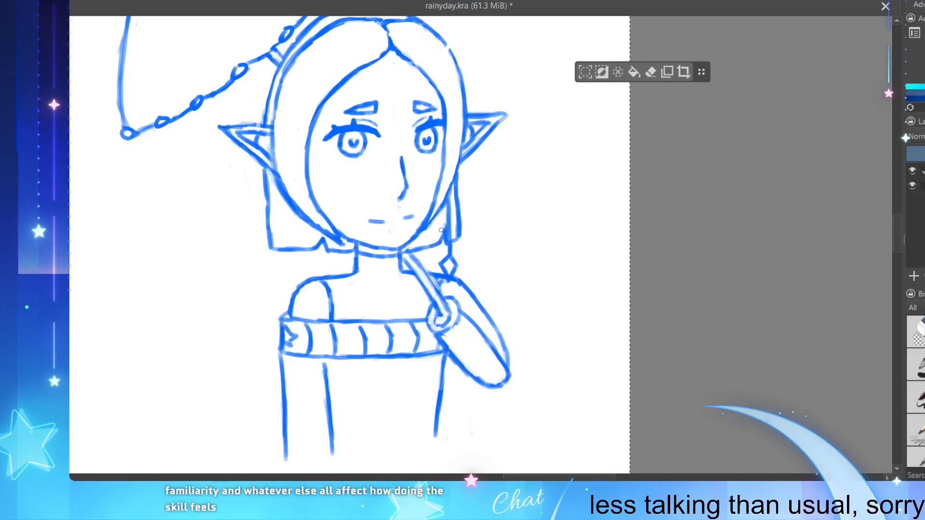
key("ctrl+s")
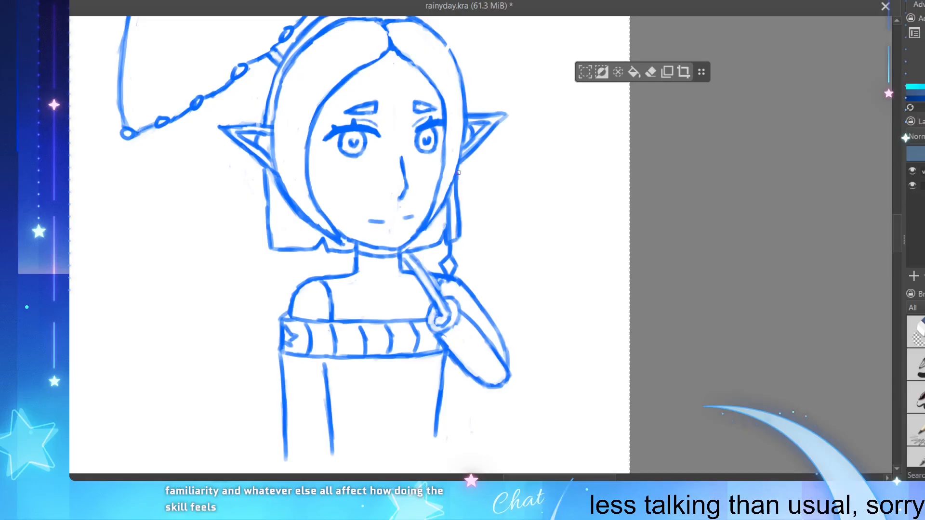
left_click_drag(441, 262, 447, 257)
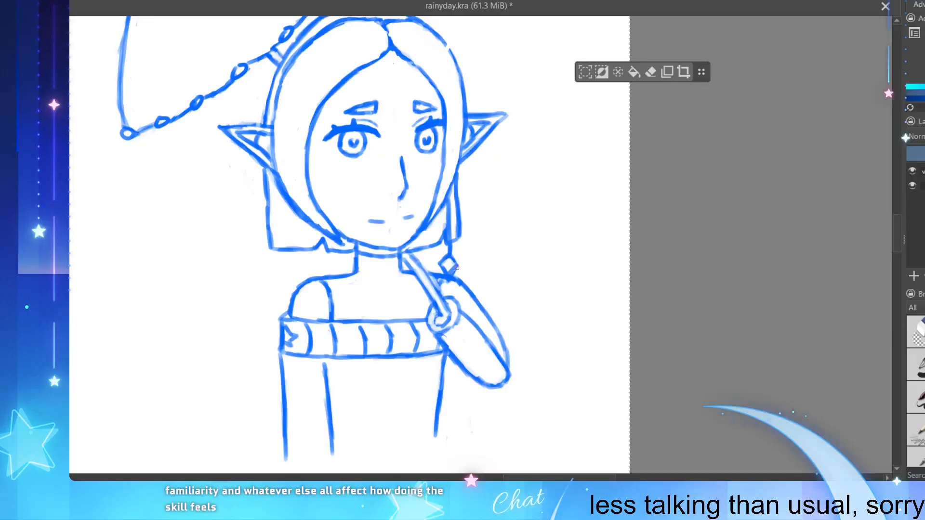
key("ctrl+z")
key("ctrl+s")
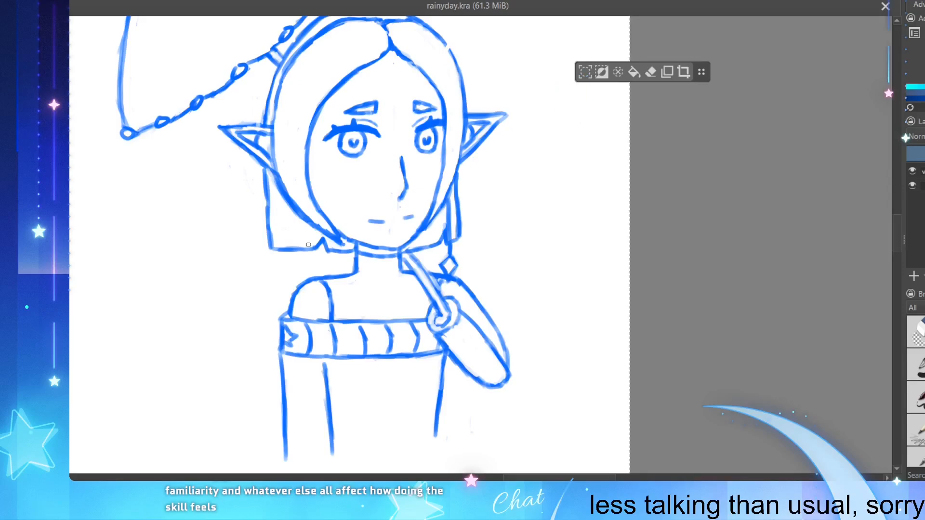
scroll(257, 332, "down", 1)
scroll(227, 340, "up", 1)
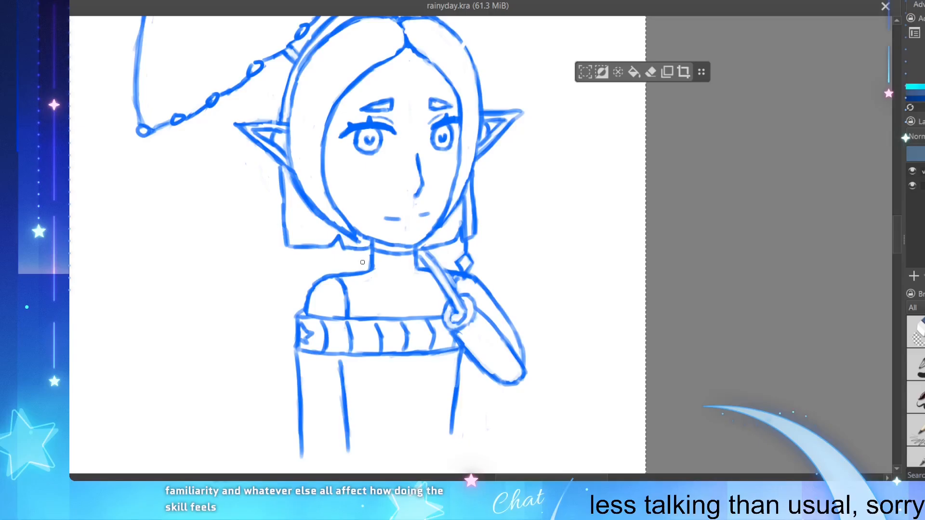
left_click_drag(466, 252, 475, 249)
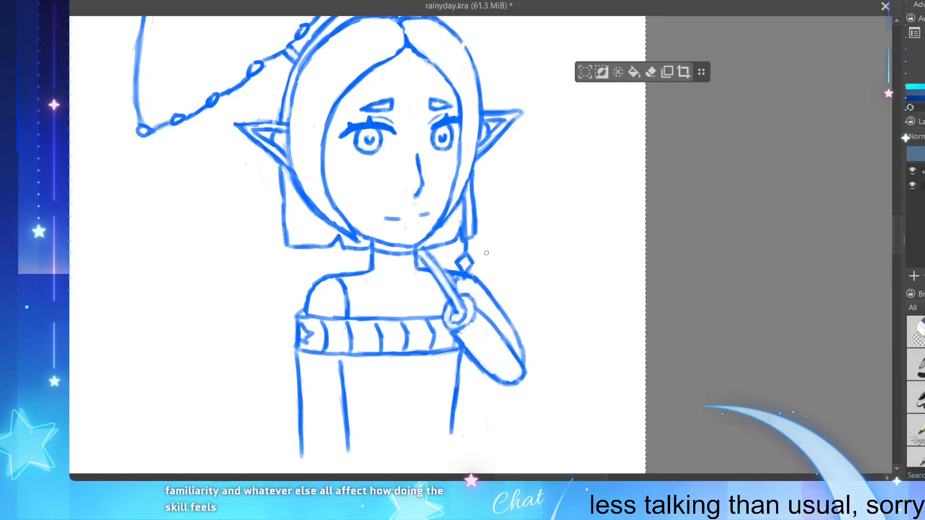
key("ctrl+s")
Step: Draw a V-shaped necklace from both shoulders down over the band, ending in a diamond-shaped pendant on the chest
scroll(432, 253, "down", 2)
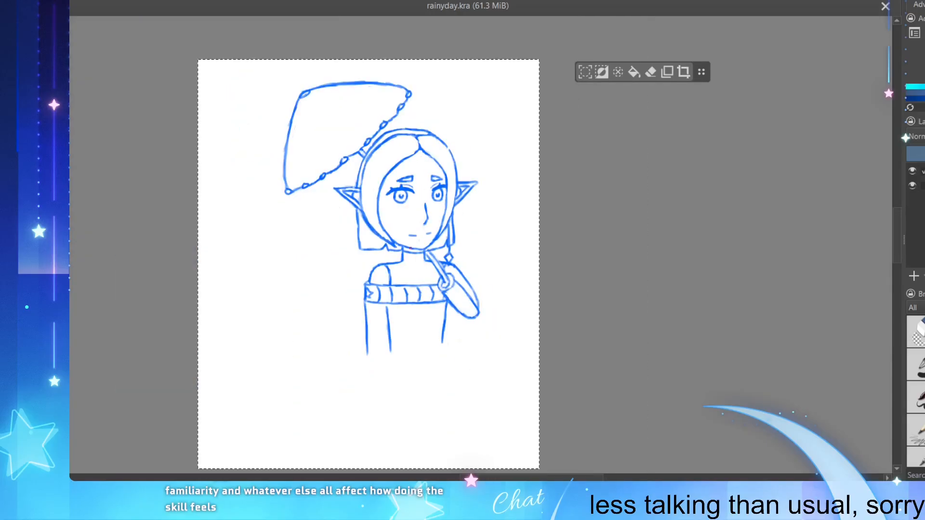
scroll(387, 255, "up", 1)
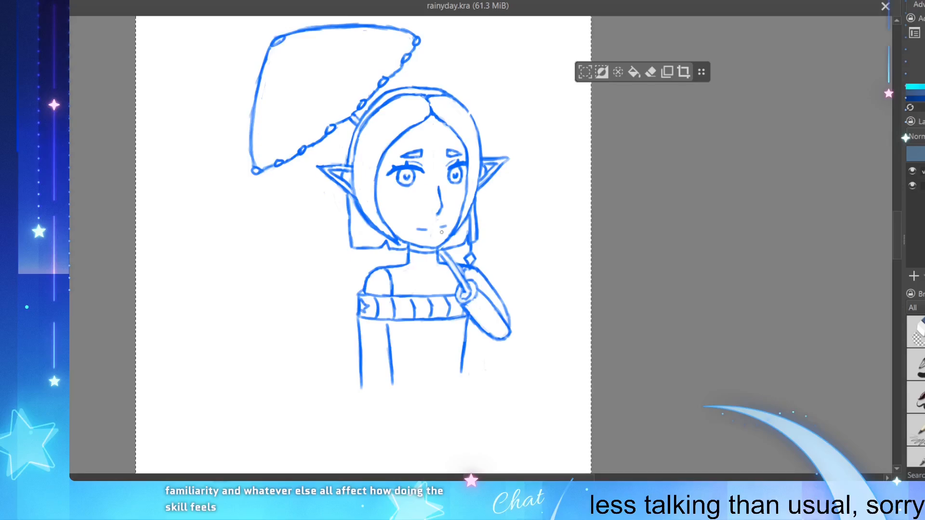
mouse_move(408, 261)
left_mouse_down()
mouse_move(388, 265)
mouse_move(383, 281)
mouse_move(414, 318)
left_mouse_up()
key("ctrl+z")
key("ctrl+z")
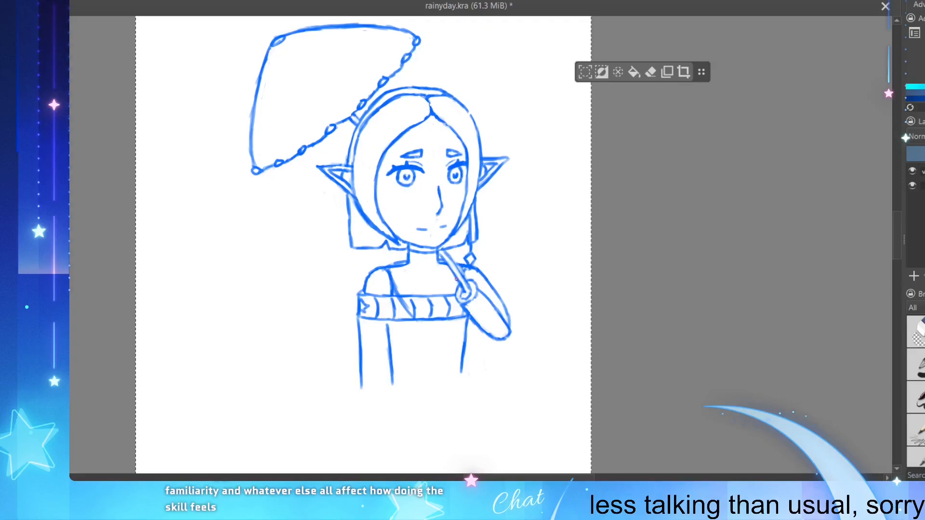
mouse_move(457, 278)
left_mouse_down()
mouse_move(442, 318)
mouse_move(415, 319)
mouse_move(432, 340)
left_mouse_up()
left_click_drag(446, 310, 434, 336)
key("ctrl+z")
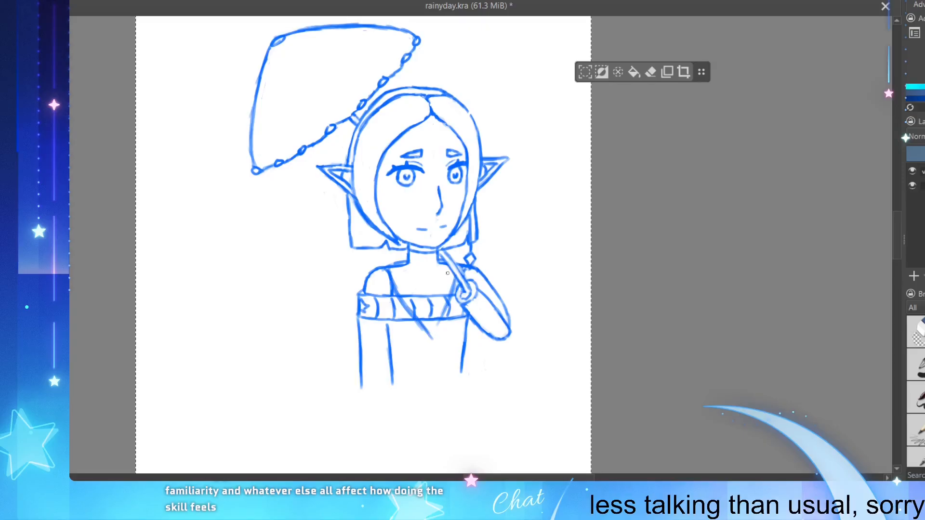
key("ctrl+z")
mouse_move(457, 285)
left_mouse_down()
mouse_move(430, 328)
mouse_move(420, 324)
mouse_move(431, 334)
mouse_move(441, 323)
mouse_move(434, 357)
left_mouse_up()
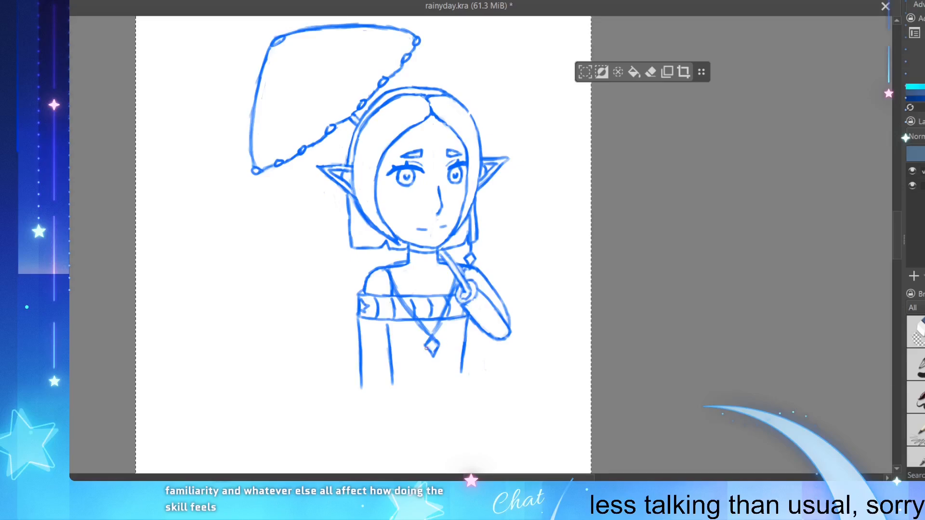
left_click_drag(425, 345, 432, 355)
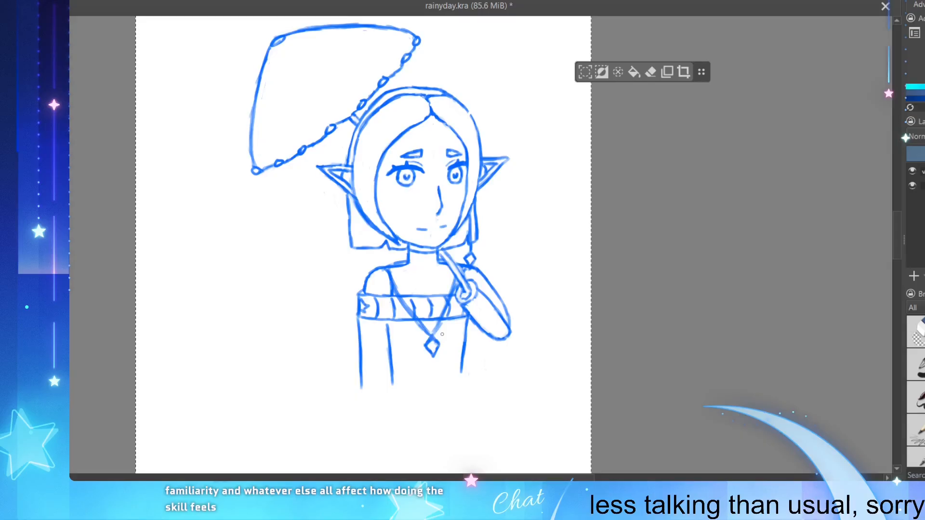
Step: Clean up the necklace's lower point where the chain meets the diamond pendant and save the file
scroll(451, 346, "down", 1)
scroll(414, 236, "up", 1)
scroll(418, 245, "down", 1)
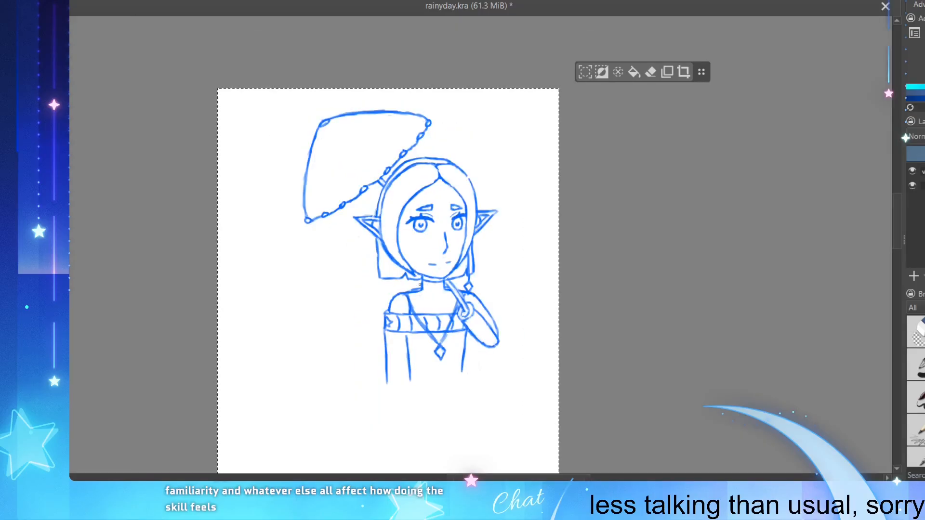
scroll(418, 248, "up", 1)
scroll(445, 325, "up", 1)
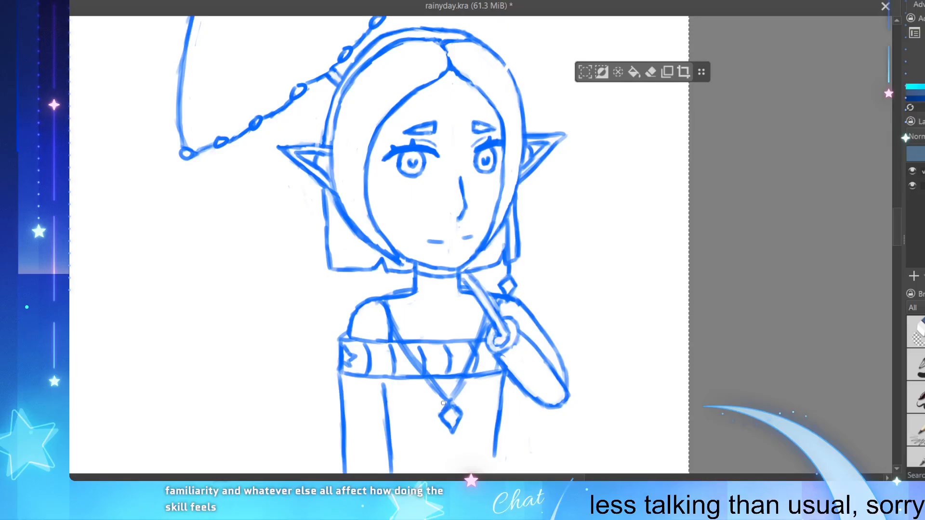
left_click_drag(446, 401, 431, 420)
key("ctrl+z")
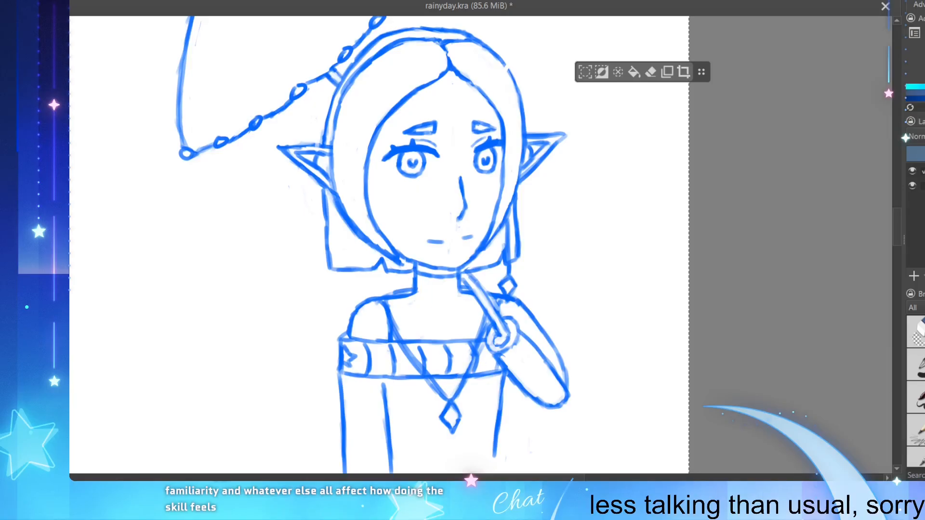
key("ctrl+s")
scroll(438, 327, "down", 1)
scroll(423, 340, "up", 1)
scroll(408, 347, "down", 1)
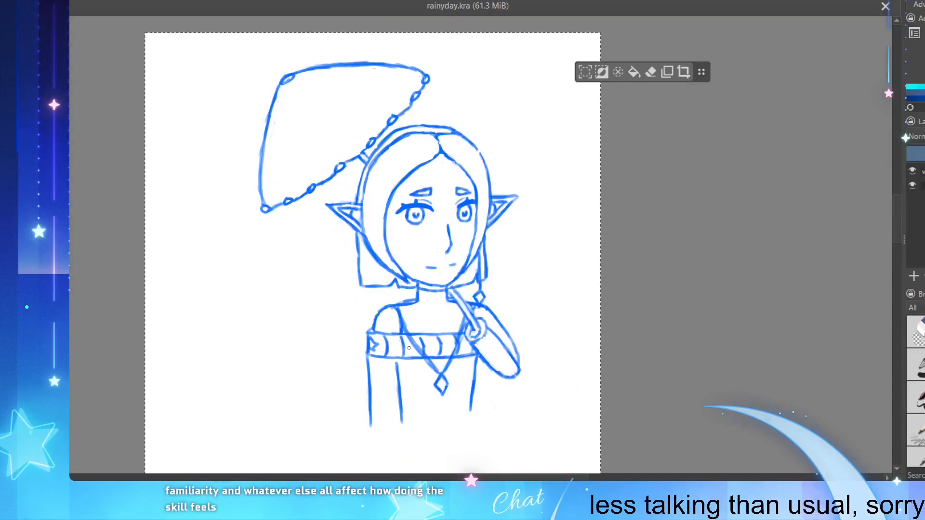
Step: Close the small gap in the upper right-hand curve of the hair outline and save the file
scroll(408, 347, "down", 1)
scroll(391, 385, "up", 1)
scroll(380, 448, "up", 1)
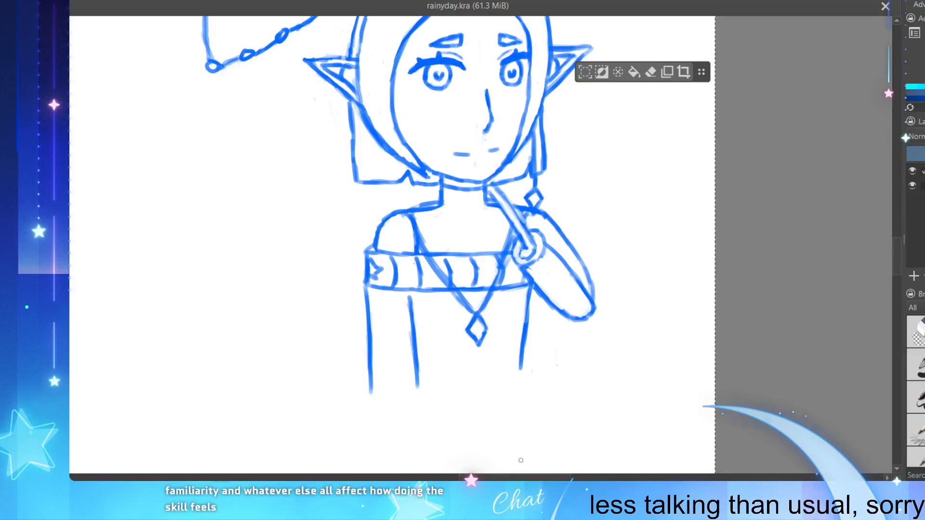
key("2")
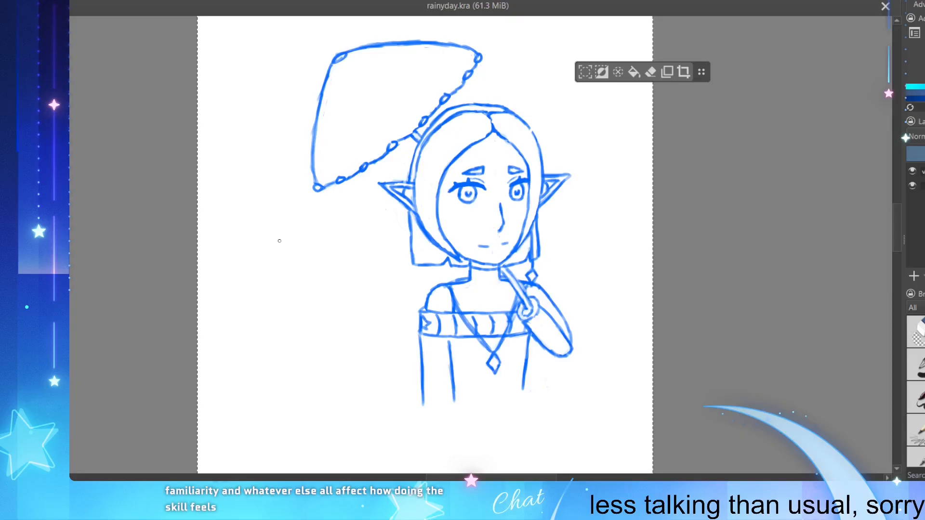
scroll(279, 241, "up", 2)
scroll(290, 224, "down", 2)
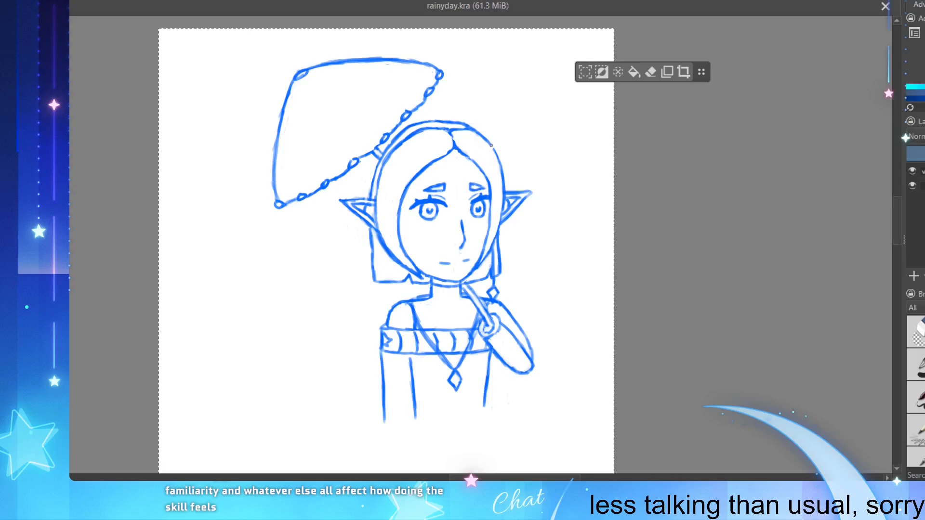
left_click_drag(491, 144, 496, 152)
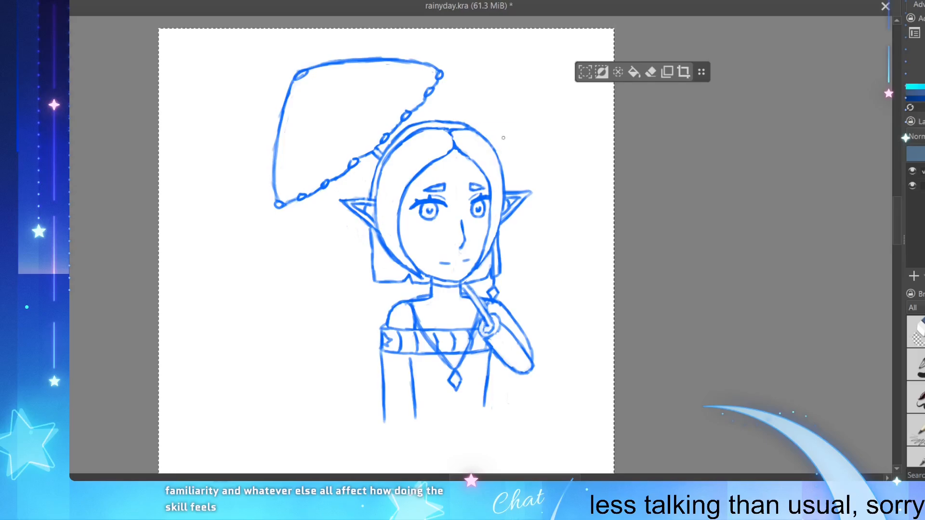
key("ctrl+s")
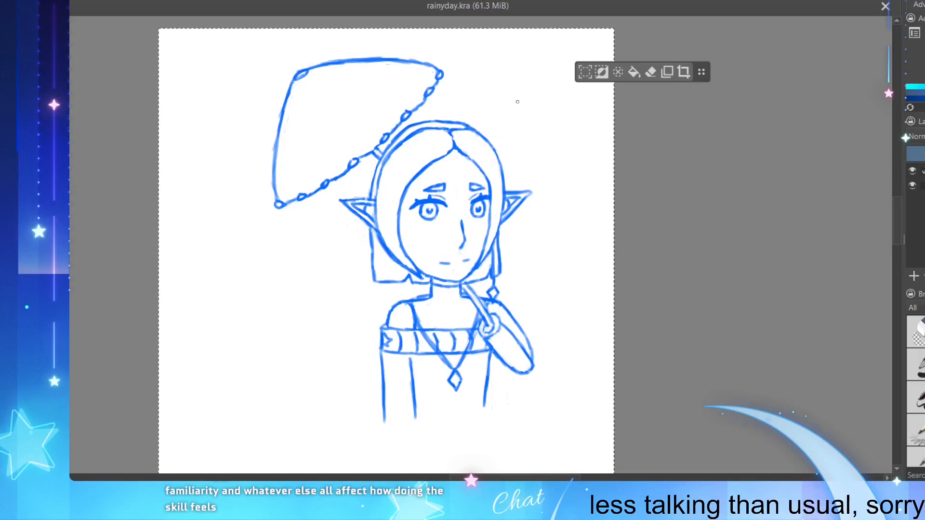
Step: Draw a segmented bracelet around the wrist just below the hand holding the umbrella handle and save the file
scroll(412, 251, "up", 1)
scroll(363, 356, "down", 1)
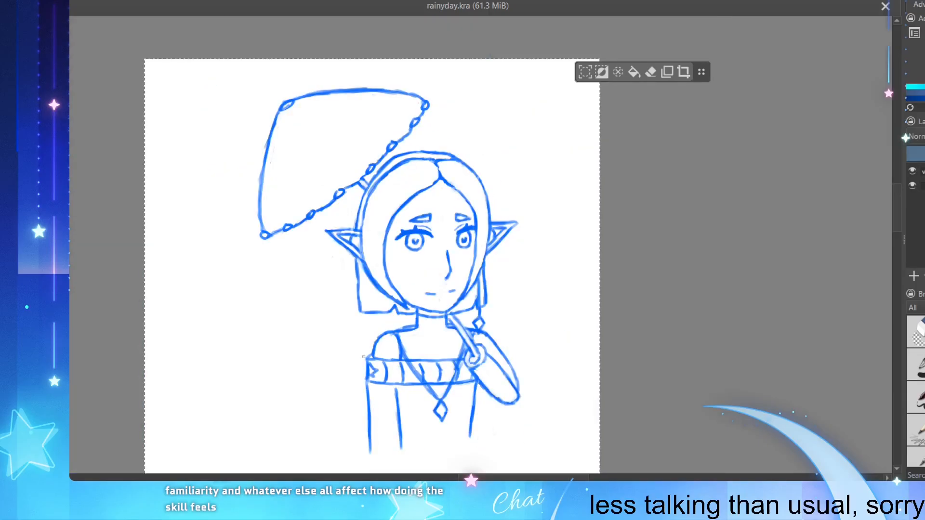
scroll(381, 424, "up", 2)
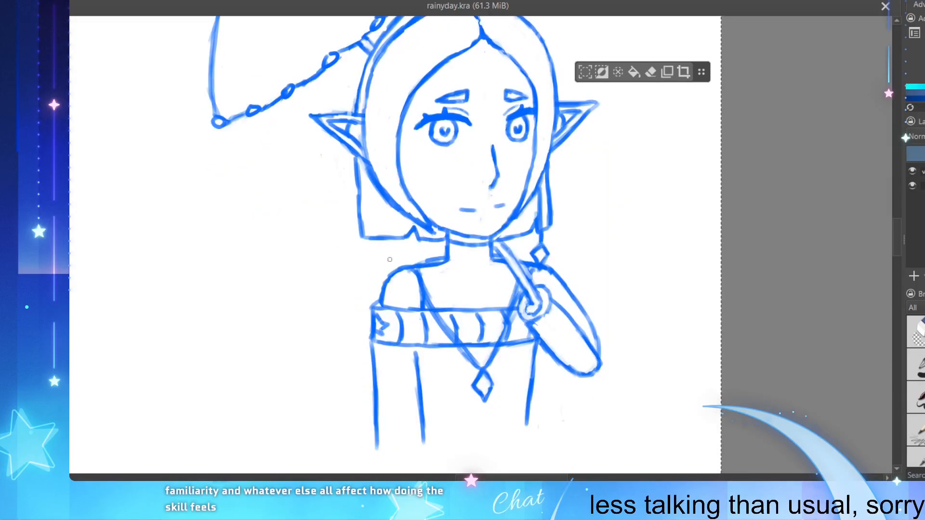
left_click_drag(413, 276, 415, 270)
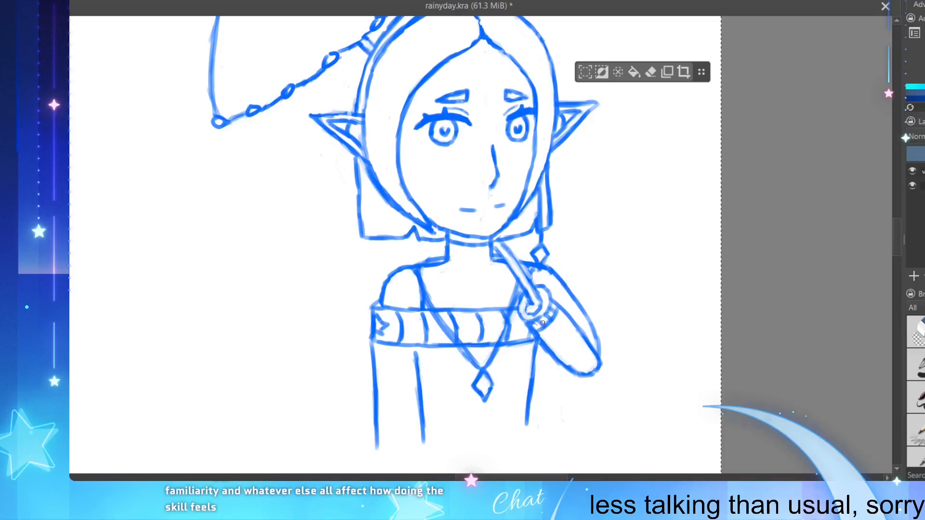
key("ctrl+s")
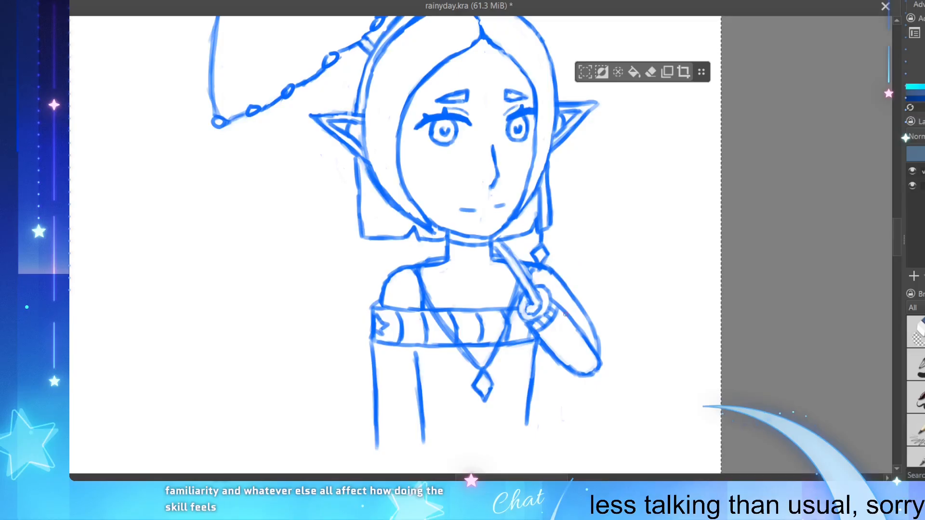
Step: Try to rework the outer curve of the bare left-hand shoulder
scroll(479, 207, "down", 3)
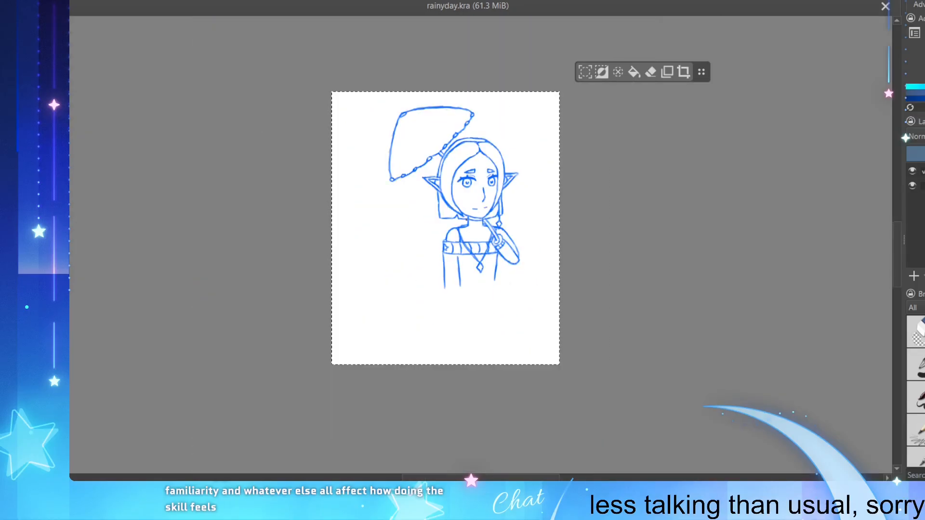
scroll(466, 178, "up", 3)
scroll(475, 224, "down", 3)
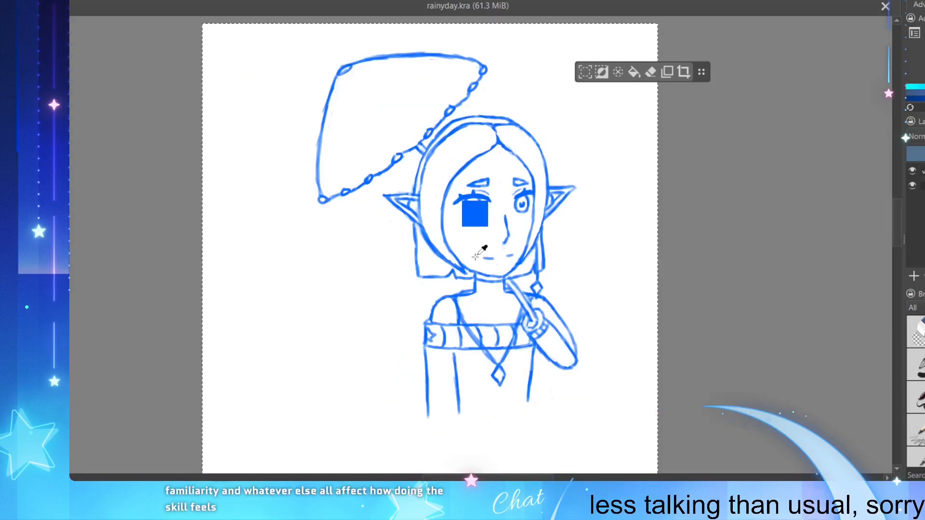
scroll(452, 308, "up", 3)
scroll(452, 308, "down", 3)
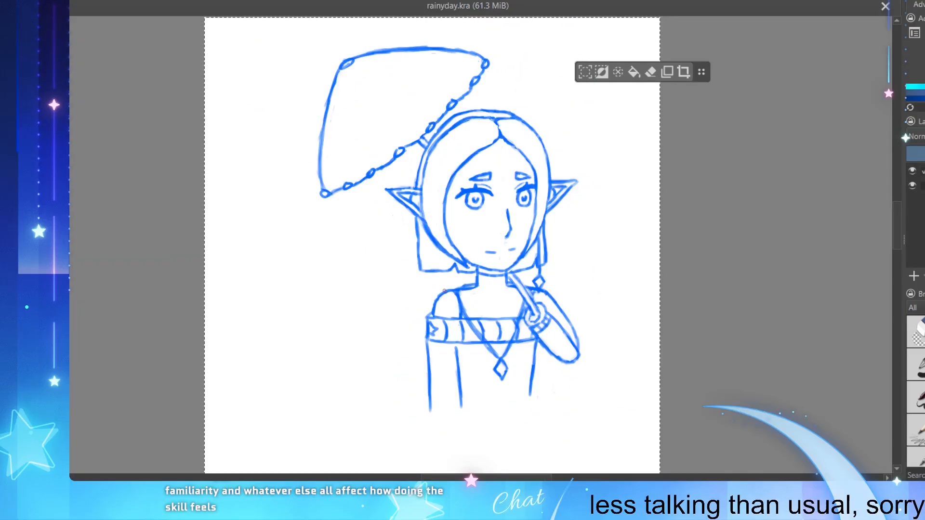
scroll(447, 333, "up", 3)
scroll(447, 333, "up", 2)
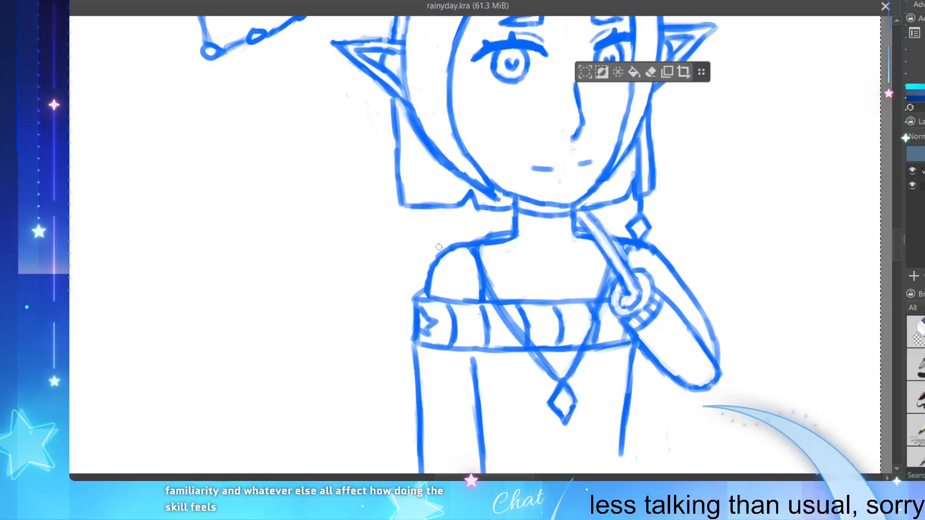
left_click_drag(446, 250, 429, 269)
key("ctrl+z")
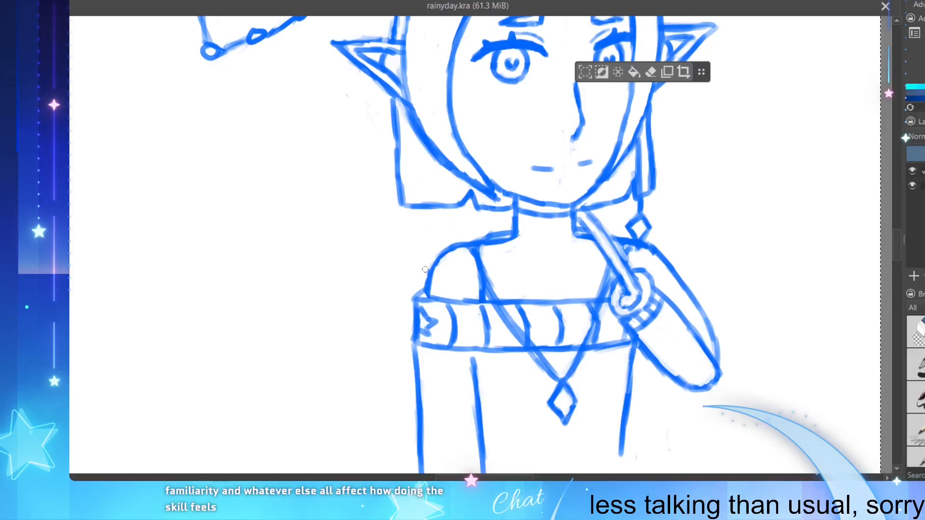
key("ctrl+z")
Step: Erase the stray marks inside the right-hand shoulder just below the earring and save the file
scroll(607, 394, "down", 1)
scroll(645, 367, "up", 2)
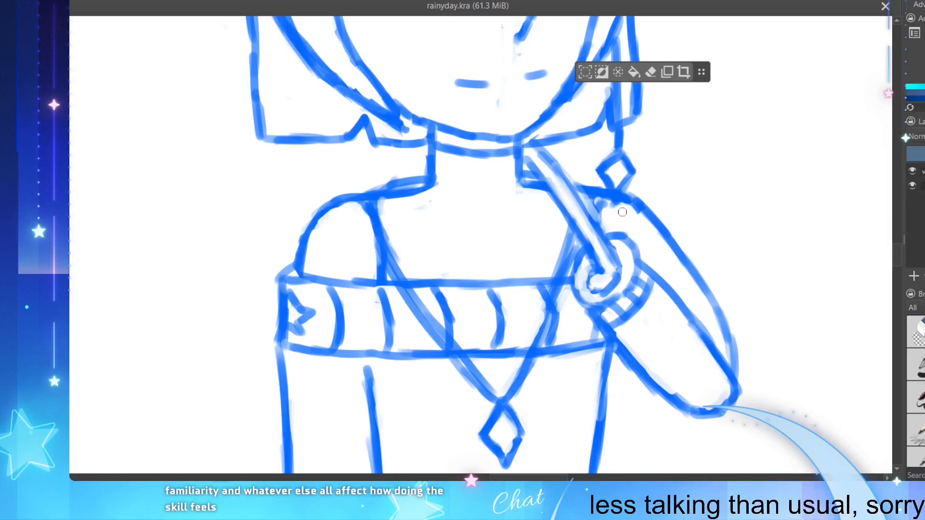
mouse_move(621, 211)
left_mouse_down()
mouse_move(611, 205)
mouse_move(639, 217)
left_mouse_up()
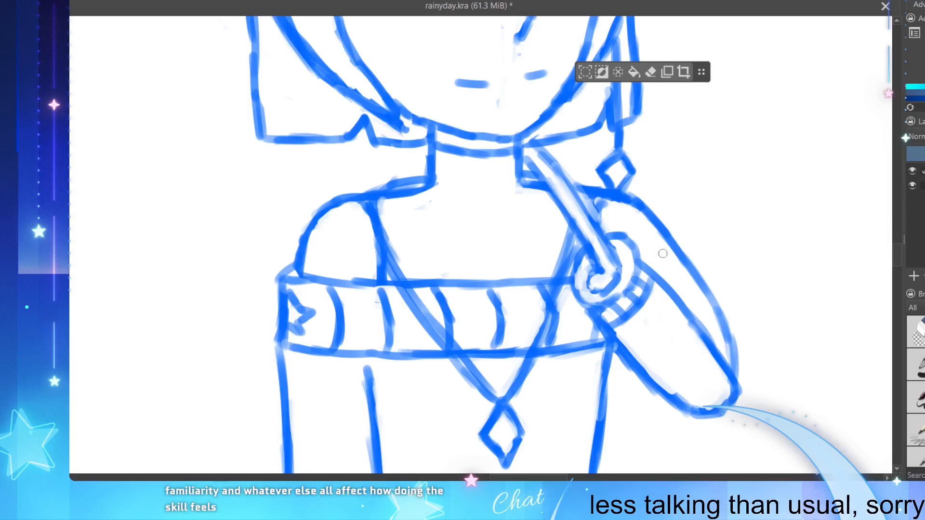
scroll(596, 259, "down", 4)
key("ctrl+s")
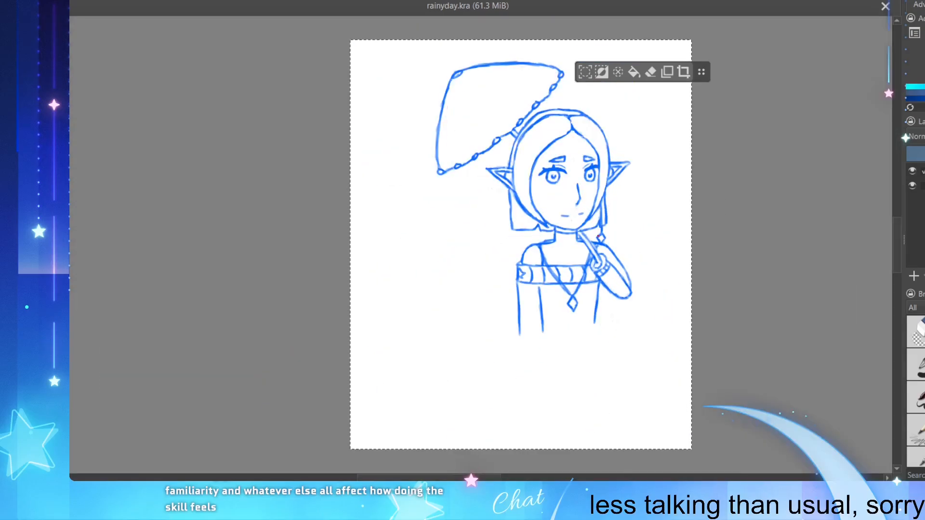
Step: Touch up a small spot between the necklace pendant and the torso's right-hand edge and save the file
scroll(596, 178, "up", 3)
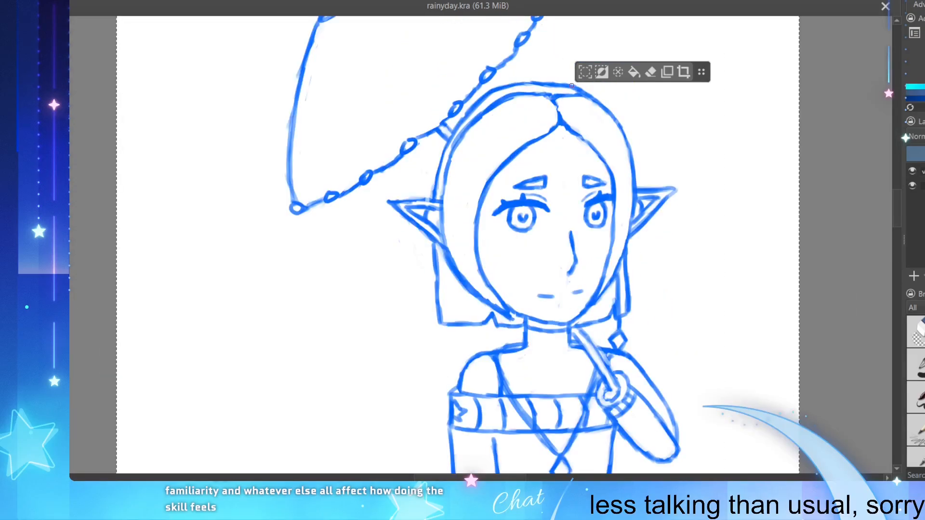
scroll(568, 106, "down", 1)
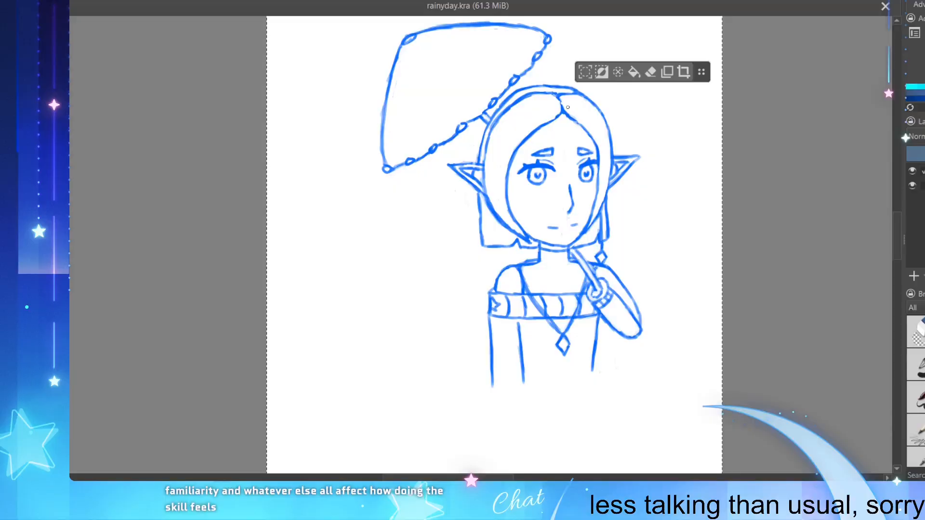
left_click(583, 336)
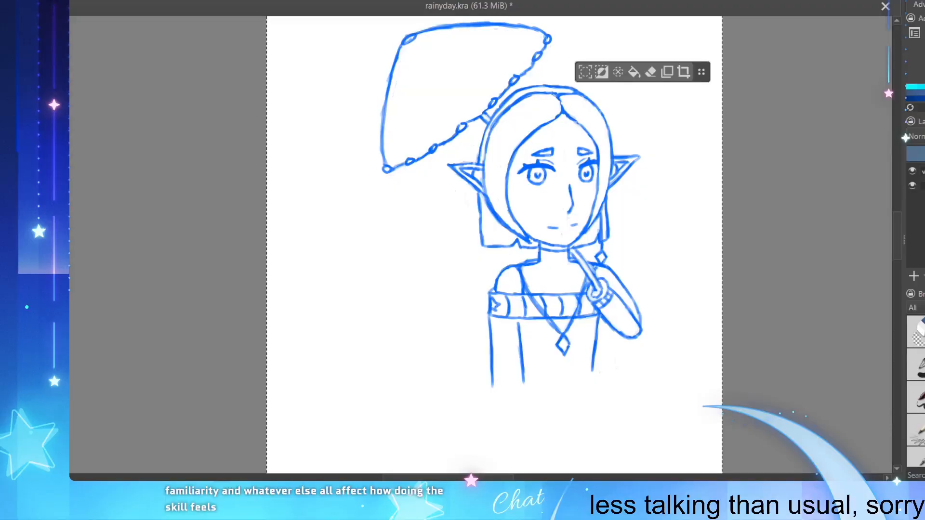
key("ctrl+s")
scroll(594, 338, "down", 2)
scroll(604, 331, "up", 2)
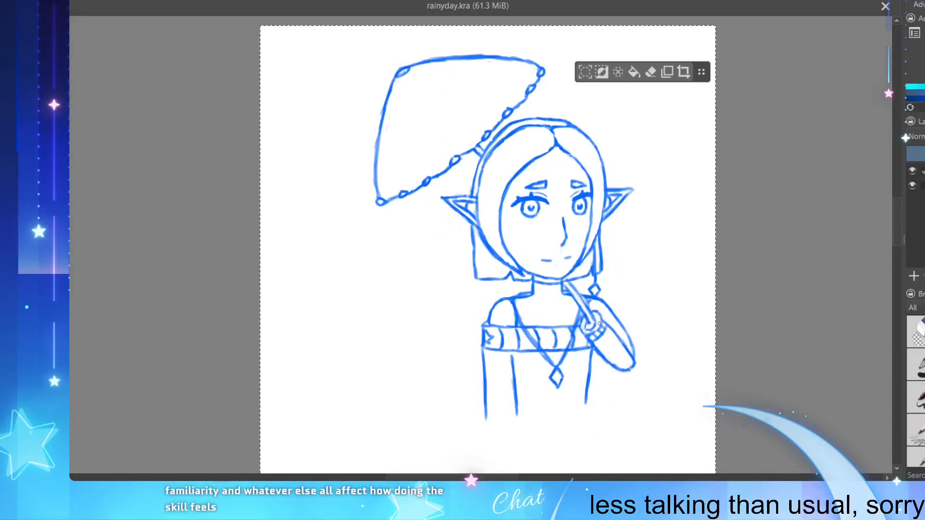
scroll(599, 323, "up", 2)
scroll(599, 324, "down", 2)
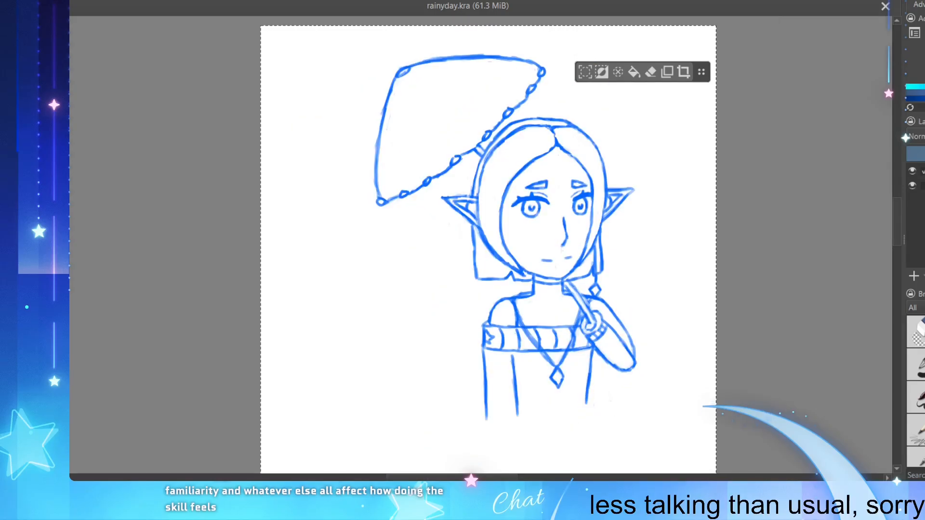